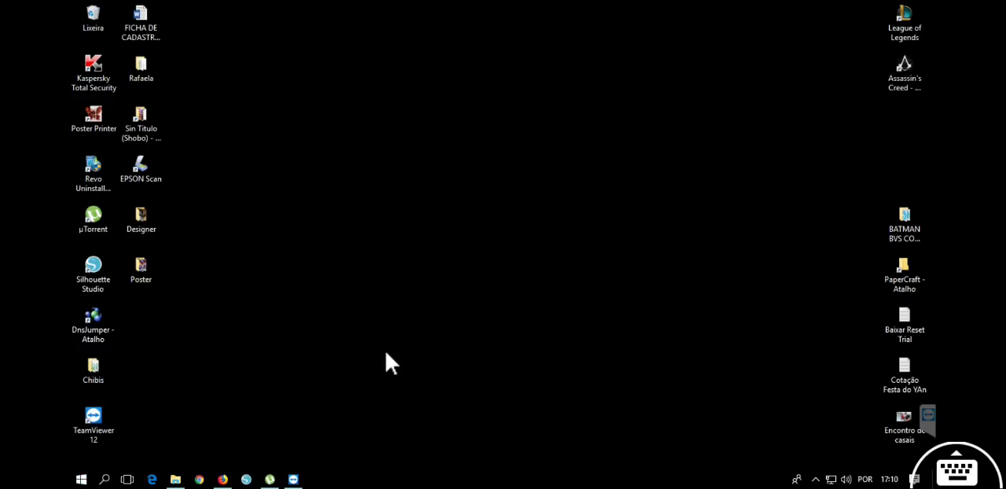
Refresh the desktop and open the "Poster completo" image from the Poster Moana Bia folder.
{"action": "right_click", "coordinate": [345, 212]}
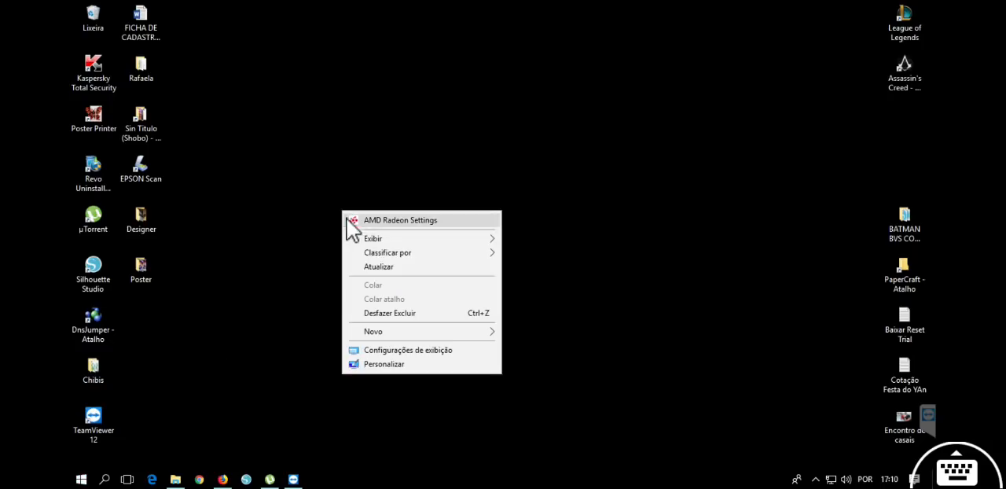
{"action": "left_click", "coordinate": [389, 267]}
{"action": "left_click", "coordinate": [175, 479]}
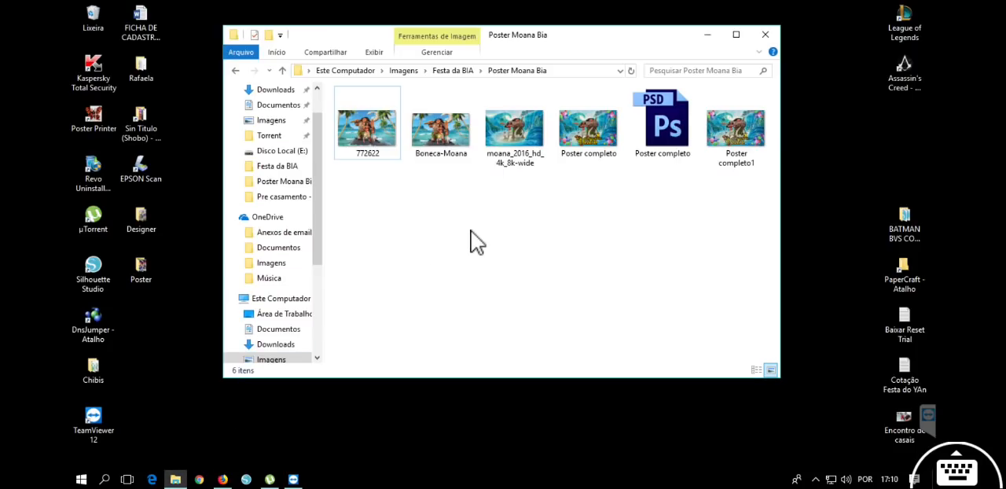
{"action": "double_click", "coordinate": [582, 136]}
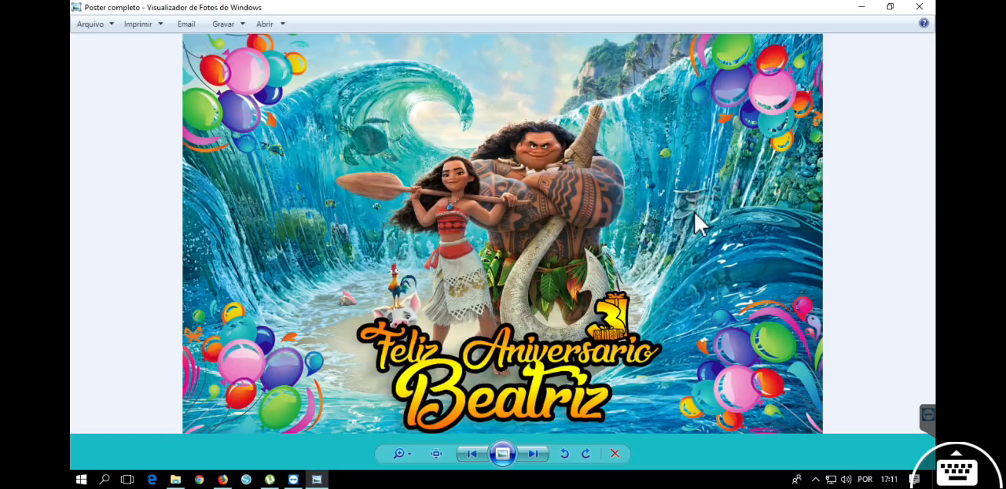
Examine the two main characters in the middle of the poster image up close.
{"action": "scroll", "coordinate": [606, 240], "scroll_direction": "up", "scroll_amount": 4}
{"action": "left_click_drag", "start_coordinate": [607, 240], "coordinate": [595, 285]}
{"action": "scroll", "coordinate": [496, 228], "scroll_direction": "up", "scroll_amount": 2}
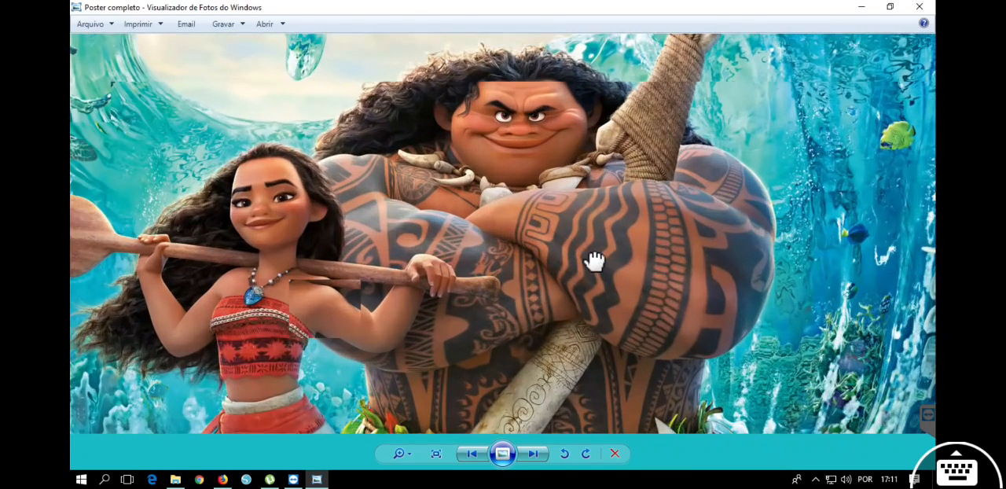
{"action": "scroll", "coordinate": [618, 240], "scroll_direction": "down", "scroll_amount": 3}
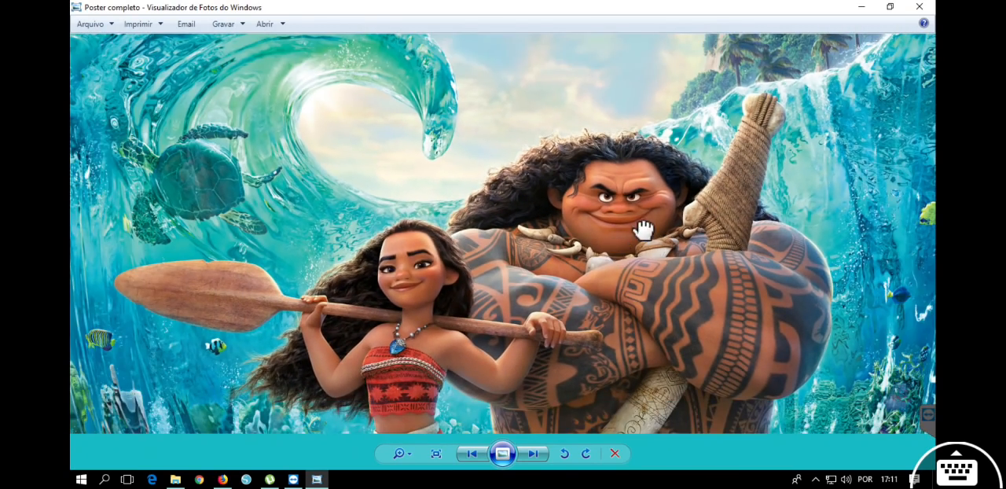
{"action": "left_click_drag", "start_coordinate": [643, 230], "coordinate": [611, 149]}
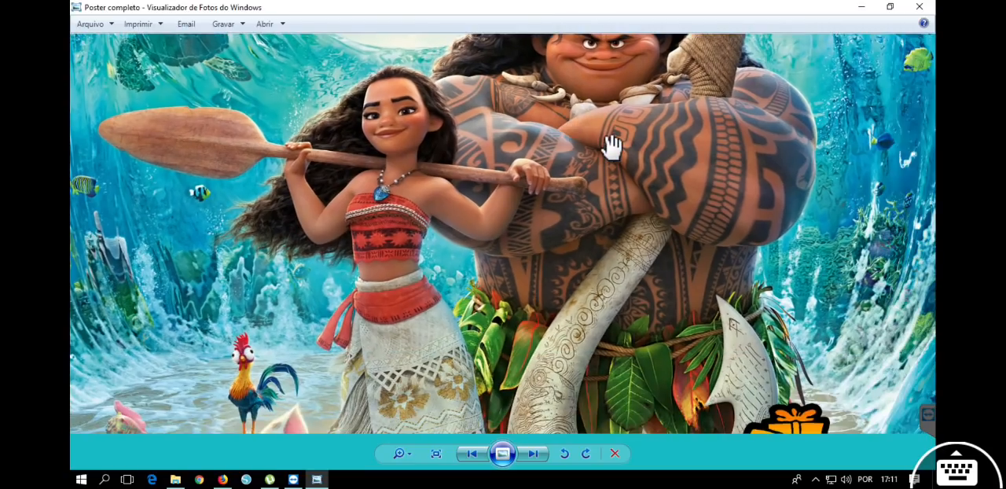
{"action": "scroll", "coordinate": [608, 236], "scroll_direction": "down", "scroll_amount": 3}
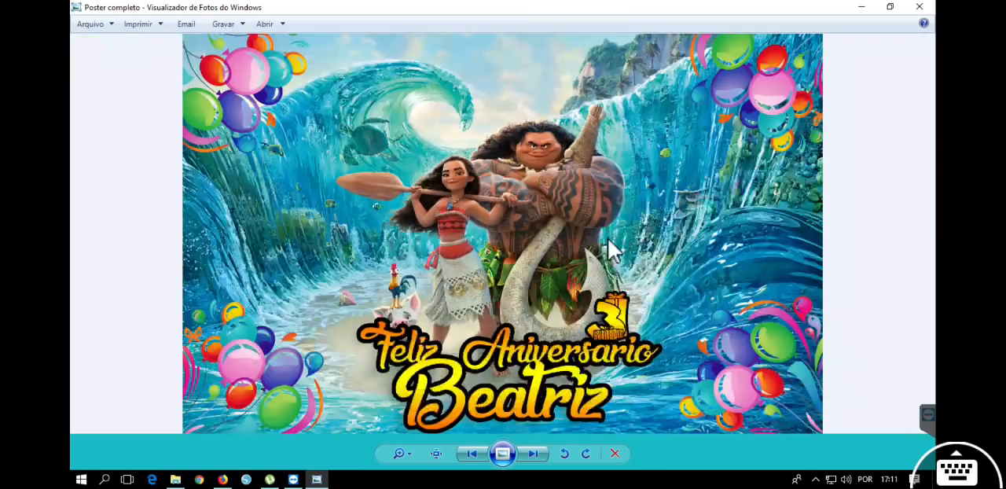
Inspect the poster's birthday lettering and balloons up close, view the whole image once more, and close it.
{"action": "scroll", "coordinate": [590, 293], "scroll_direction": "up", "scroll_amount": 2}
{"action": "scroll", "coordinate": [590, 292], "scroll_direction": "up", "scroll_amount": 2}
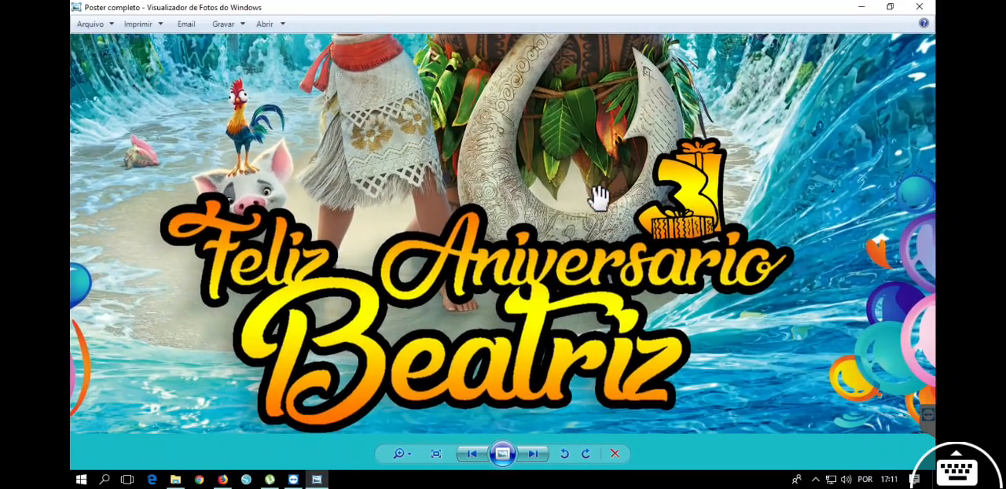
{"action": "left_click_drag", "start_coordinate": [742, 229], "coordinate": [299, 201]}
{"action": "left_click_drag", "start_coordinate": [610, 189], "coordinate": [545, 229]}
{"action": "scroll", "coordinate": [539, 224], "scroll_direction": "down", "scroll_amount": 4}
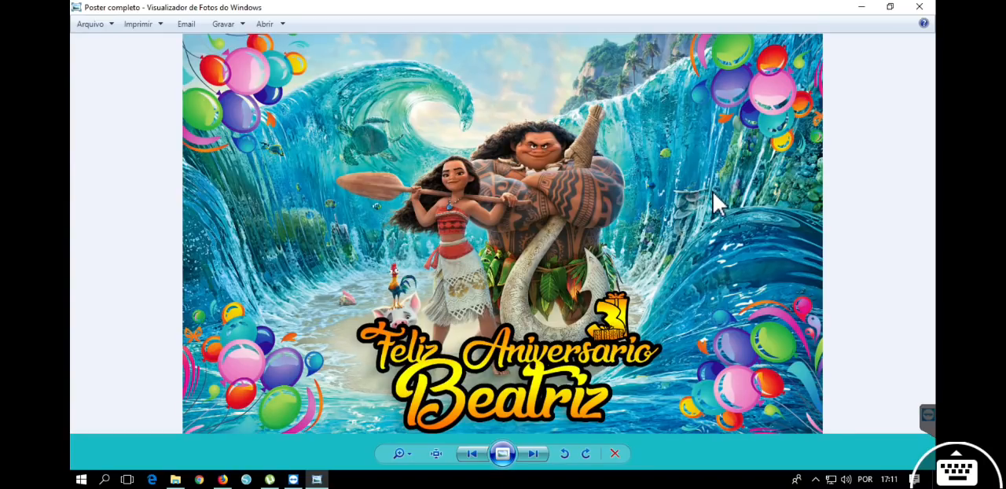
{"action": "left_click", "coordinate": [917, 7]}
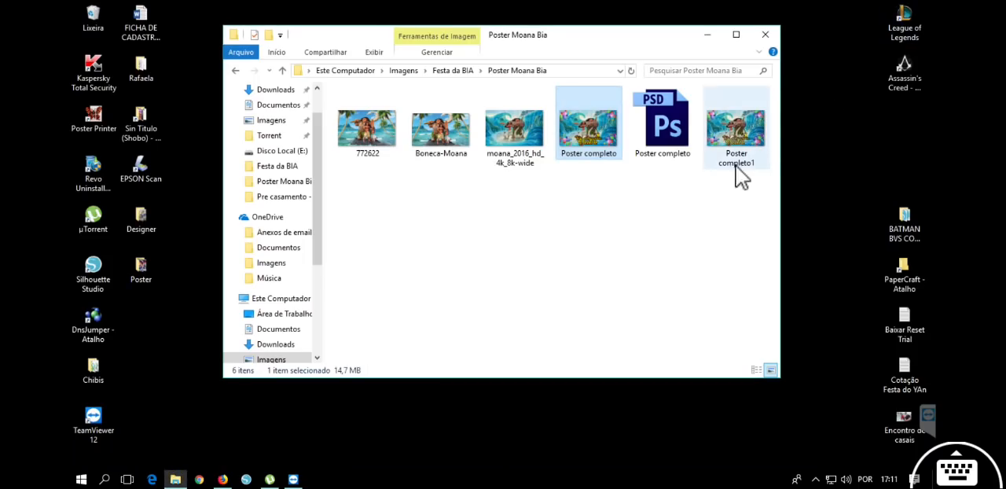
{"action": "double_click", "coordinate": [583, 124]}
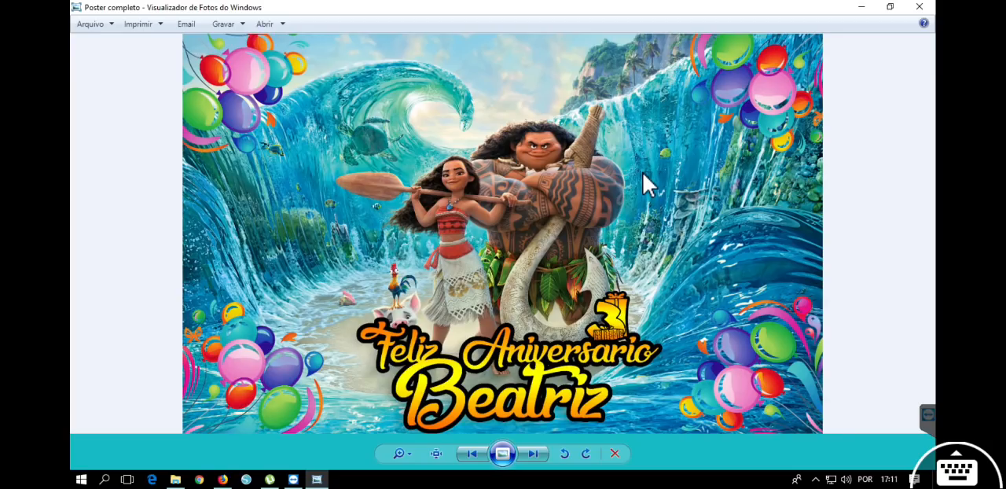
{"action": "left_click", "coordinate": [919, 8]}
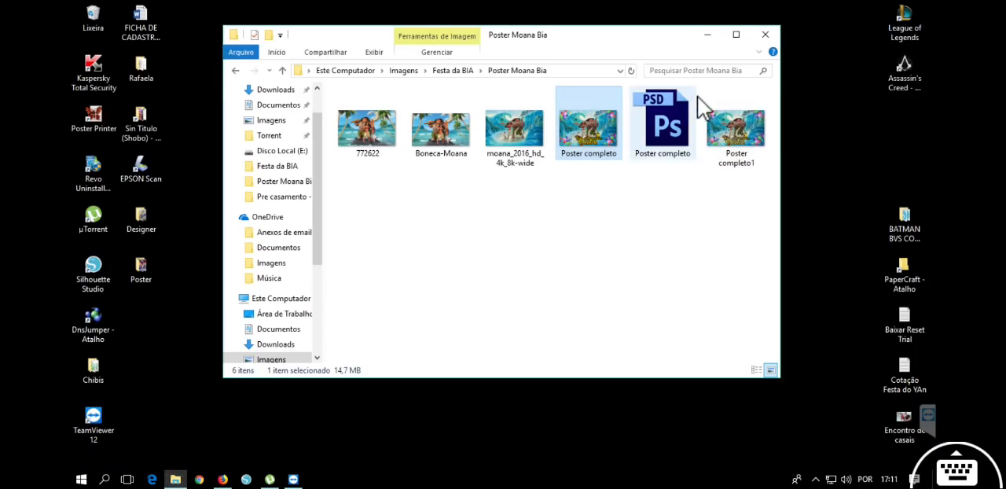
Close the folder window, refresh the desktop, and launch Poster Printer.
{"action": "left_click", "coordinate": [771, 35]}
{"action": "right_click", "coordinate": [607, 68]}
{"action": "left_click", "coordinate": [655, 124]}
{"action": "left_click", "coordinate": [94, 118]}
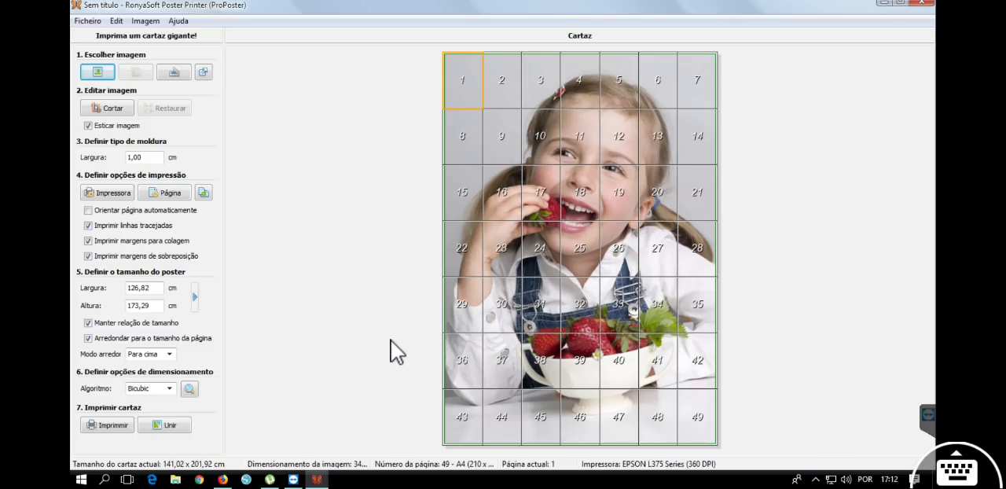
Switch to Firefox and examine the Poster Printer entry and its price on the RonyaSoft products page.
{"action": "left_click", "coordinate": [223, 479]}
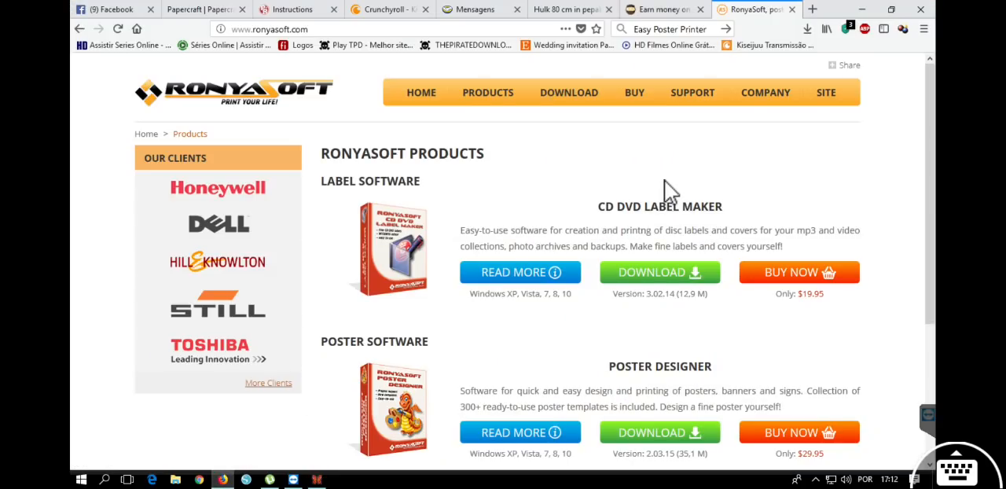
{"action": "scroll", "coordinate": [851, 228], "scroll_direction": "down", "scroll_amount": 3}
{"action": "scroll", "coordinate": [855, 227], "scroll_direction": "up", "scroll_amount": 3}
{"action": "scroll", "coordinate": [856, 228], "scroll_direction": "down", "scroll_amount": 5}
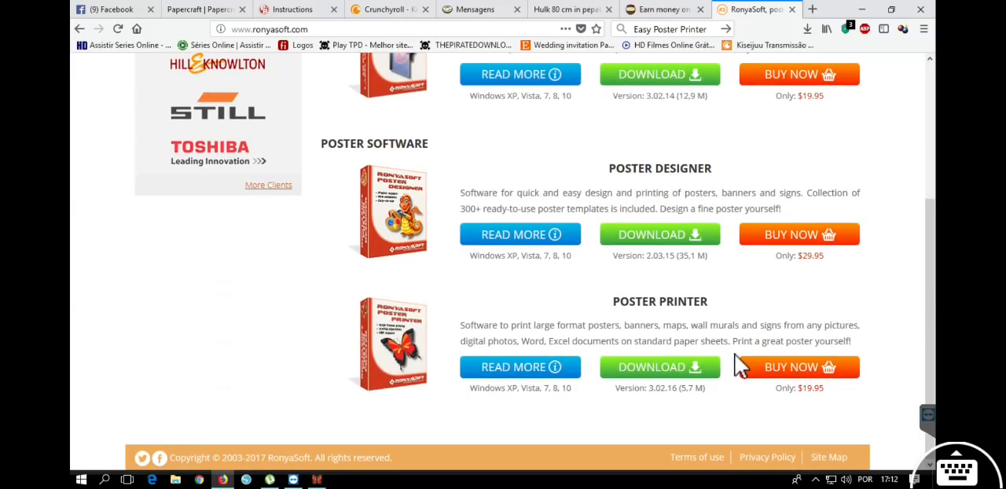
{"action": "left_click_drag", "start_coordinate": [826, 389], "coordinate": [775, 416]}
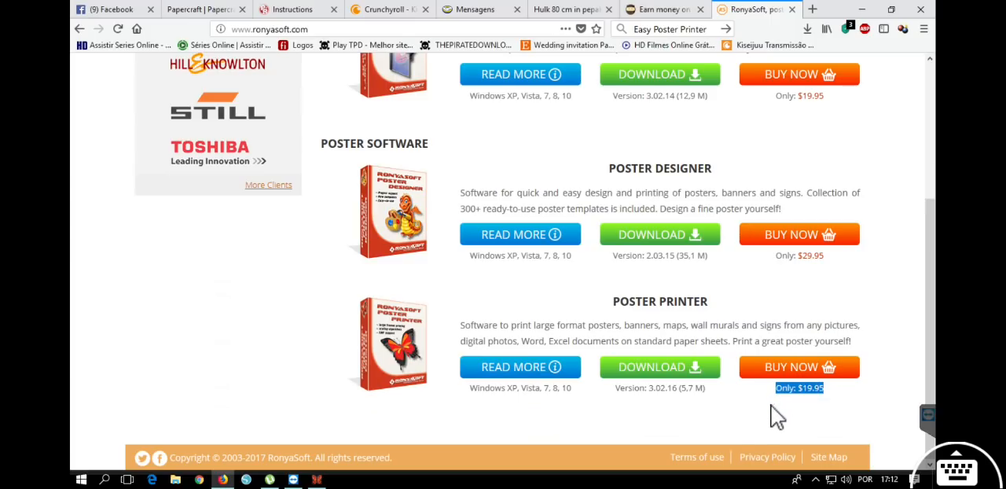
{"action": "left_click", "coordinate": [702, 423]}
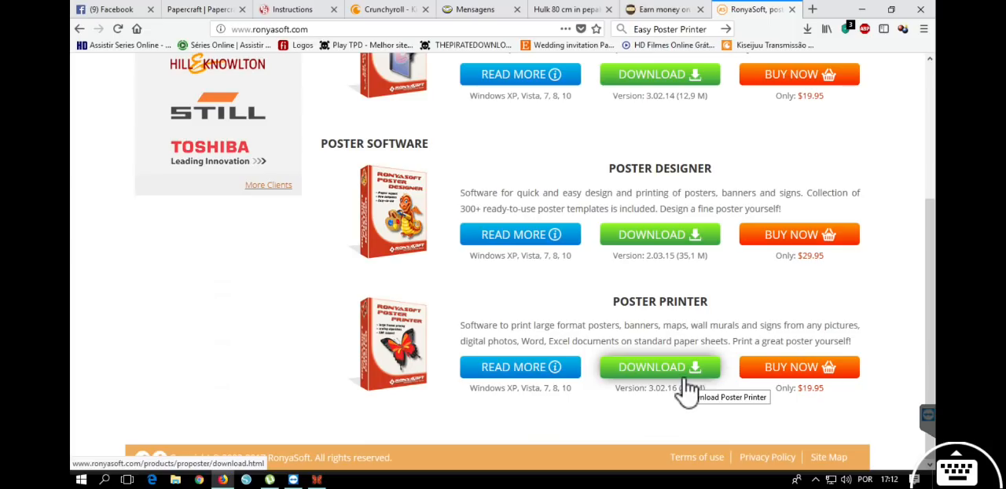
Check Poster Printer's download option and price against the other RonyaSoft products, and return to the Poster Printer program.
{"action": "left_click", "coordinate": [688, 385]}
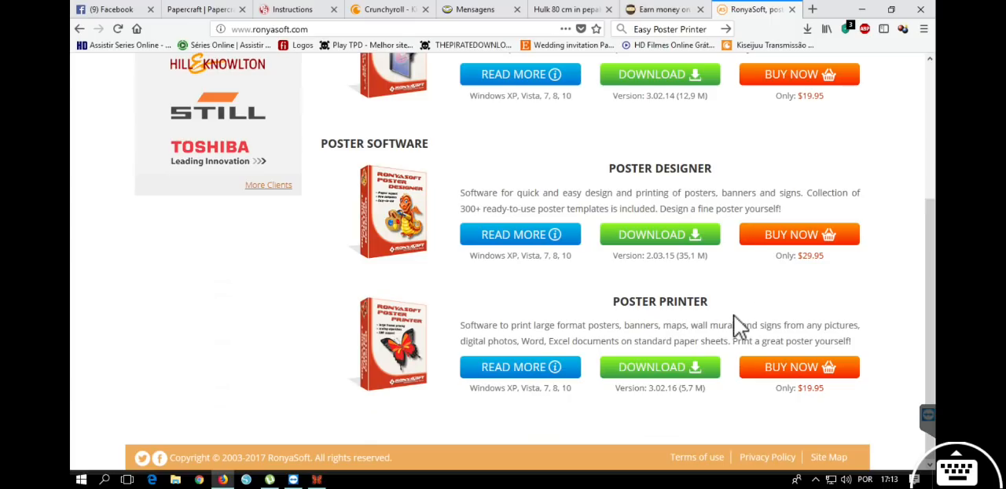
{"action": "left_click_drag", "start_coordinate": [824, 387], "coordinate": [783, 398]}
{"action": "left_click", "coordinate": [771, 425]}
{"action": "scroll", "coordinate": [766, 420], "scroll_direction": "up", "scroll_amount": 5}
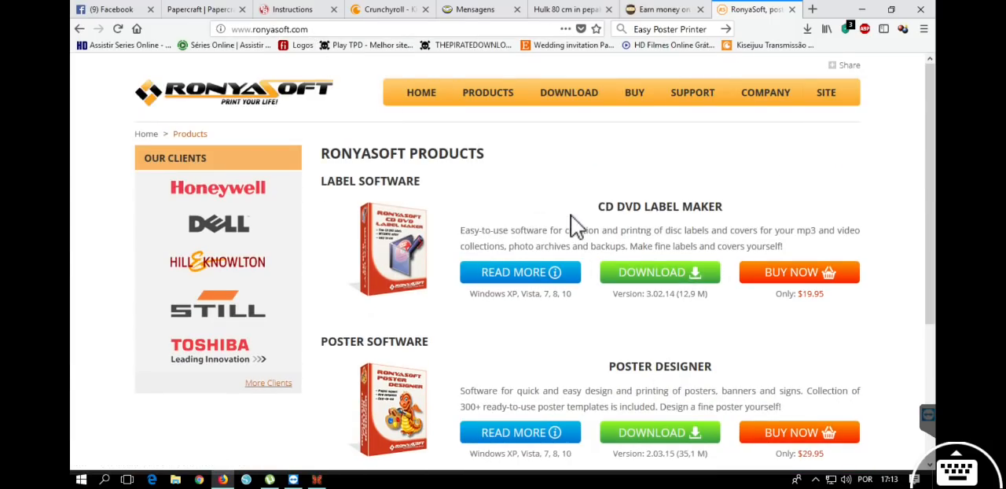
{"action": "scroll", "coordinate": [577, 228], "scroll_direction": "down", "scroll_amount": 3}
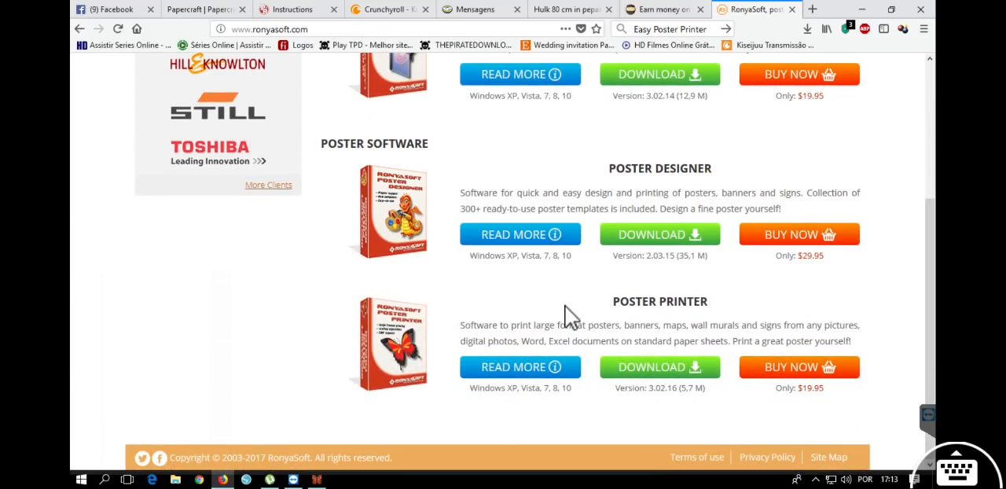
{"action": "left_click", "coordinate": [862, 9]}
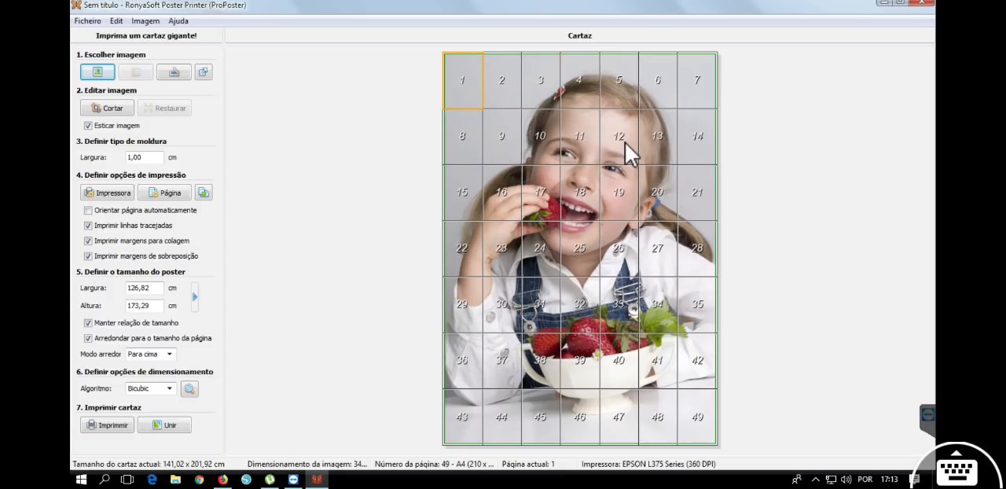
Open the program settings and review the available interface languages and themes.
{"action": "left_click", "coordinate": [88, 21]}
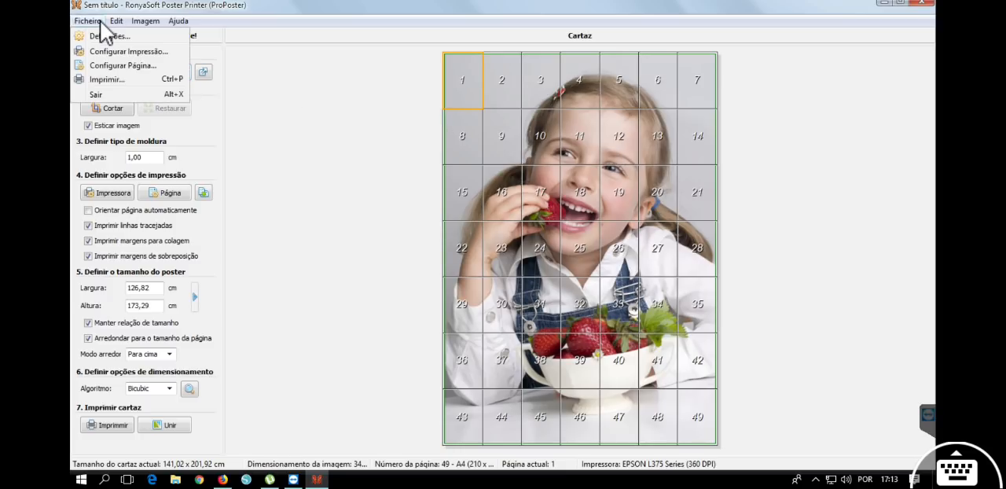
{"action": "left_click", "coordinate": [98, 36]}
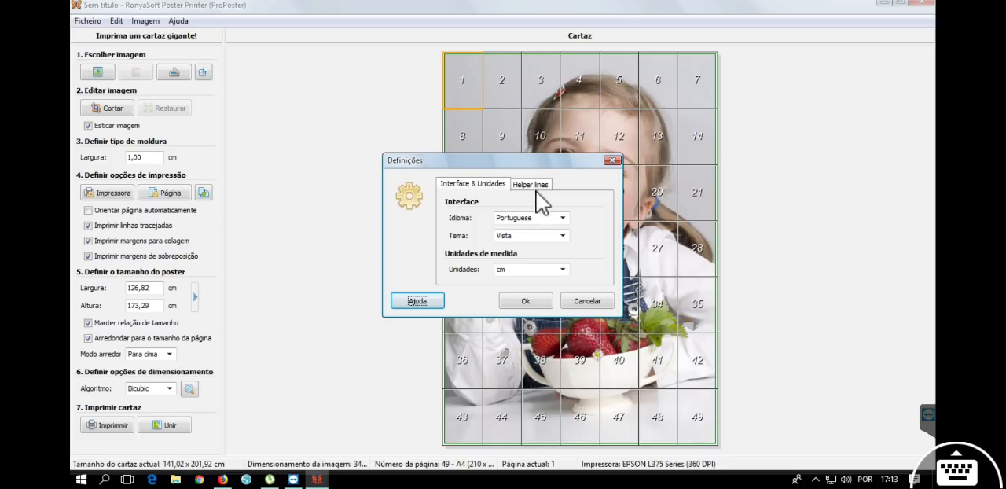
{"action": "left_click", "coordinate": [562, 219]}
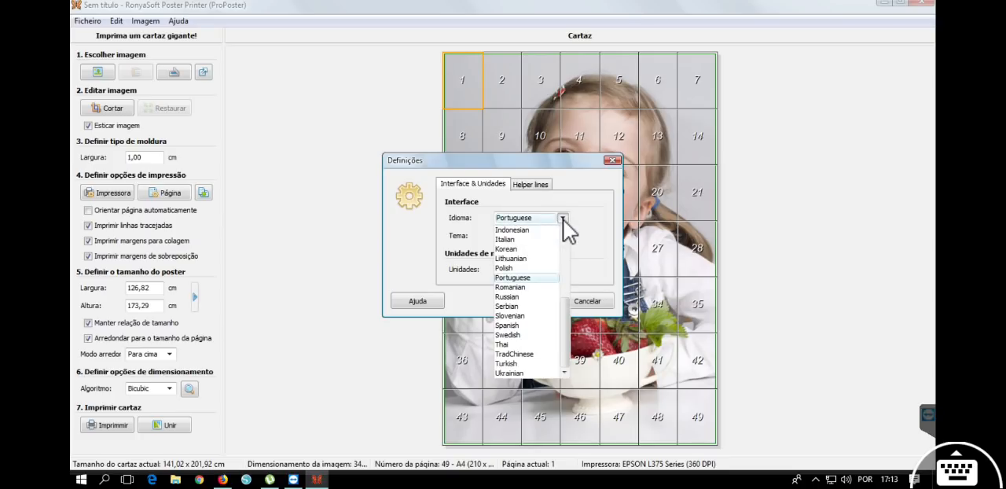
{"action": "left_click", "coordinate": [563, 220]}
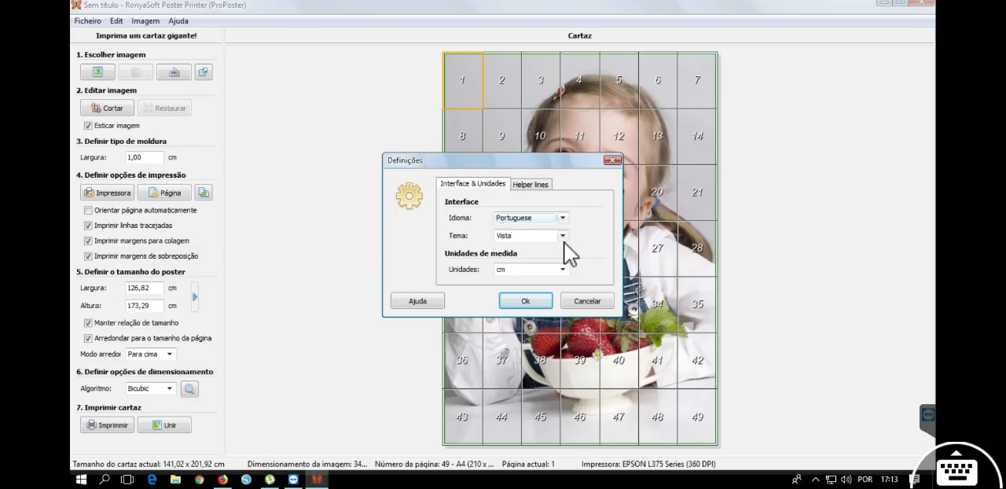
{"action": "left_click", "coordinate": [563, 236]}
{"action": "left_click", "coordinate": [563, 236]}
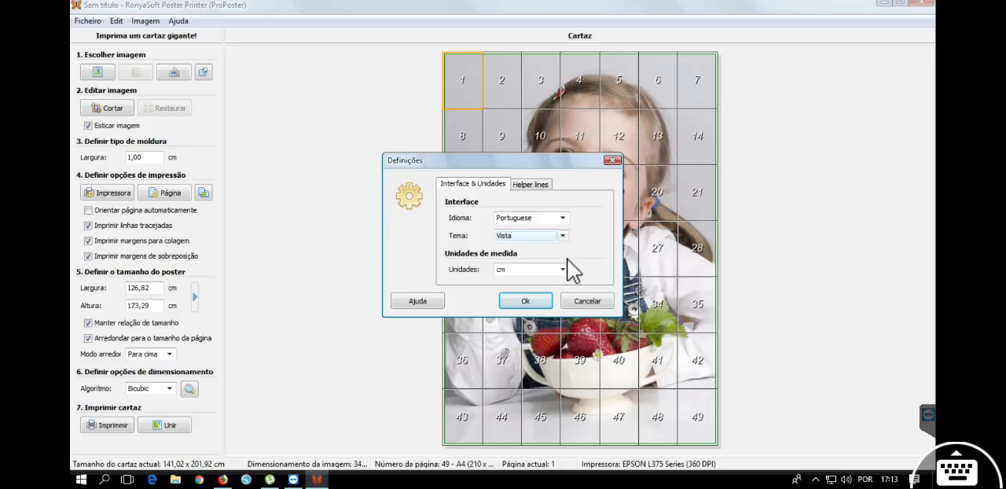
Try inch as the measurement unit, set it back to cm, and accept the settings.
{"action": "left_click", "coordinate": [563, 270]}
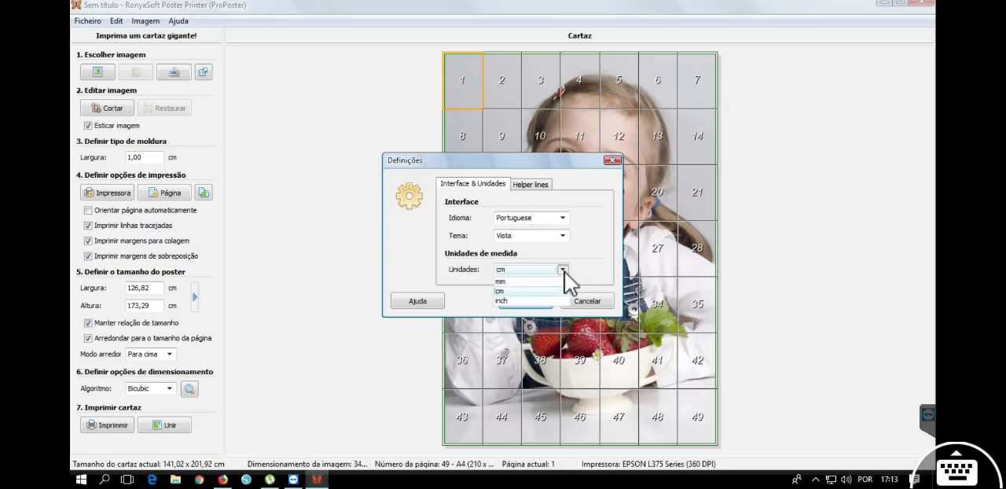
{"action": "left_click", "coordinate": [539, 300]}
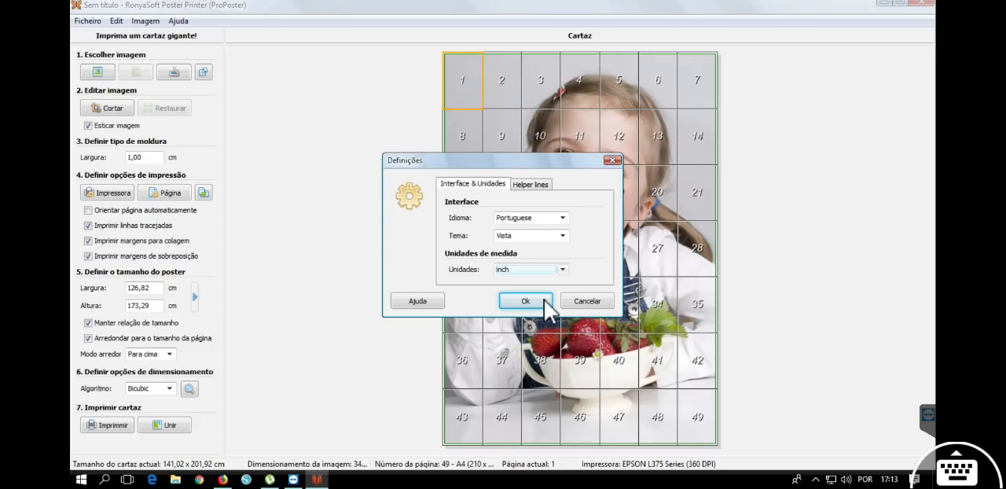
{"action": "left_click", "coordinate": [562, 269]}
{"action": "left_click", "coordinate": [527, 280]}
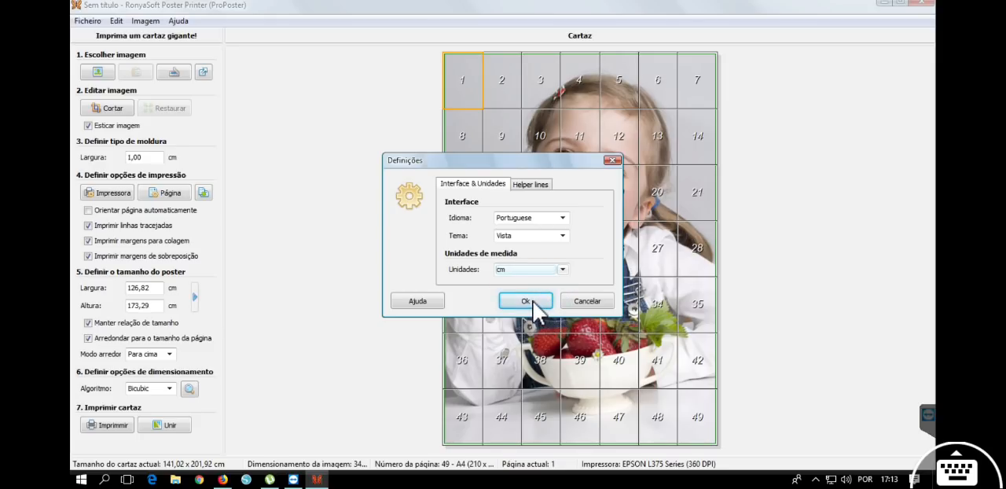
{"action": "left_click", "coordinate": [526, 301]}
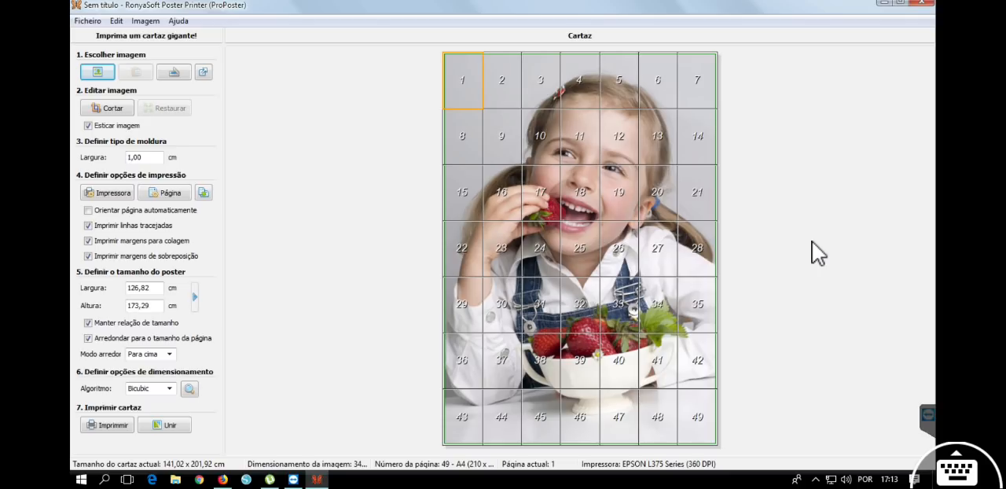
{"action": "left_click", "coordinate": [115, 21]}
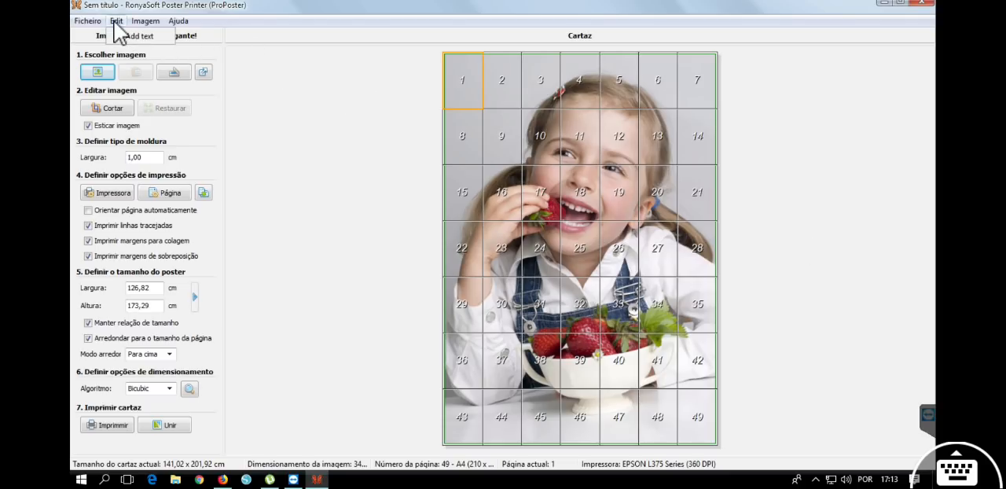
{"action": "mouse_move", "coordinate": [148, 20]}
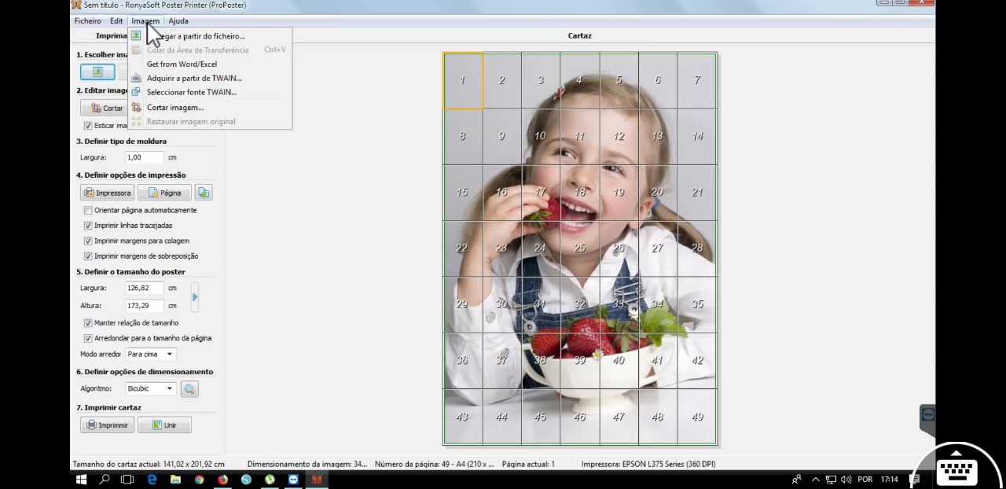
{"action": "left_click", "coordinate": [387, 146]}
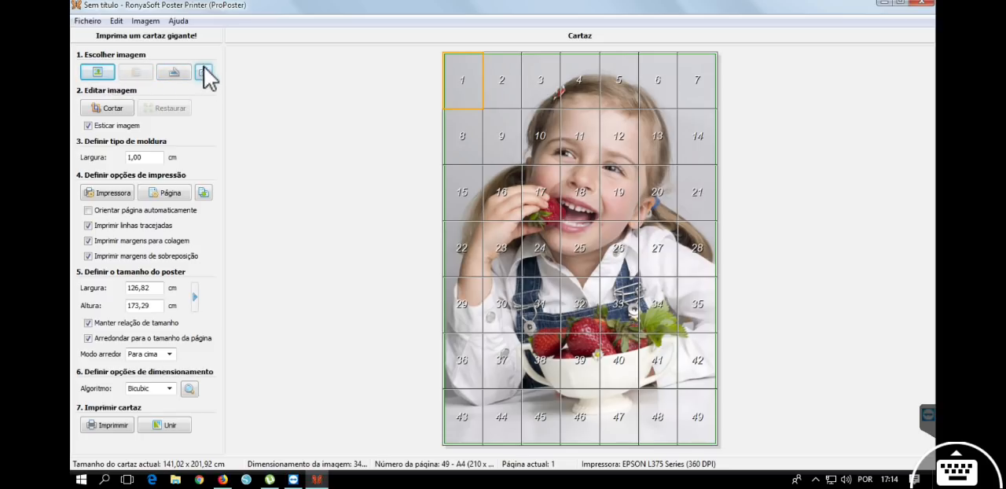
Load the Poster completo image from the Poster Moana Bia folder as the poster picture.
{"action": "left_click", "coordinate": [99, 75]}
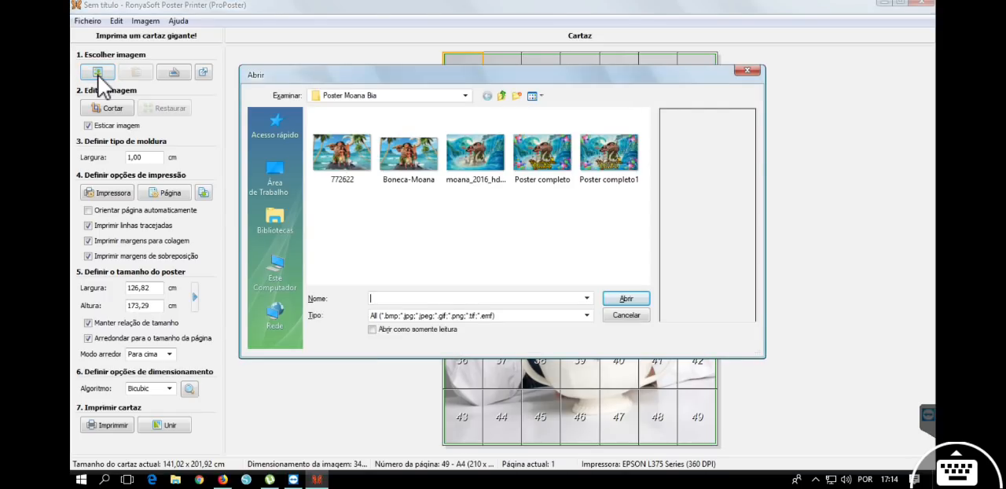
{"action": "left_click_drag", "start_coordinate": [336, 84], "coordinate": [437, 80]}
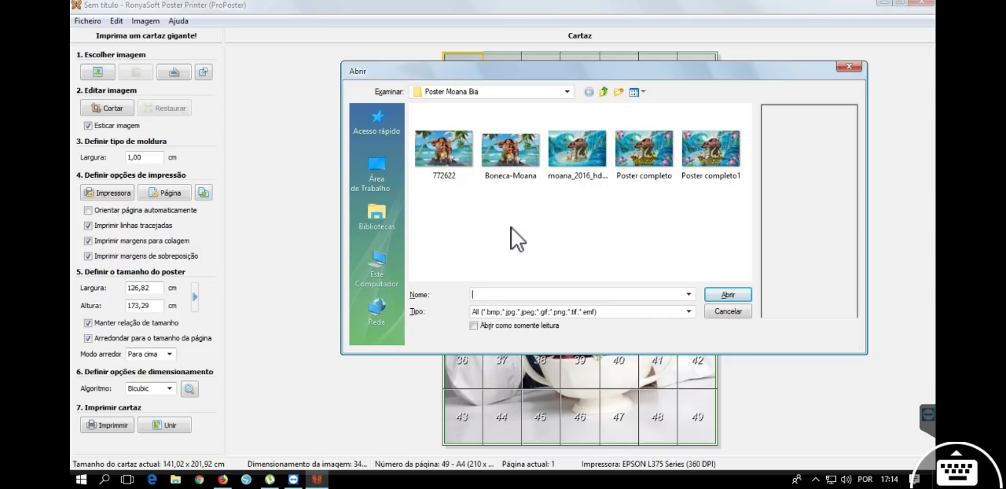
{"action": "left_click", "coordinate": [728, 229]}
{"action": "left_click", "coordinate": [461, 176]}
{"action": "left_click", "coordinate": [523, 153]}
{"action": "left_click", "coordinate": [580, 157]}
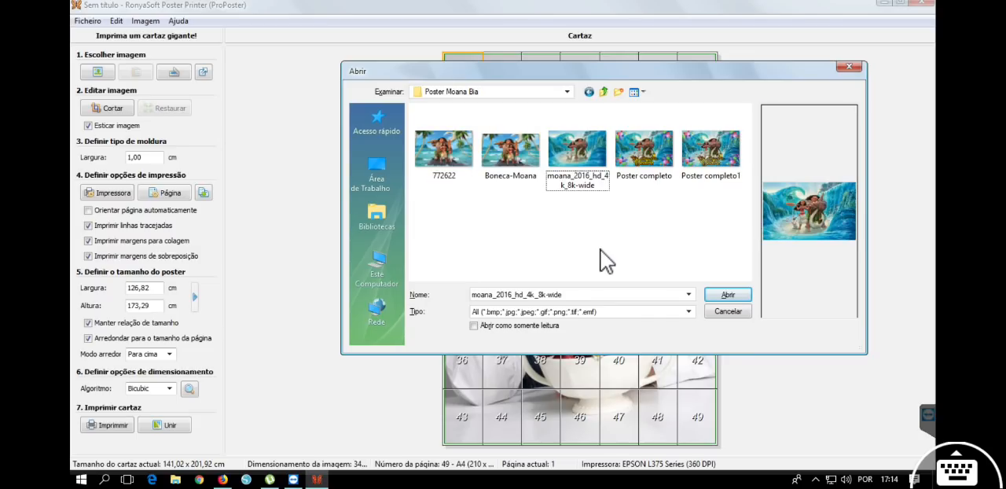
{"action": "left_click", "coordinate": [656, 188]}
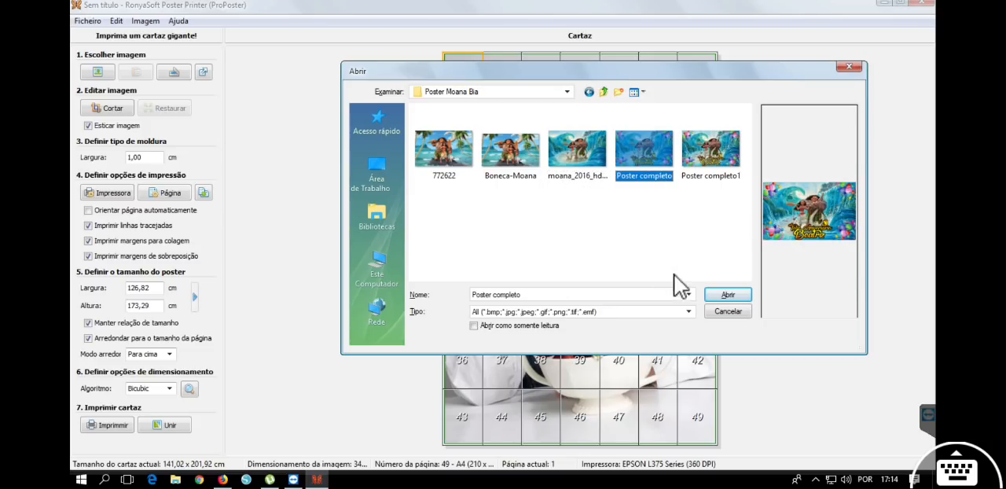
{"action": "left_click", "coordinate": [731, 295]}
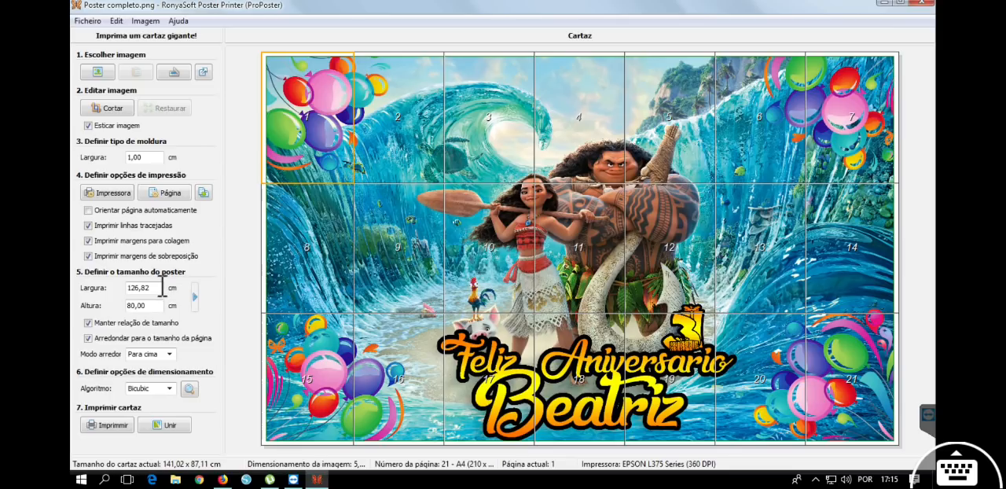
Check the poster's width and height values and inspect the numbered pages along its upper row.
{"action": "left_click_drag", "start_coordinate": [151, 288], "coordinate": [124, 288]}
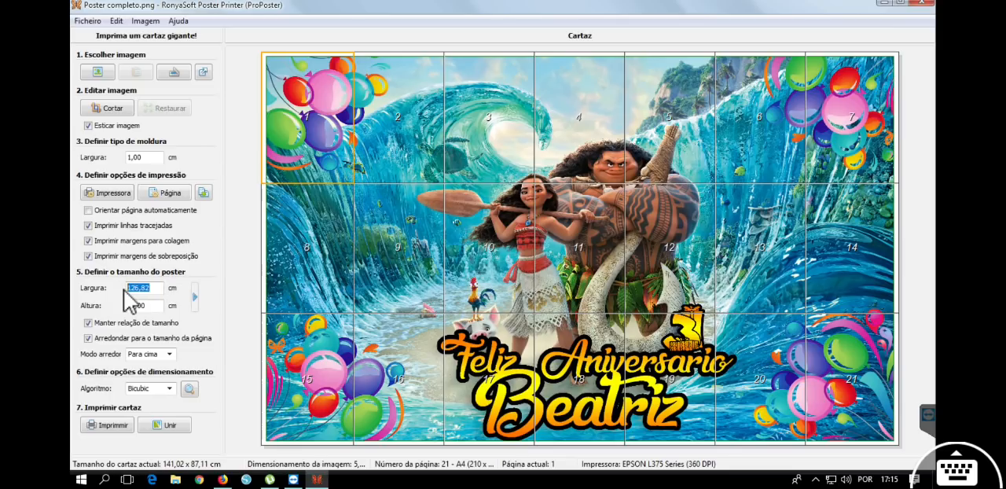
{"action": "left_click_drag", "start_coordinate": [155, 307], "coordinate": [104, 305]}
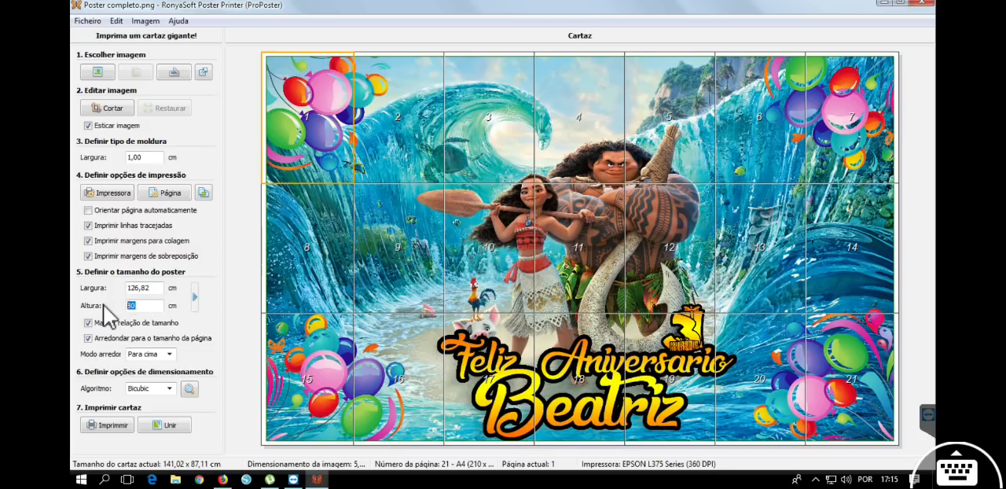
{"action": "left_click", "coordinate": [447, 126]}
{"action": "left_click", "coordinate": [330, 98]}
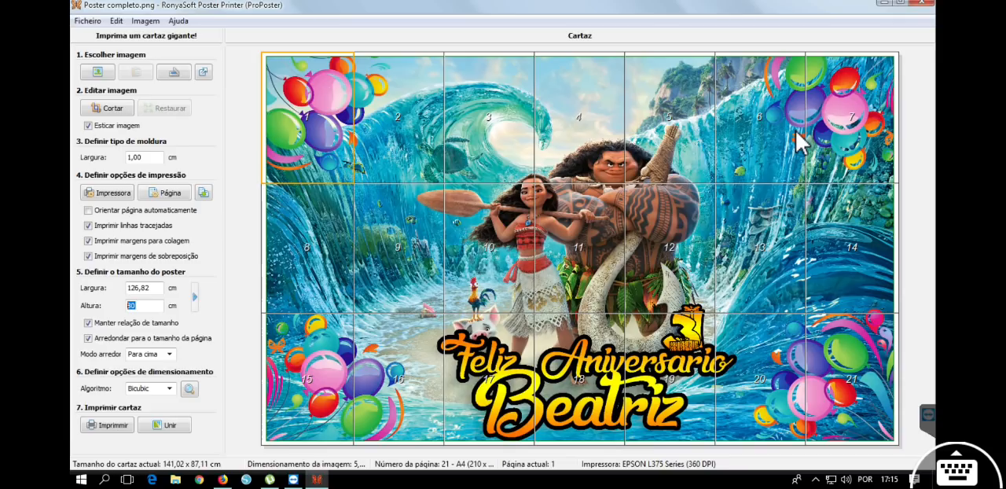
{"action": "left_click", "coordinate": [695, 59]}
{"action": "left_click", "coordinate": [824, 69]}
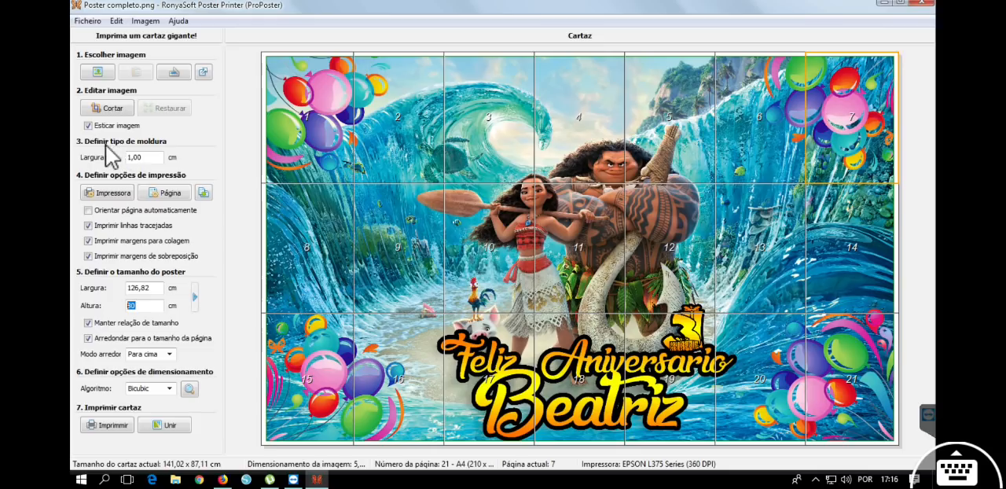
Try a frame width of 0 cm and set it back to 1 cm.
{"action": "left_click_drag", "start_coordinate": [146, 158], "coordinate": [127, 157]}
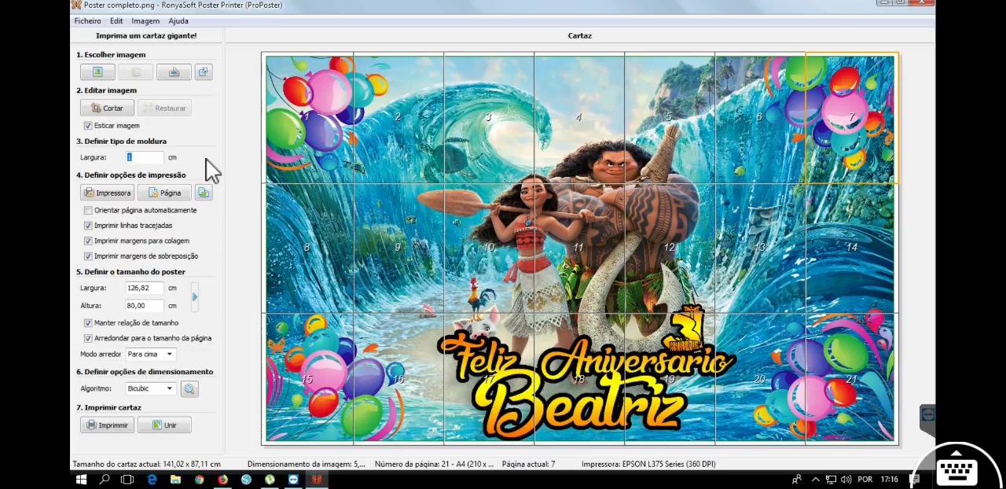
{"action": "type", "text": "0,"}
{"action": "key", "text": "BackSpace"}
{"action": "key", "text": "BackSpace"}
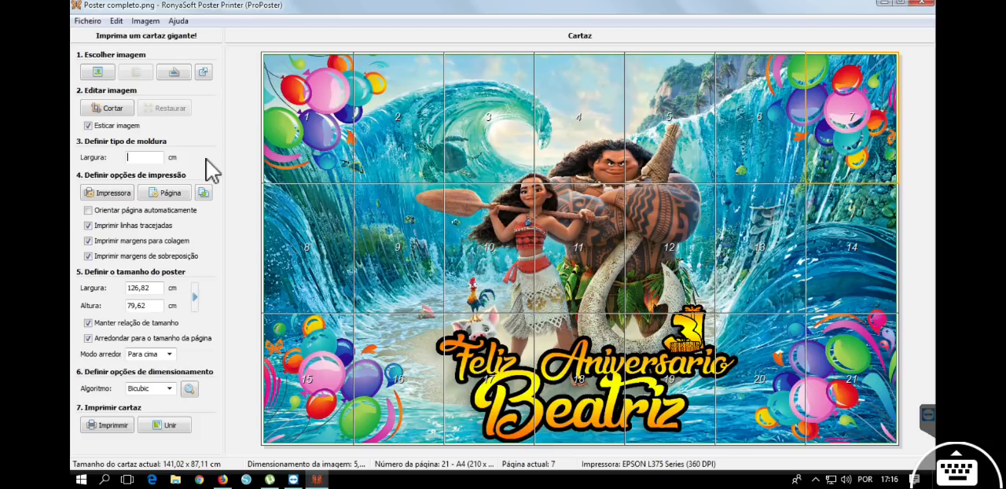
{"action": "type", "text": "1"}
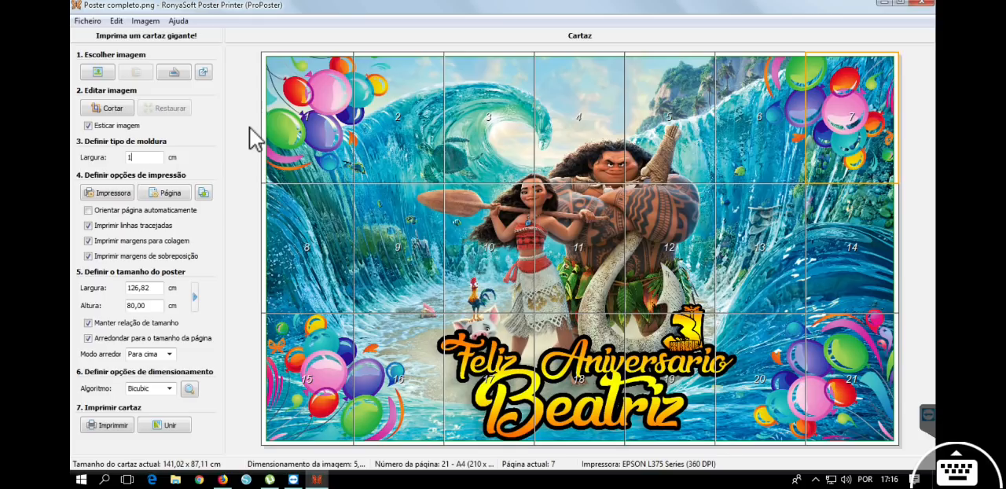
Try cropping the image with margins of about 279 px left, 302 px top, 127 px right and 0 px bottom, and discard the crop.
{"action": "left_click", "coordinate": [114, 111]}
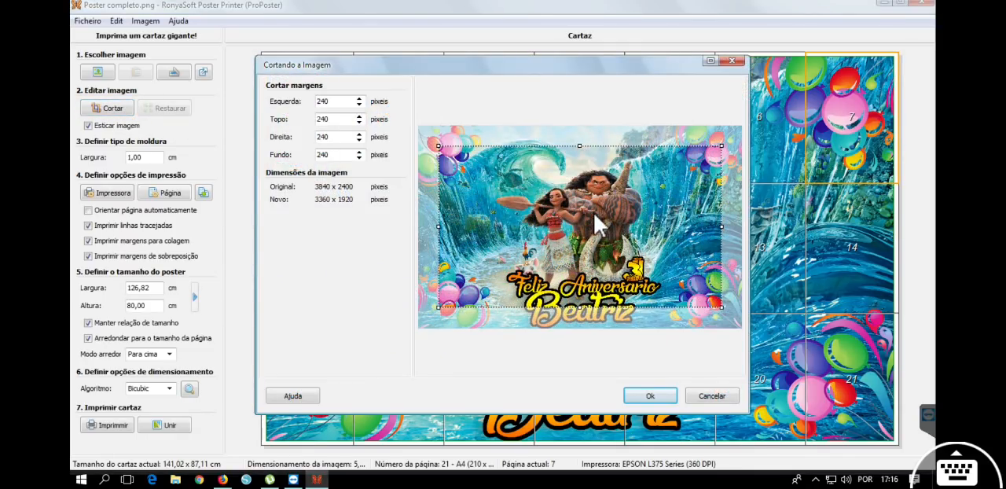
{"action": "left_click_drag", "start_coordinate": [614, 279], "coordinate": [598, 233]}
{"action": "mouse_move", "coordinate": [587, 161]}
{"action": "left_mouse_down"}
{"action": "mouse_move", "coordinate": [588, 132]}
{"action": "mouse_move", "coordinate": [589, 155]}
{"action": "mouse_move", "coordinate": [588, 145]}
{"action": "left_mouse_up"}
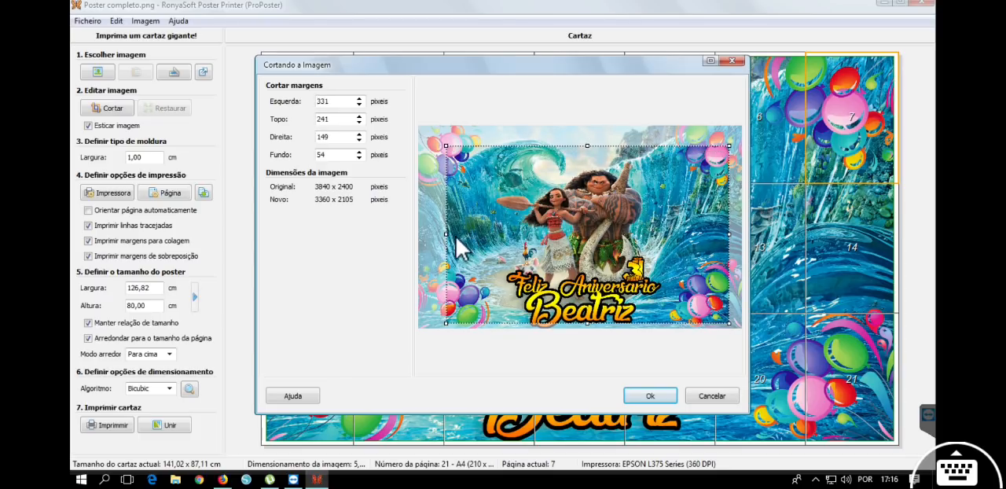
{"action": "left_click_drag", "start_coordinate": [449, 233], "coordinate": [439, 234]}
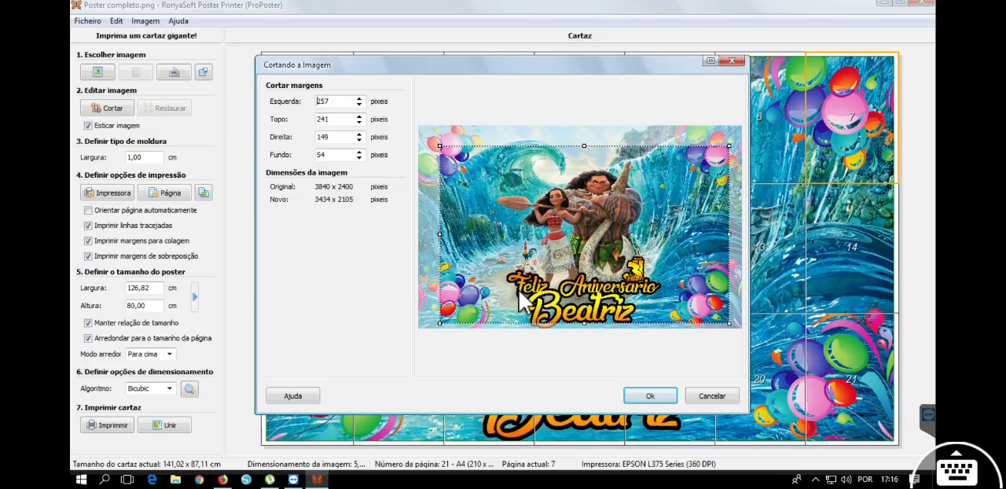
{"action": "left_click_drag", "start_coordinate": [550, 254], "coordinate": [563, 280]}
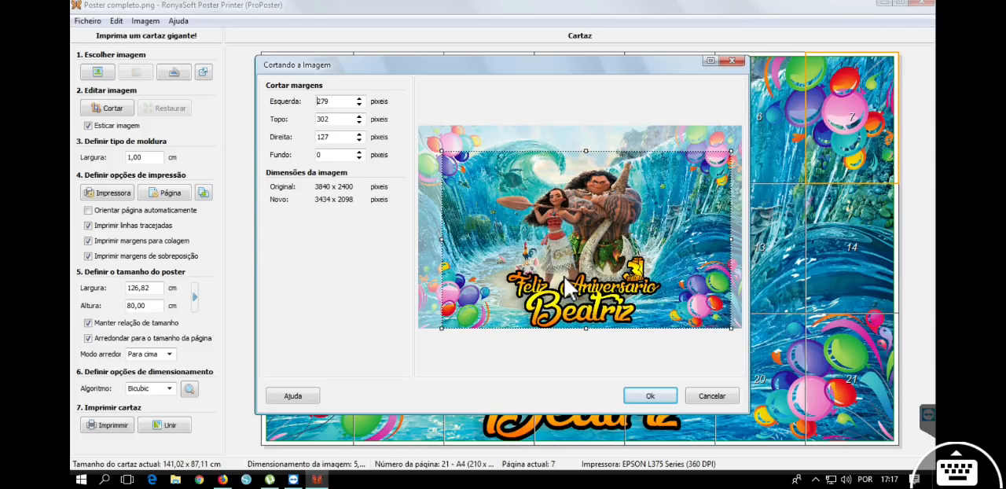
{"action": "left_click", "coordinate": [696, 395]}
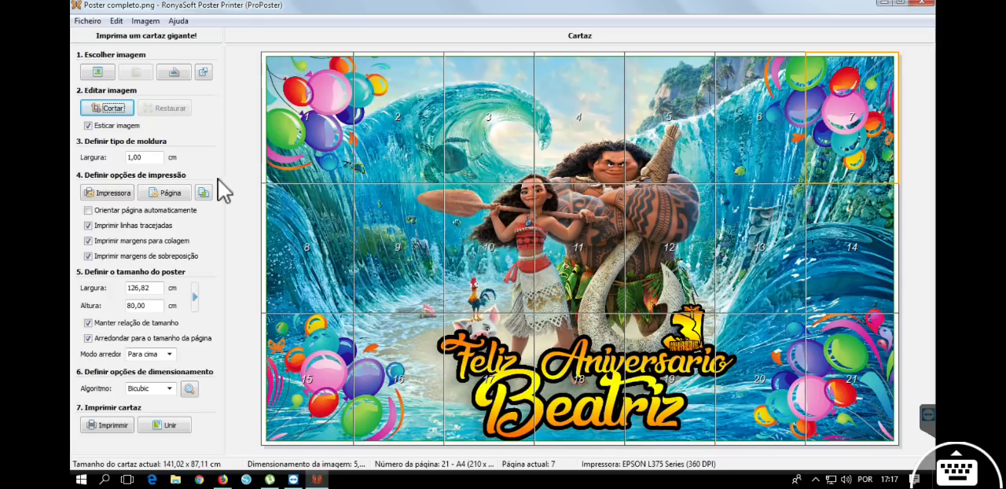
Configure the EPSON L375 printer for Premium Presentation Paper Matte at Alto quality, with Reduzir/Aumentar documento turned off.
{"action": "left_click", "coordinate": [108, 193]}
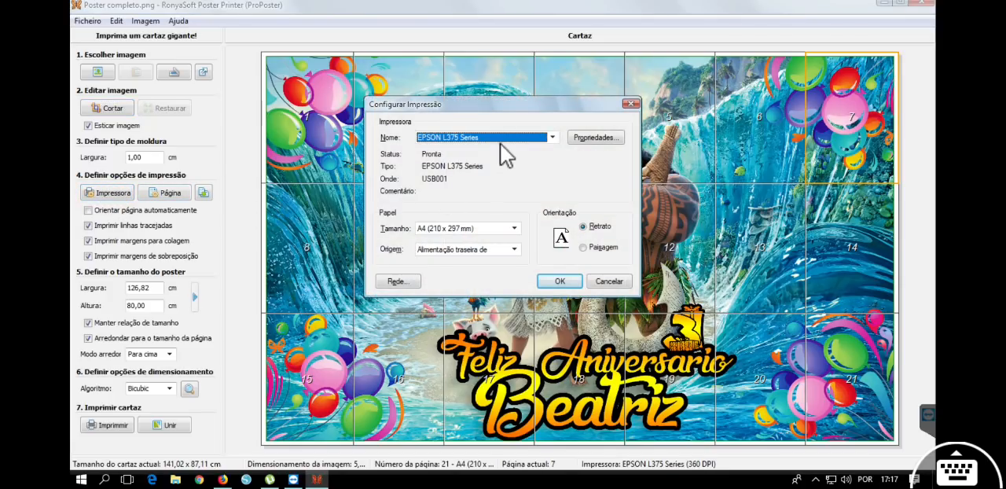
{"action": "left_click_drag", "start_coordinate": [499, 105], "coordinate": [695, 95]}
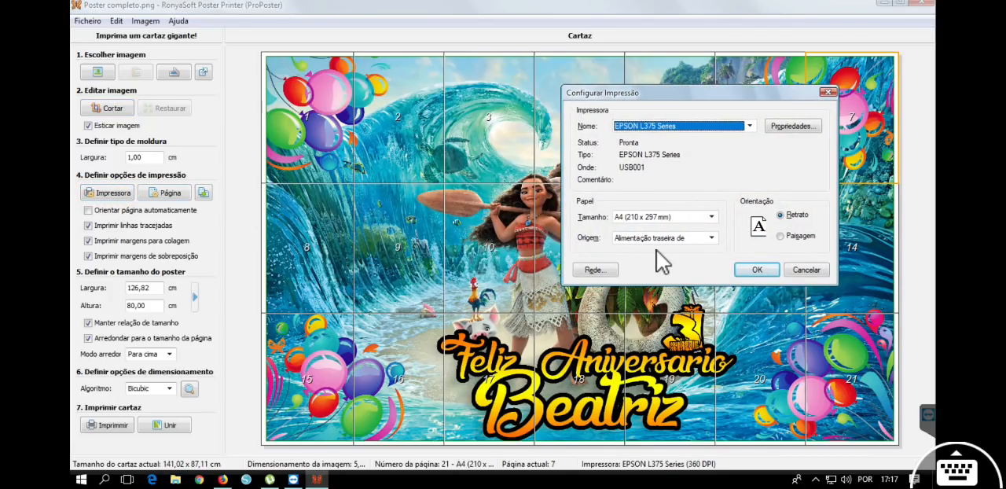
{"action": "left_click", "coordinate": [790, 128]}
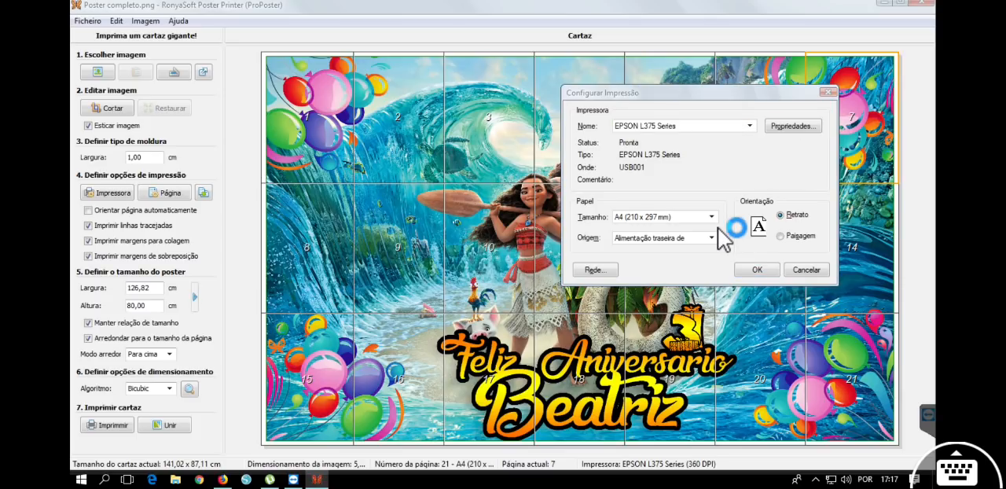
{"action": "left_click_drag", "start_coordinate": [695, 108], "coordinate": [599, 82]}
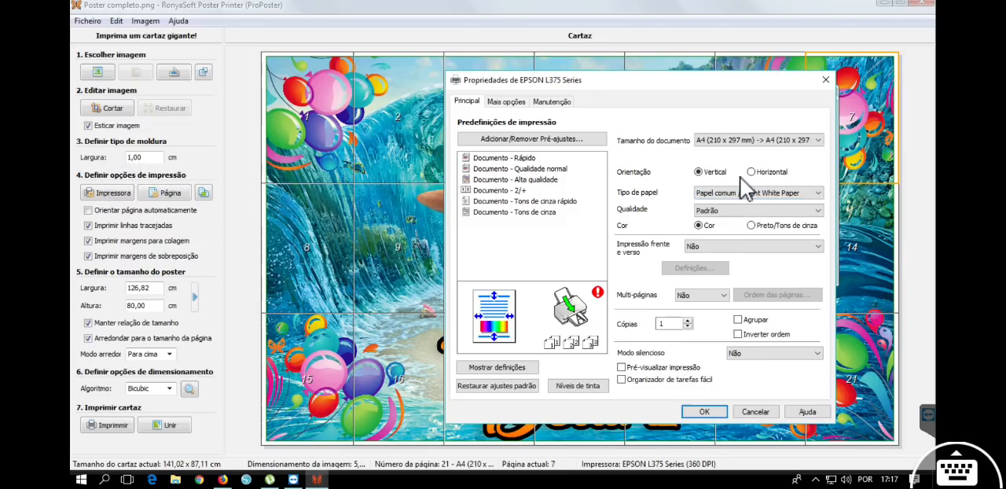
{"action": "left_click", "coordinate": [784, 202]}
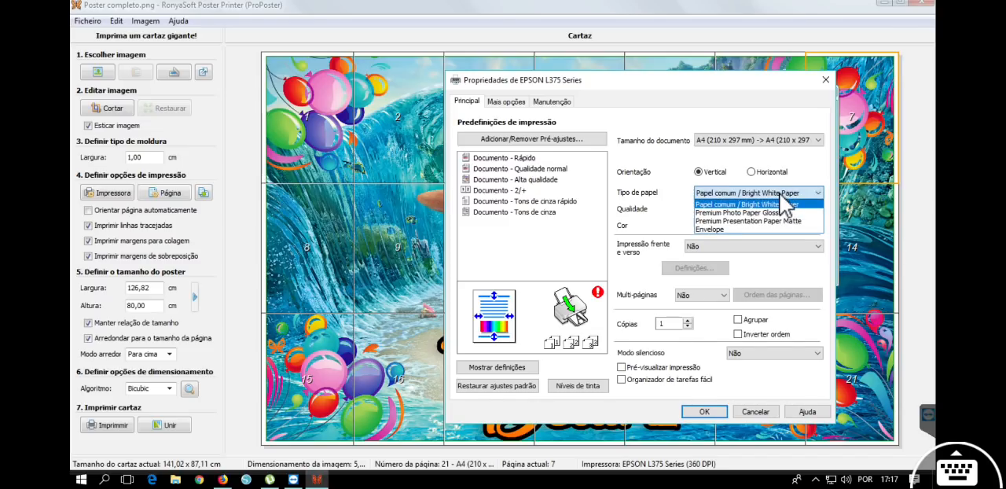
{"action": "left_click", "coordinate": [779, 221]}
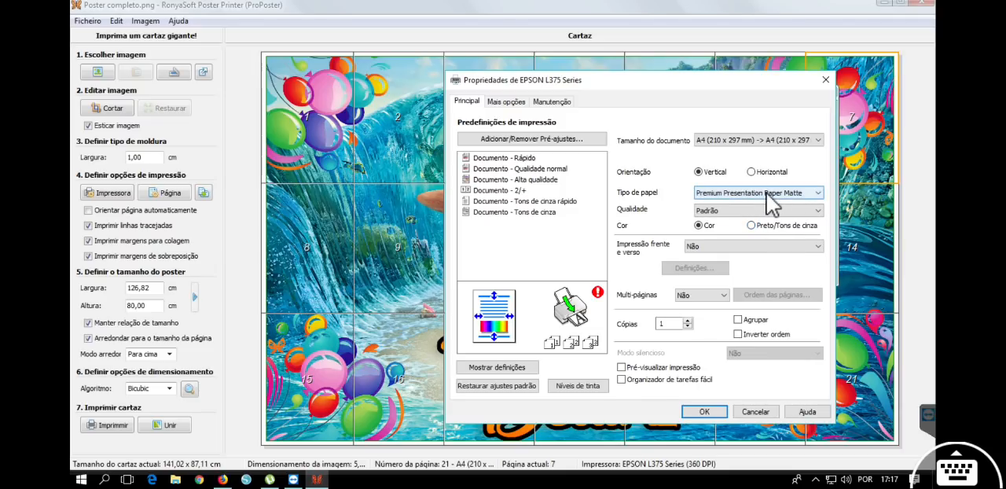
{"action": "left_click", "coordinate": [771, 210]}
{"action": "left_click", "coordinate": [767, 235]}
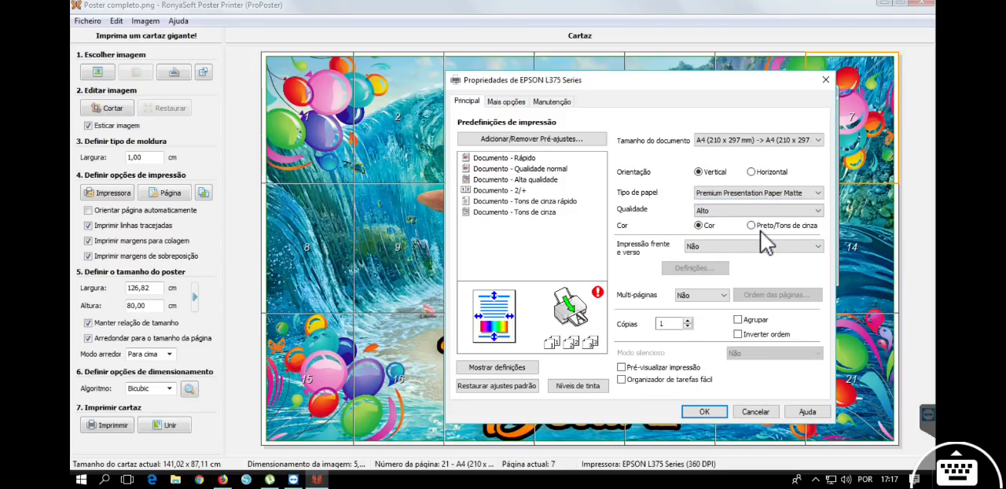
{"action": "left_click", "coordinate": [507, 103]}
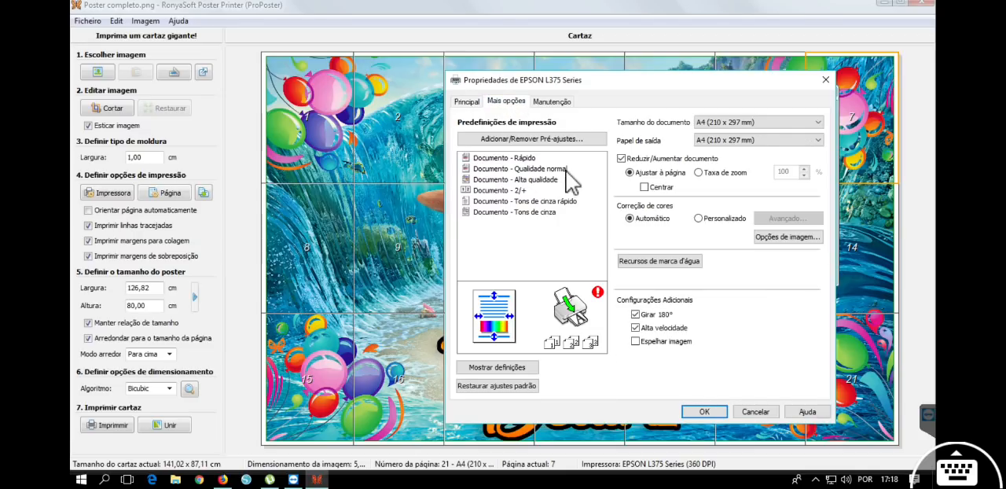
{"action": "left_click", "coordinate": [639, 160]}
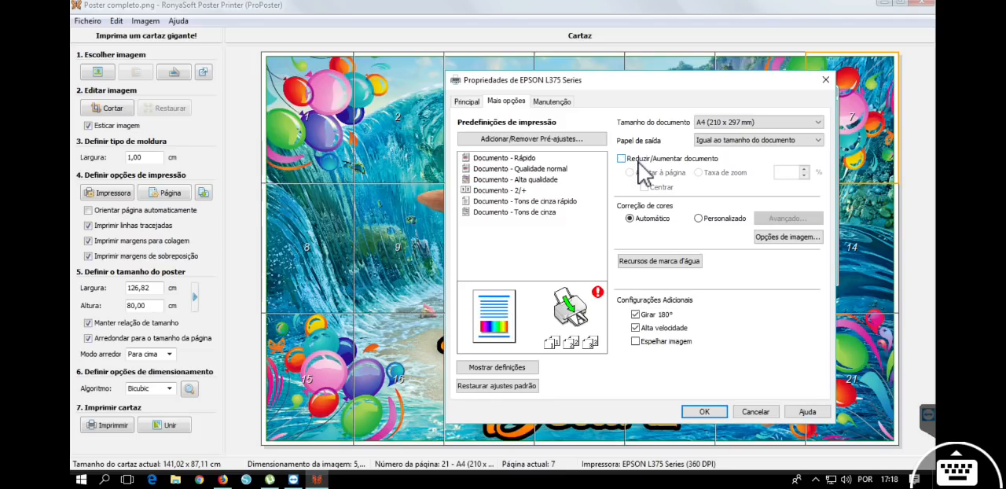
Set personalized colour correction to Controles de cor with Adobe RGB mode and gamma 1,8, and accept the printer setup.
{"action": "left_click", "coordinate": [714, 219]}
{"action": "left_click", "coordinate": [788, 220]}
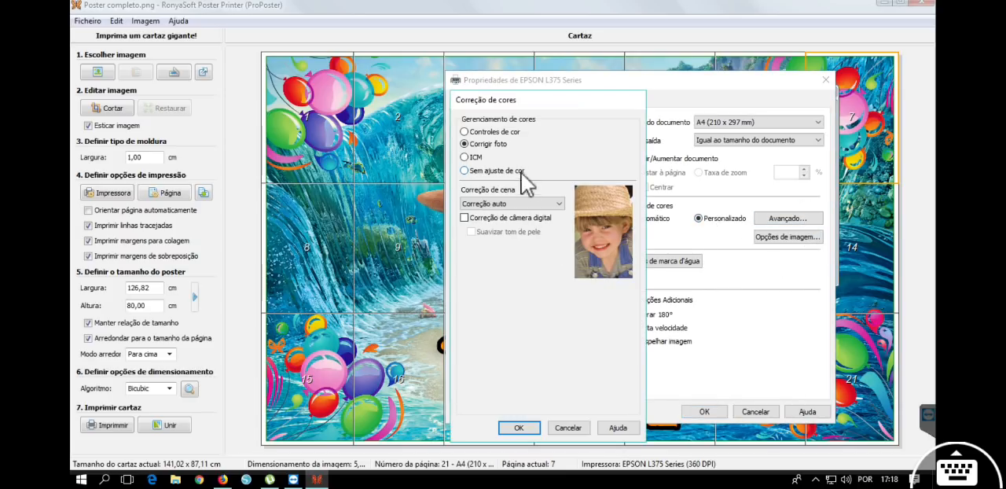
{"action": "left_click", "coordinate": [504, 134]}
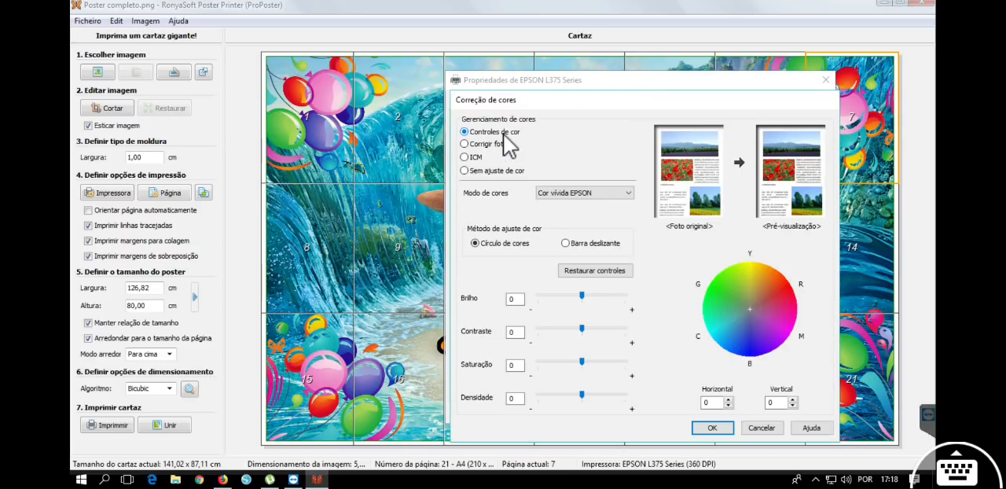
{"action": "left_click", "coordinate": [568, 193]}
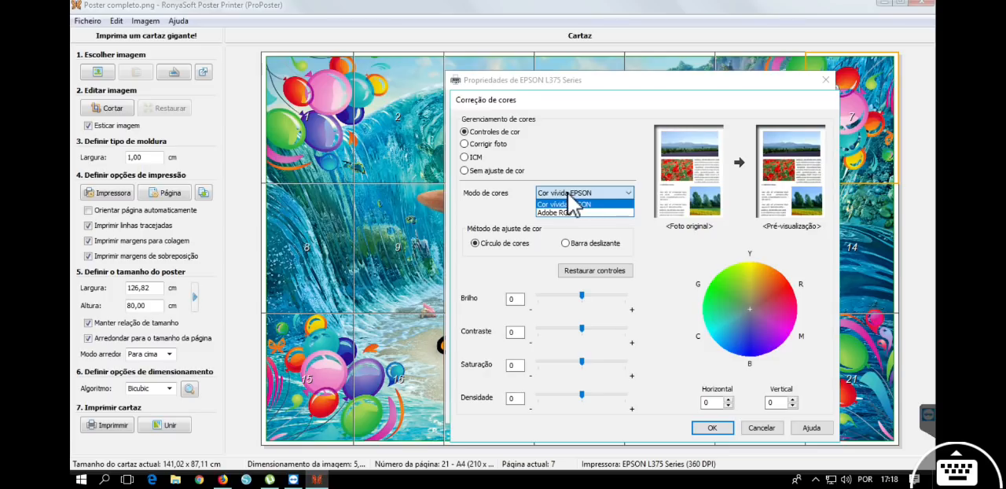
{"action": "left_click", "coordinate": [570, 212]}
{"action": "left_click", "coordinate": [572, 213]}
{"action": "left_click", "coordinate": [568, 225]}
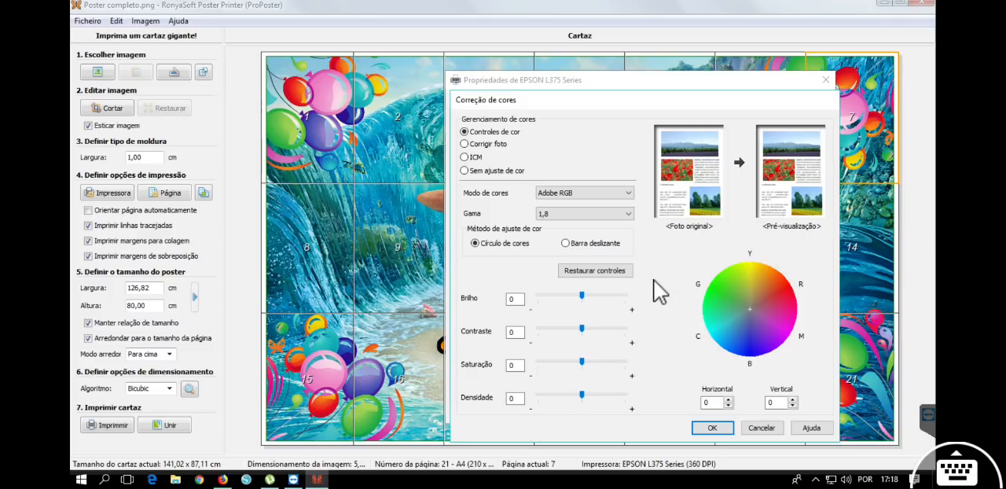
{"action": "left_click", "coordinate": [708, 429]}
{"action": "left_click", "coordinate": [707, 412]}
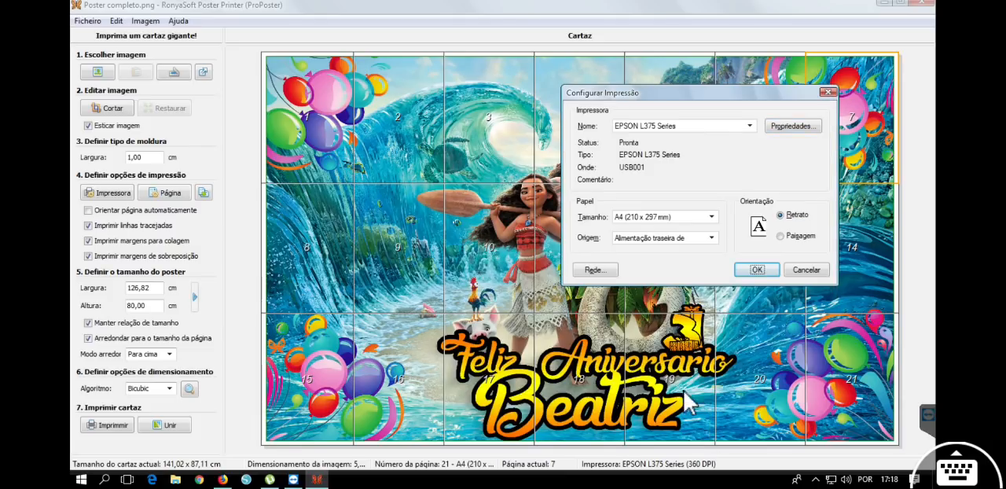
{"action": "left_click", "coordinate": [756, 270]}
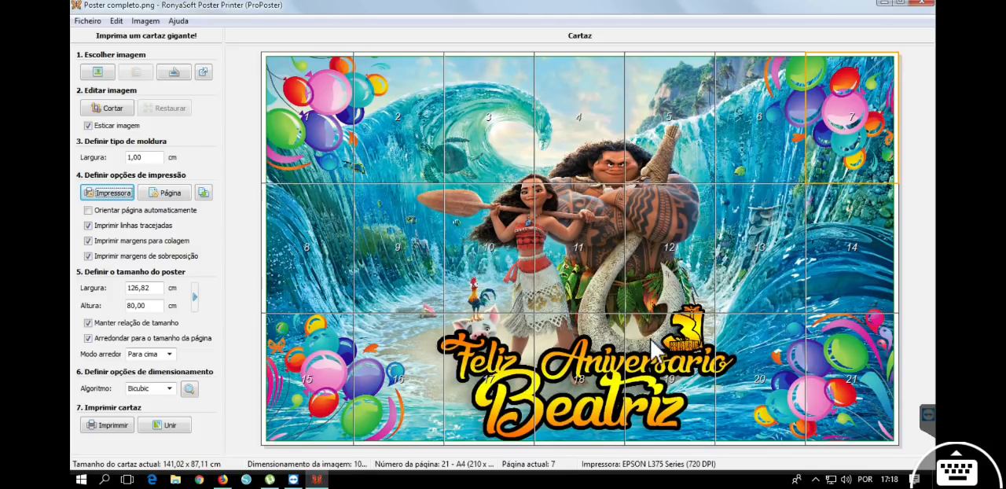
Review the page margin settings, cancel out of them, and enable automatic page orientation.
{"action": "left_click", "coordinate": [167, 193]}
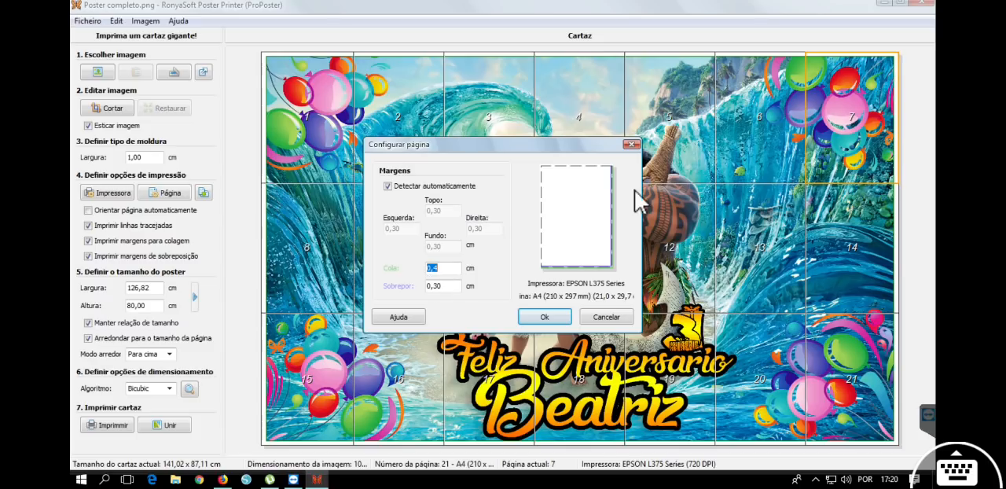
{"action": "left_click", "coordinate": [606, 318]}
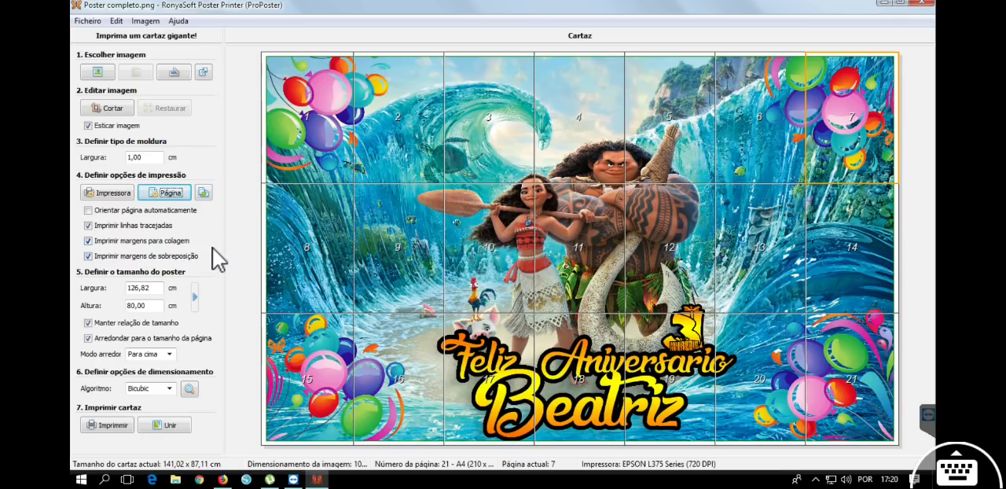
{"action": "left_click", "coordinate": [116, 210]}
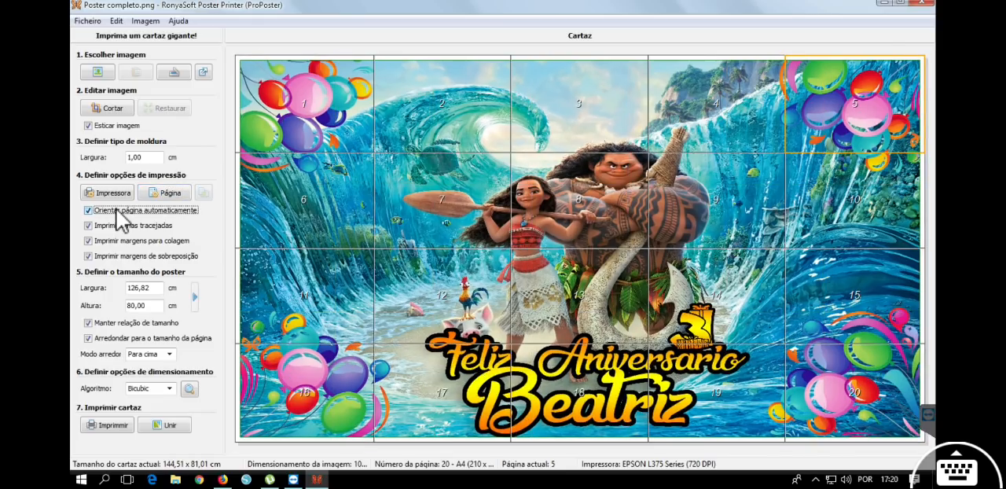
Turn off automatic page orientation and switch the poster pages to portrait orientation.
{"action": "left_click", "coordinate": [118, 211]}
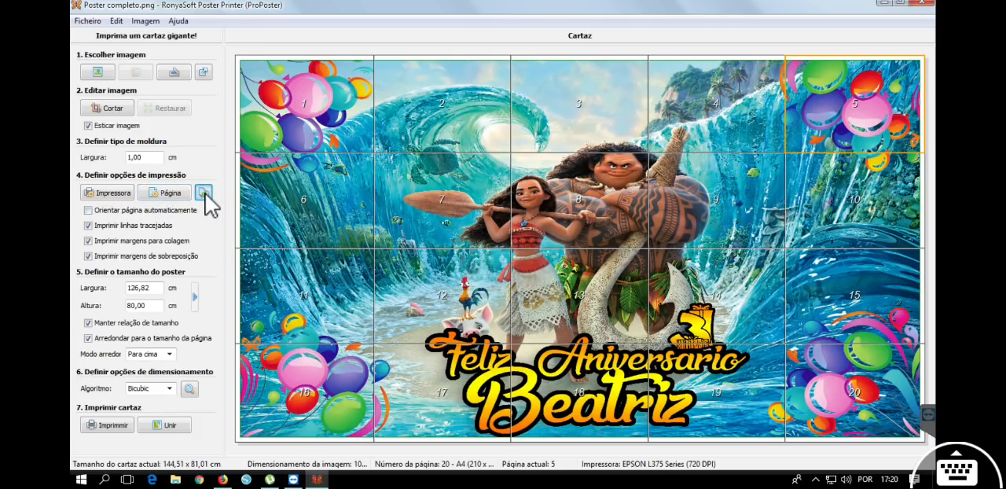
{"action": "left_click", "coordinate": [204, 194]}
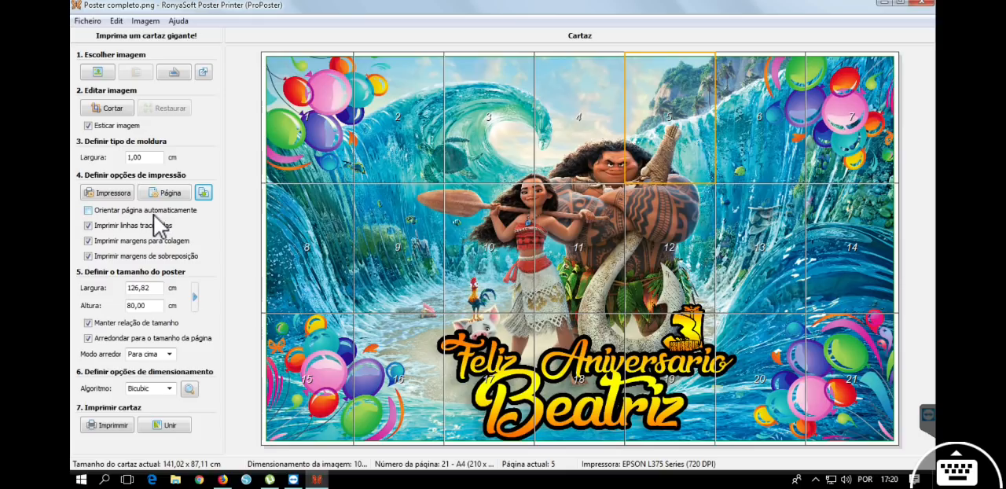
{"action": "left_click", "coordinate": [153, 211]}
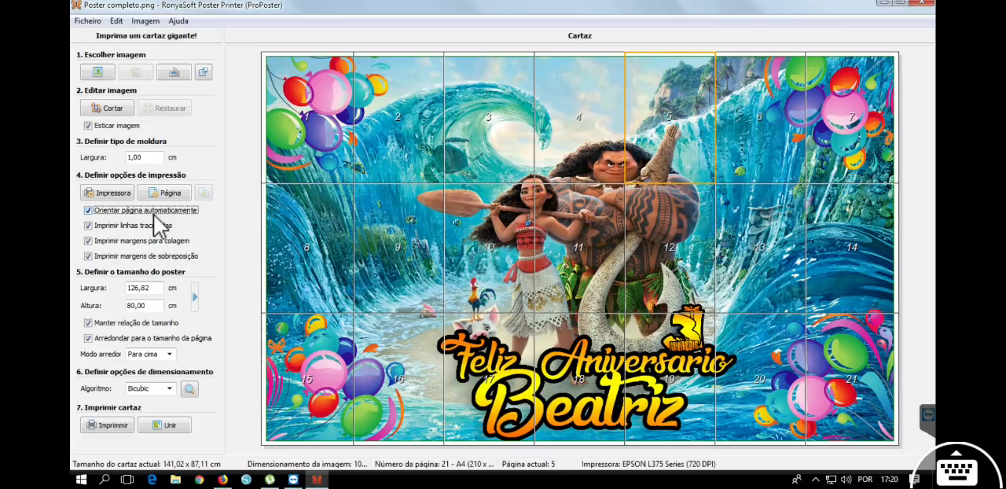
{"action": "left_click", "coordinate": [175, 210]}
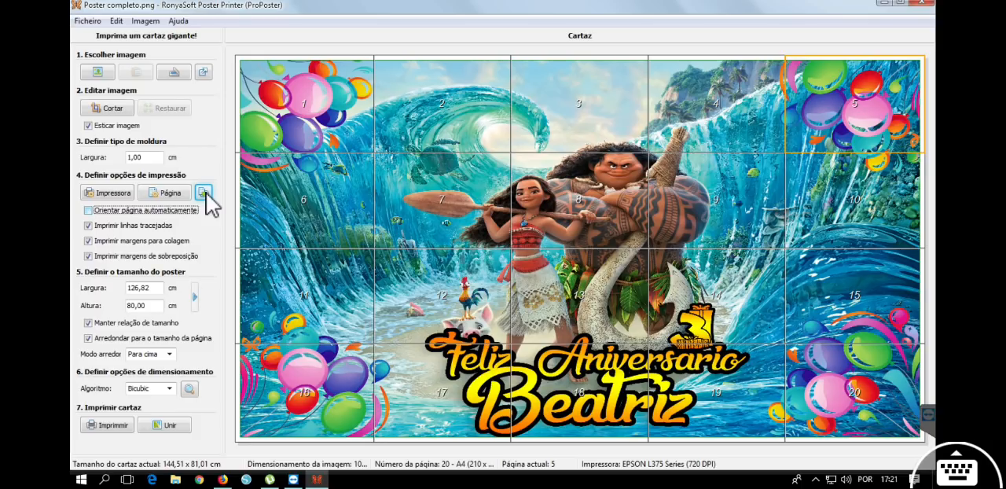
{"action": "left_click", "coordinate": [204, 193]}
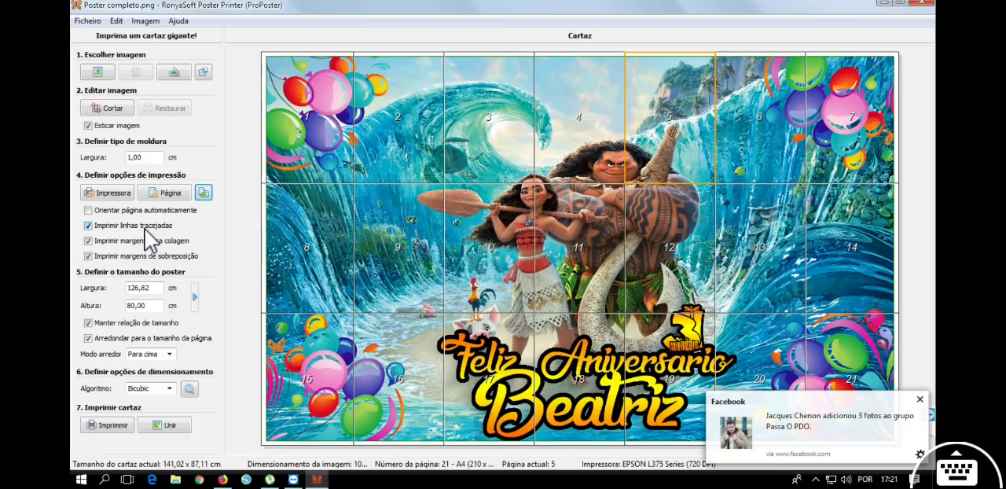
Dismiss the Facebook notifications covering the poster preview.
{"action": "left_click", "coordinate": [920, 399]}
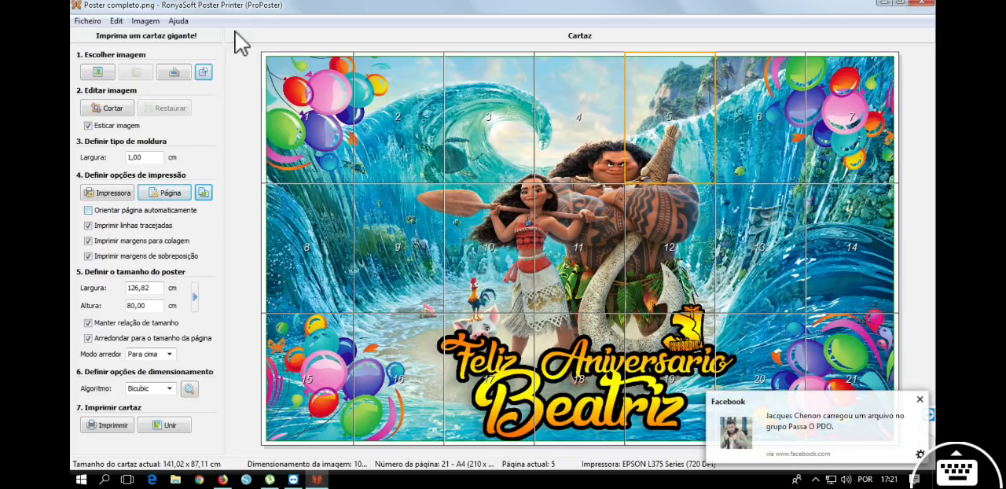
{"action": "left_click", "coordinate": [926, 414]}
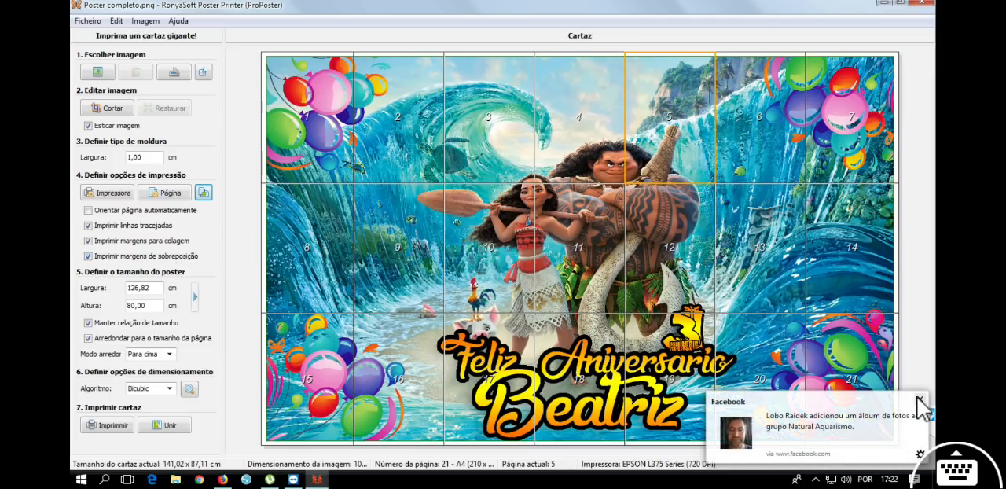
{"action": "left_click", "coordinate": [918, 397]}
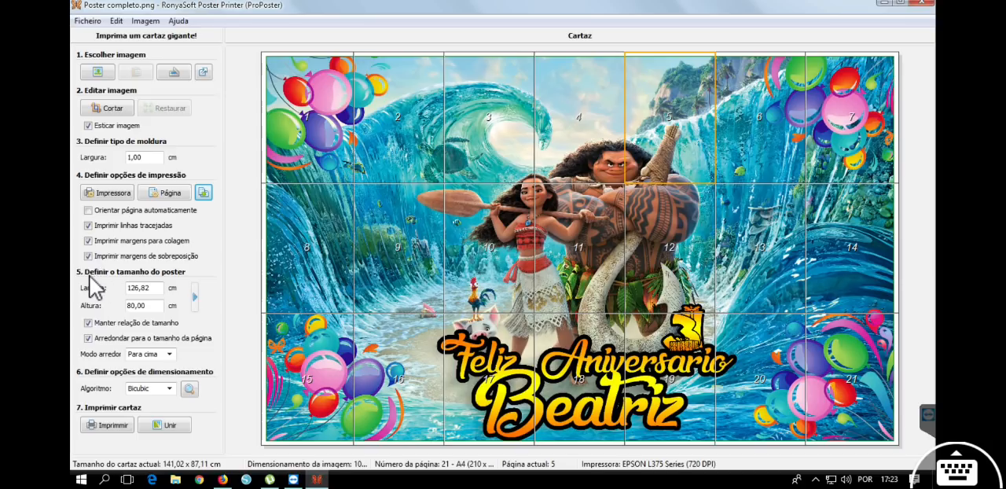
Try a poster width of 1,00 cm and change it to 130,00 cm.
{"action": "left_click_drag", "start_coordinate": [157, 287], "coordinate": [128, 289]}
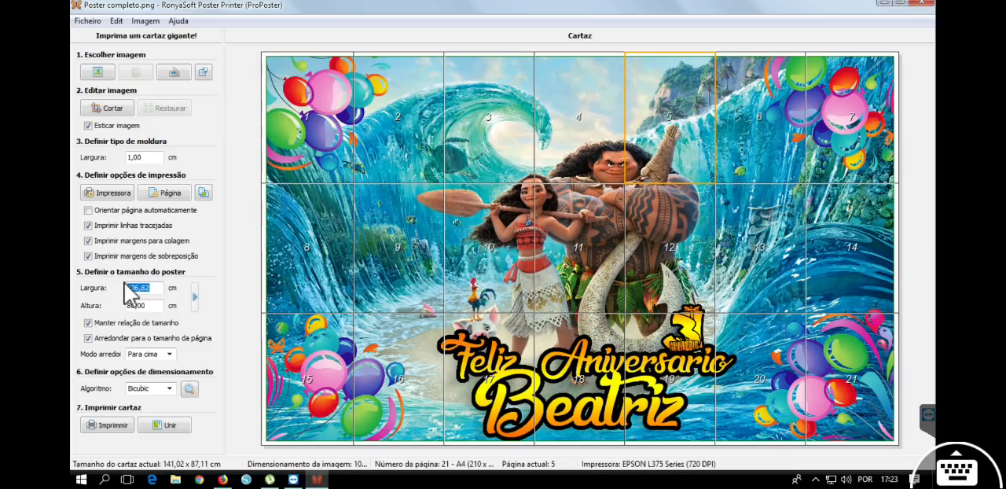
{"action": "type", "text": "21,00"}
{"action": "key", "text": "Return"}
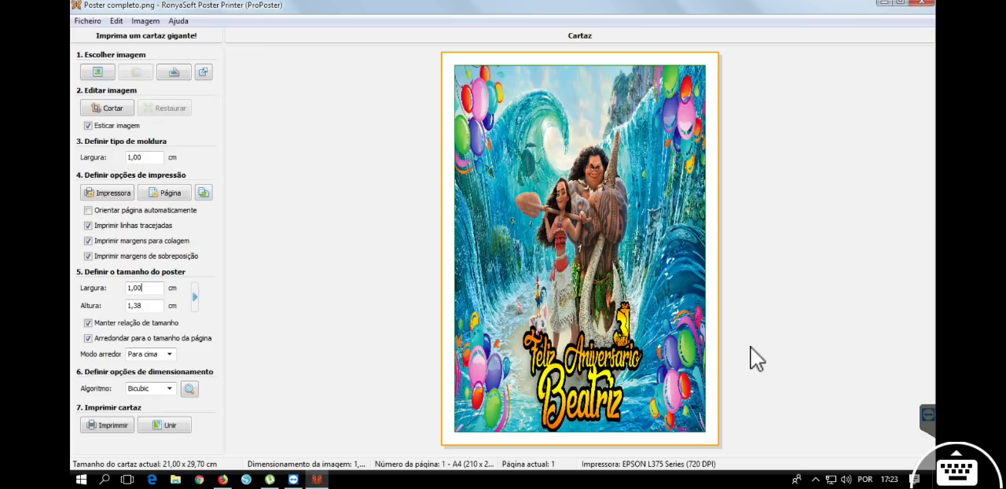
{"action": "left_click_drag", "start_coordinate": [142, 288], "coordinate": [105, 288]}
{"action": "type", "text": "130"}
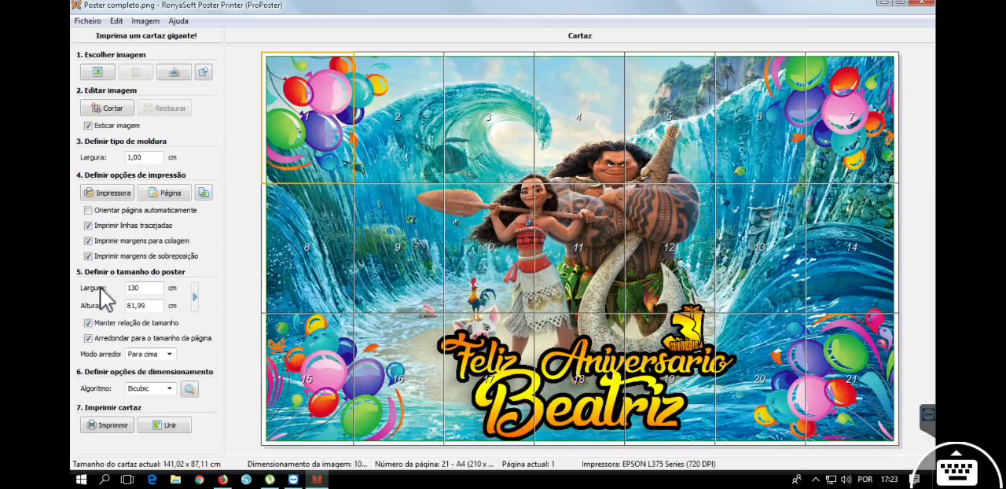
{"action": "type", "text": ",00"}
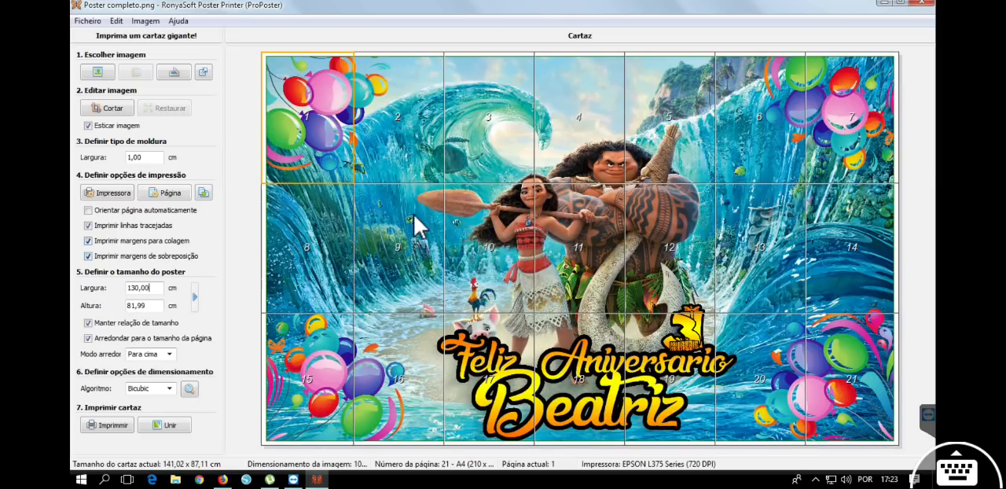
Apply the predefined poster size Enorme Horizontal (228,60 x 152,40 cm).
{"action": "left_click", "coordinate": [195, 297]}
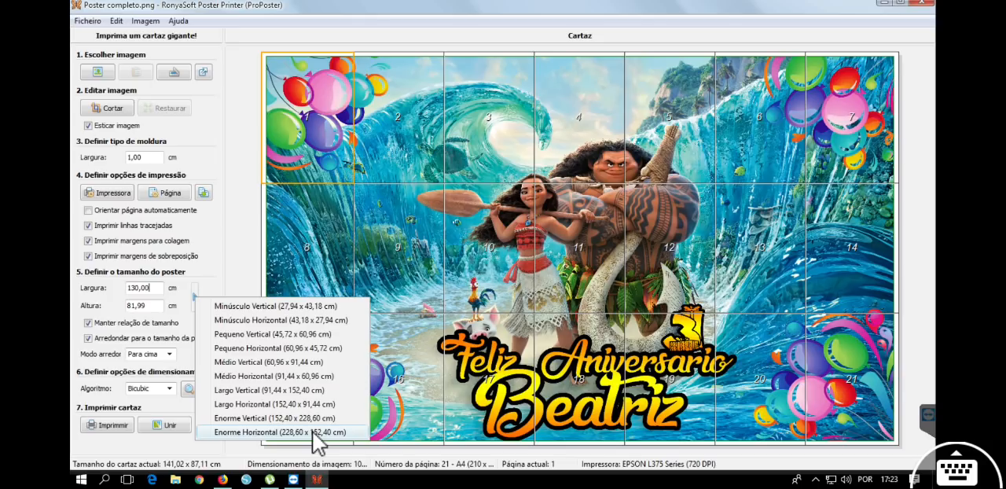
{"action": "left_click", "coordinate": [352, 437]}
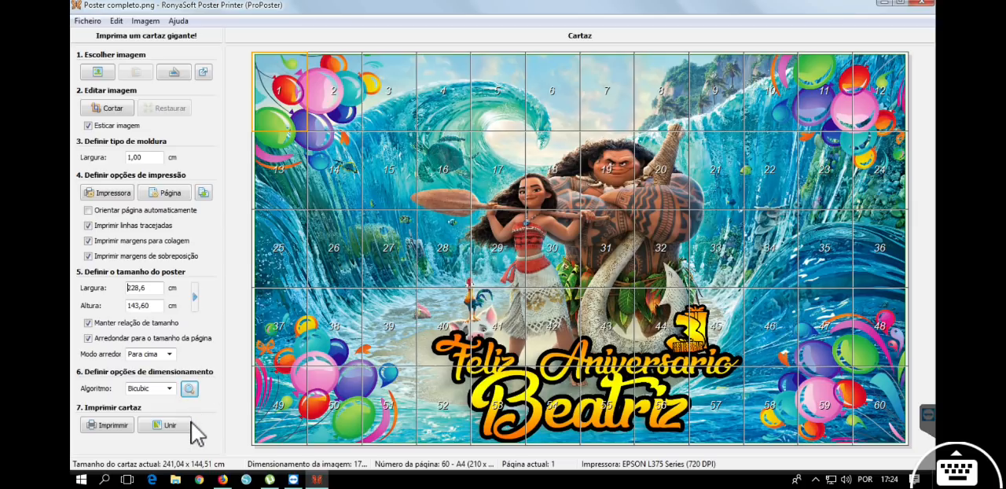
{"action": "left_click", "coordinate": [218, 475]}
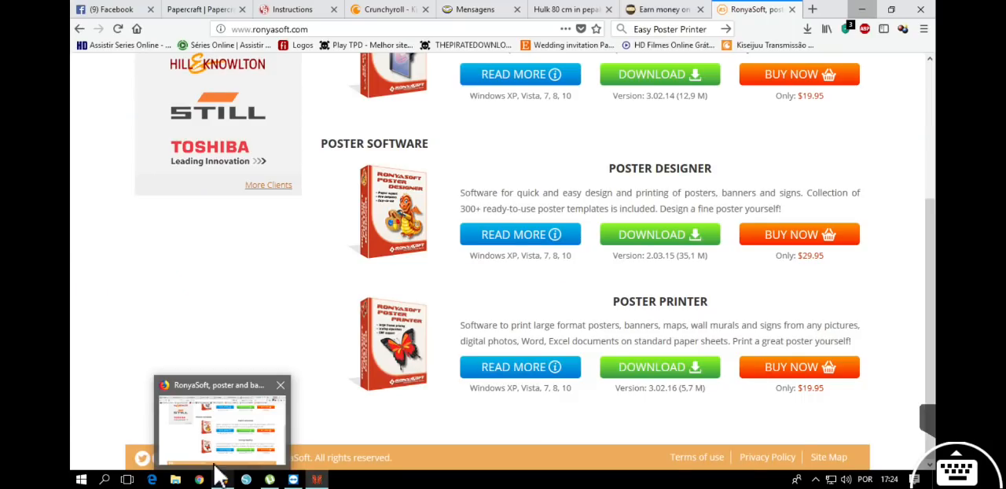
{"action": "left_click", "coordinate": [219, 472]}
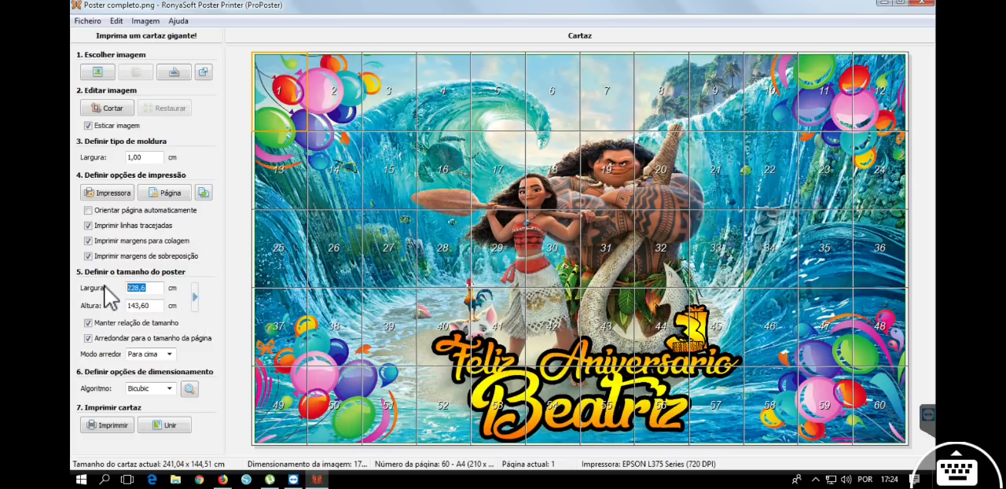
Try poster widths of 1,4 cm and 140,00 cm, and settle on a width of 137 cm.
{"action": "type", "text": "1,4"}
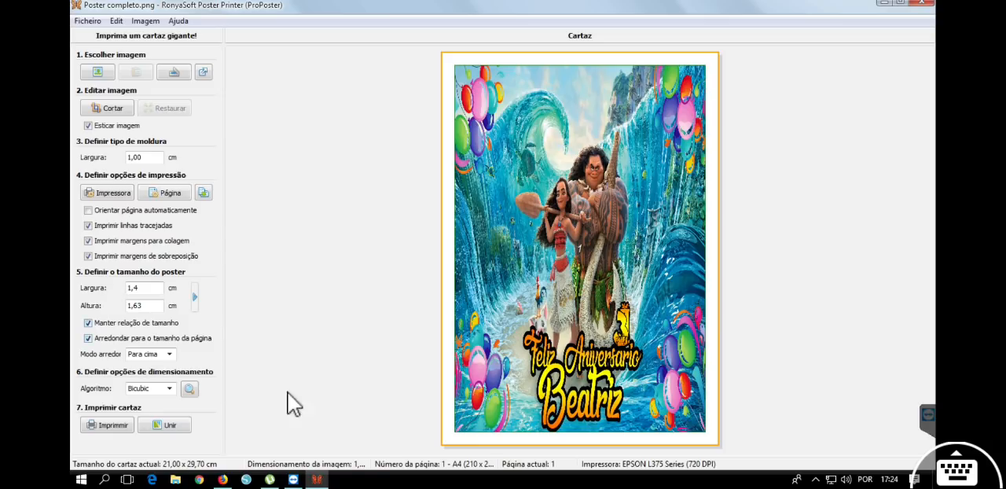
{"action": "left_click_drag", "start_coordinate": [155, 288], "coordinate": [111, 288]}
{"action": "type", "text": "140,00"}
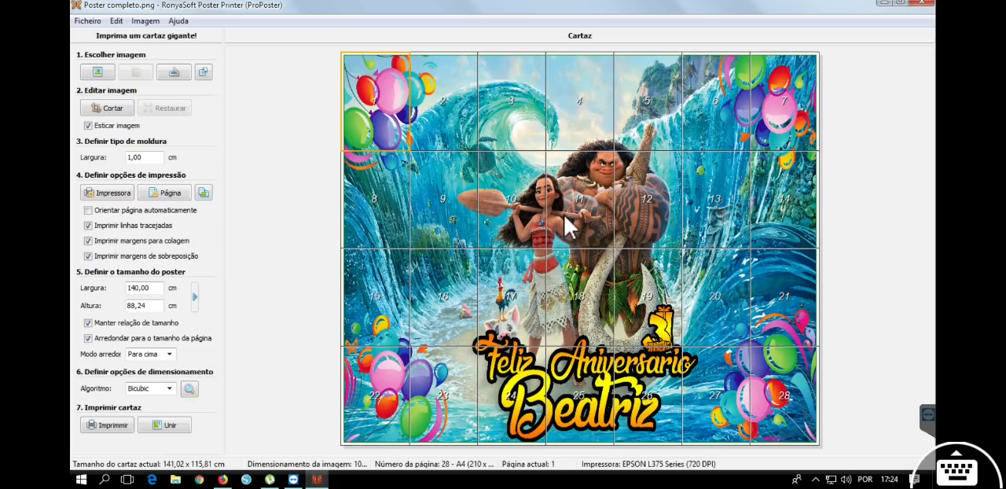
{"action": "left_click_drag", "start_coordinate": [154, 288], "coordinate": [124, 288]}
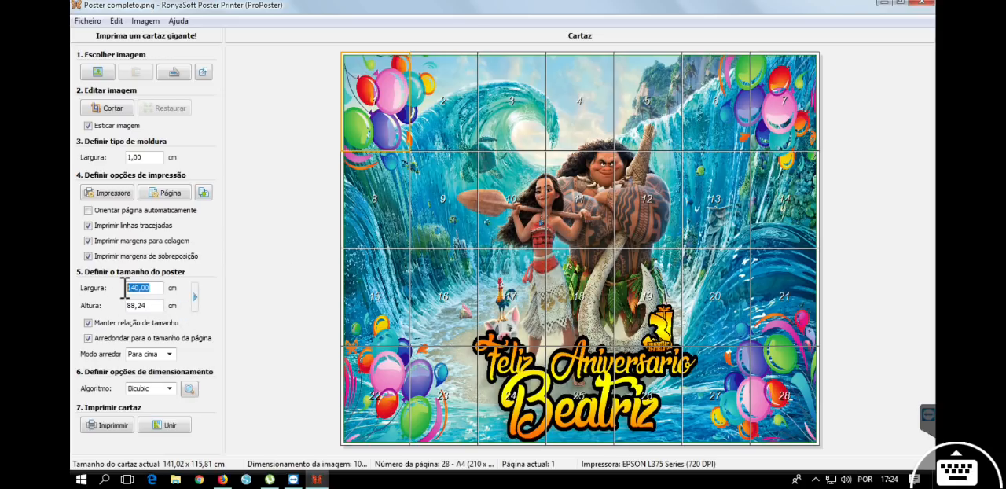
{"action": "type", "text": "137"}
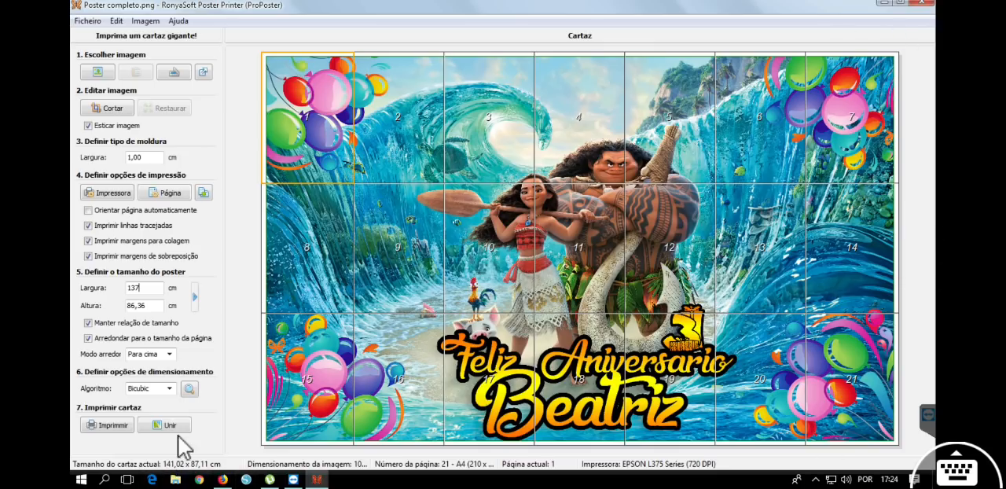
Keep Manter relação de tamanho on, and switch Arredondar para o tamanho da página off and back on.
{"action": "left_click", "coordinate": [146, 323]}
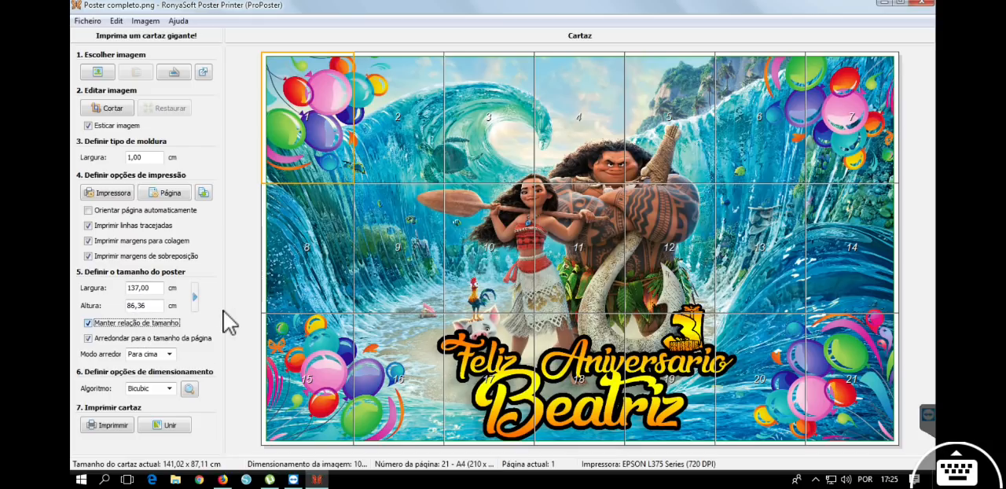
{"action": "left_click", "coordinate": [165, 340]}
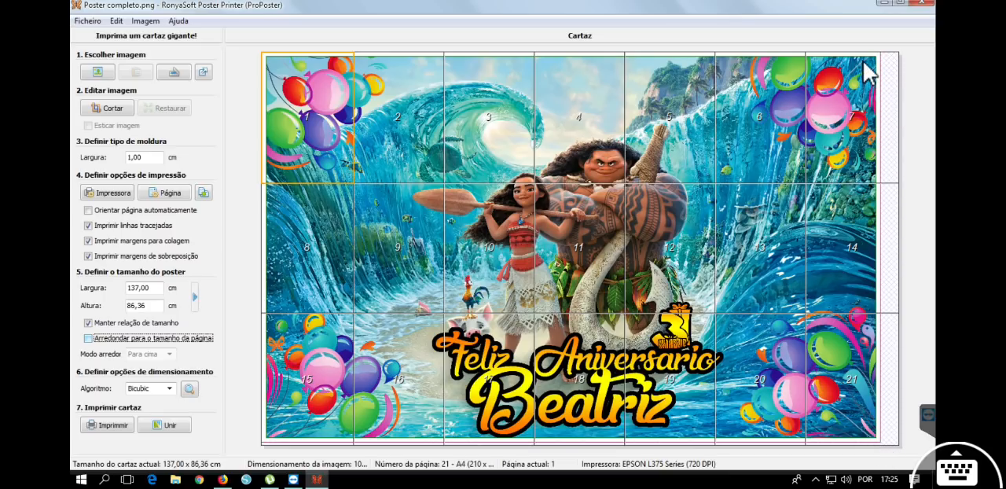
{"action": "left_click", "coordinate": [139, 340]}
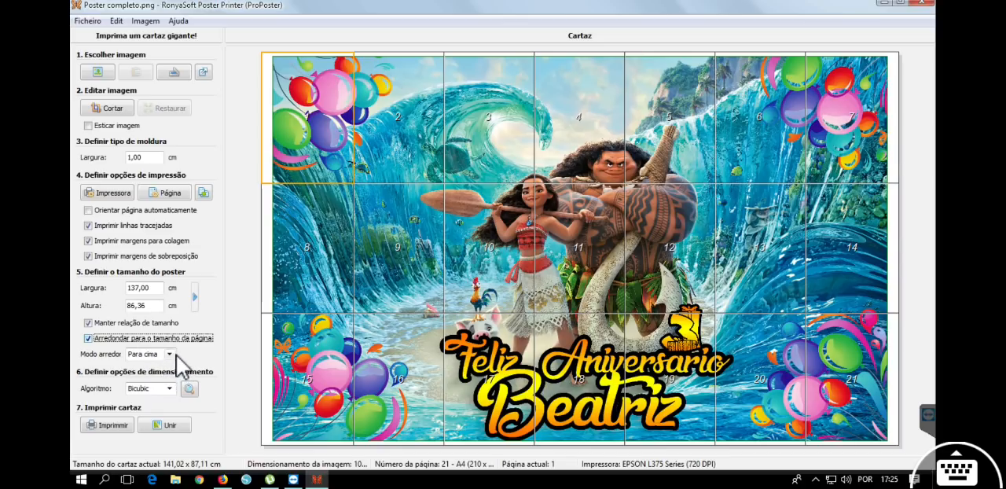
Try the rounding mode Para baixo for the page size and return it to Para cima.
{"action": "left_click", "coordinate": [172, 354]}
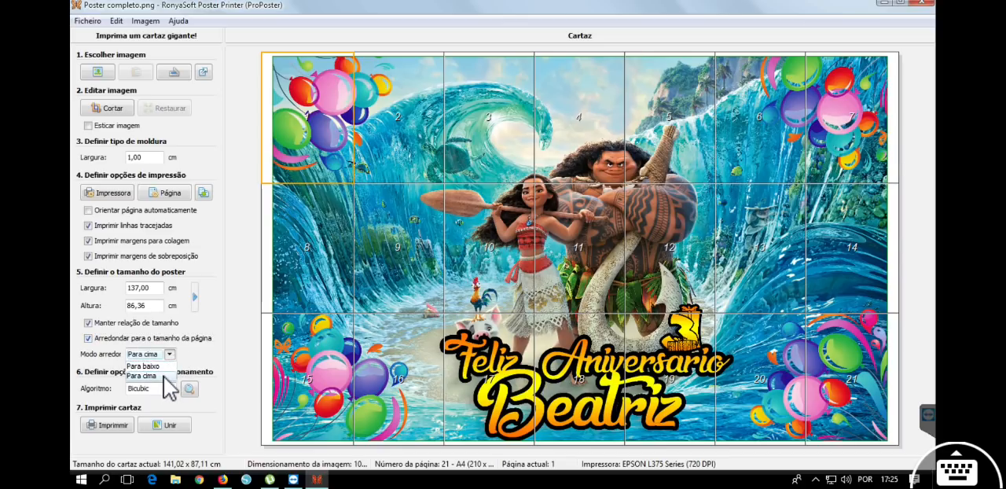
{"action": "left_click", "coordinate": [146, 376]}
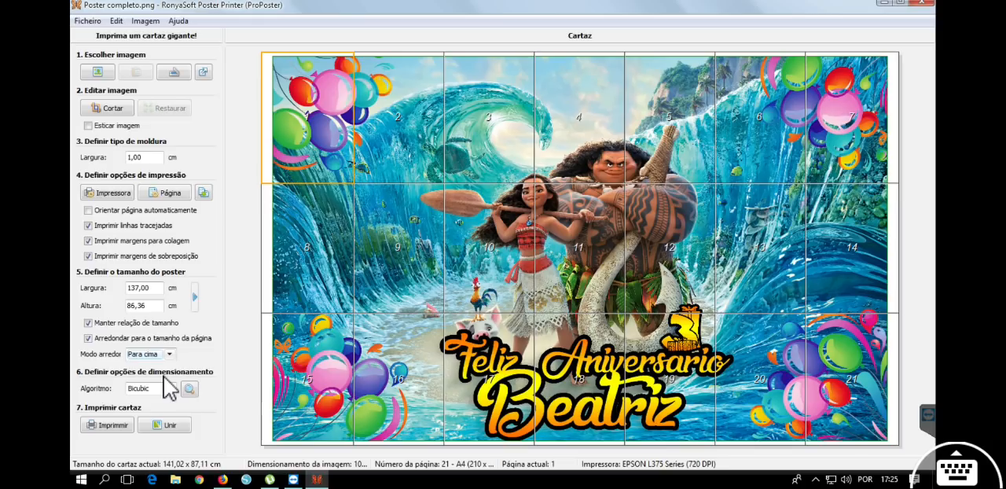
{"action": "left_click", "coordinate": [169, 355]}
{"action": "left_click", "coordinate": [164, 367]}
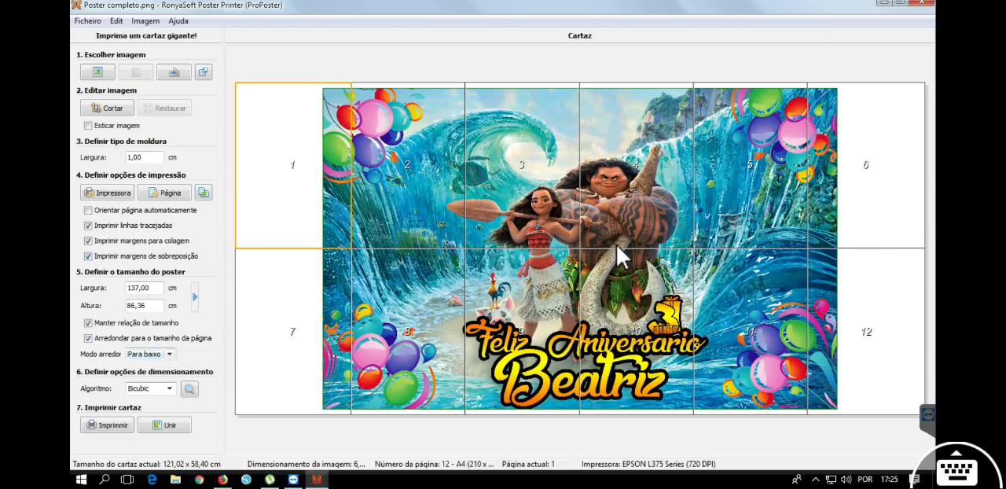
{"action": "left_click", "coordinate": [169, 354]}
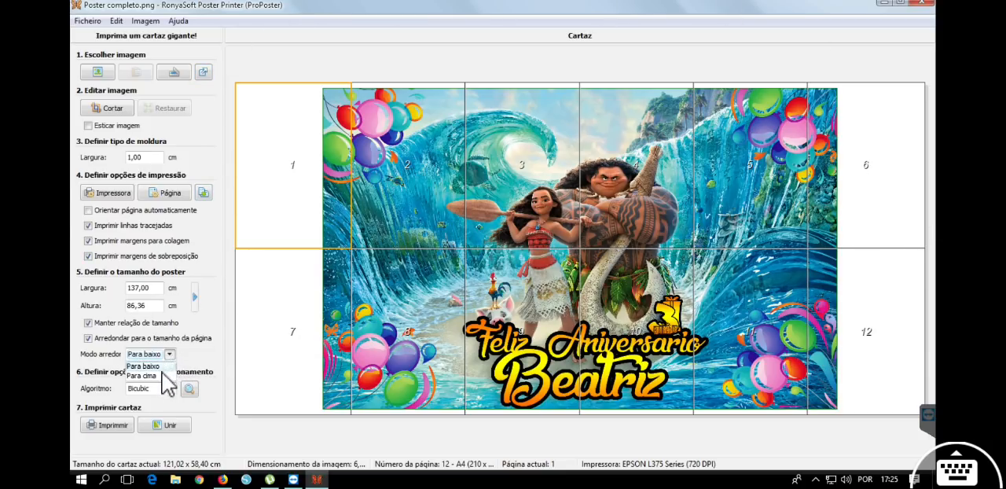
{"action": "left_click", "coordinate": [149, 372]}
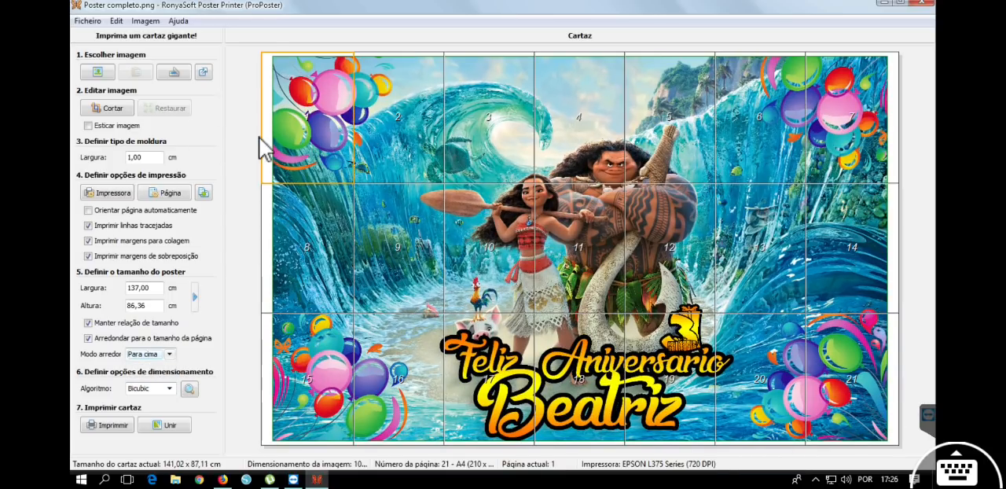
Preview the poster at 1:1 scale with the scaling algorithms Nenhum, Bilinear and Bicubic.
{"action": "left_click", "coordinate": [170, 389]}
{"action": "left_click", "coordinate": [170, 388]}
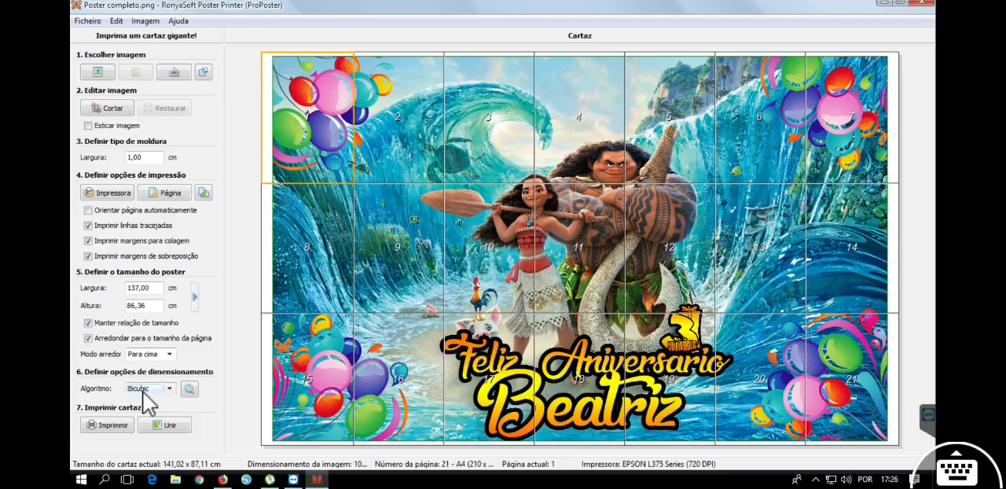
{"action": "left_click", "coordinate": [190, 390]}
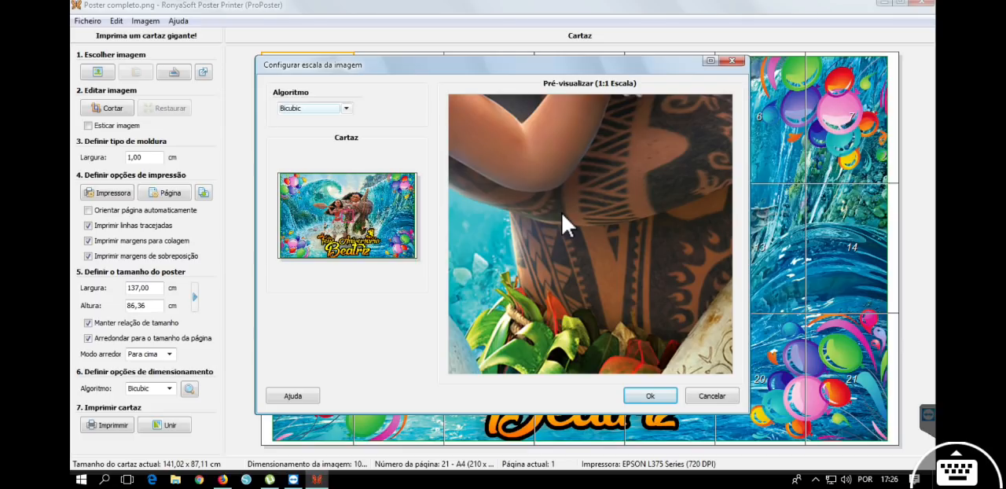
{"action": "left_click", "coordinate": [331, 110]}
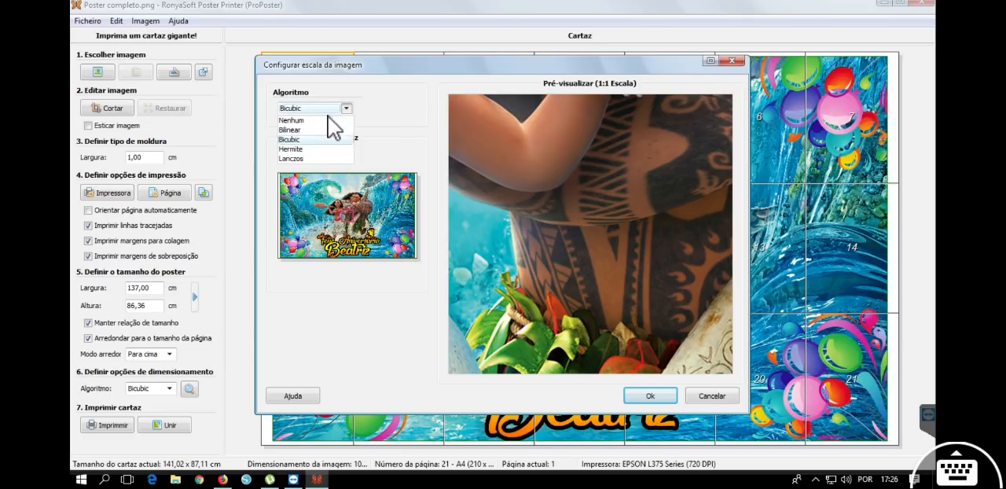
{"action": "left_click", "coordinate": [323, 120]}
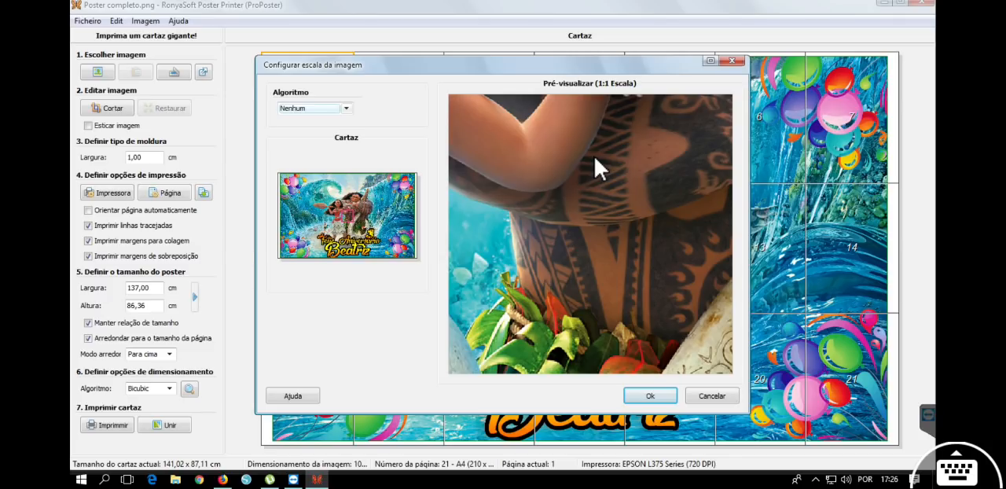
{"action": "left_click", "coordinate": [345, 110]}
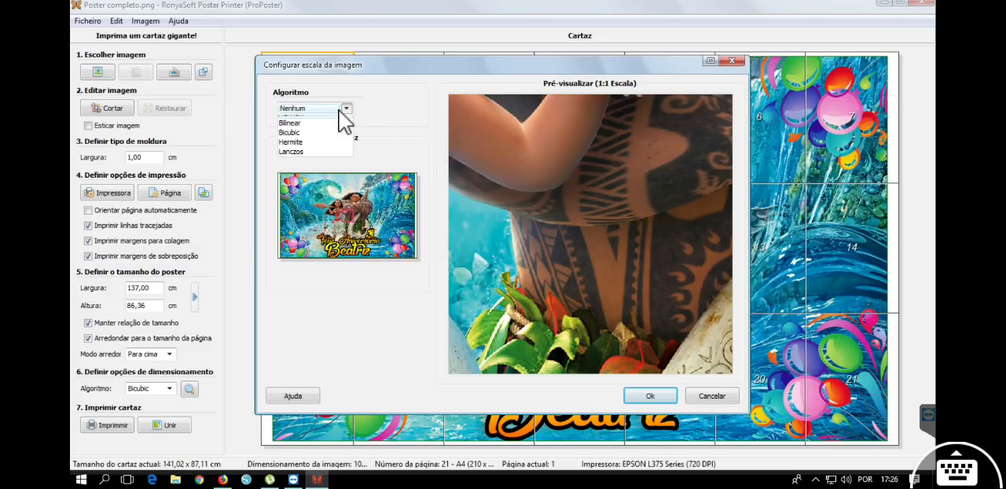
{"action": "left_click", "coordinate": [334, 128]}
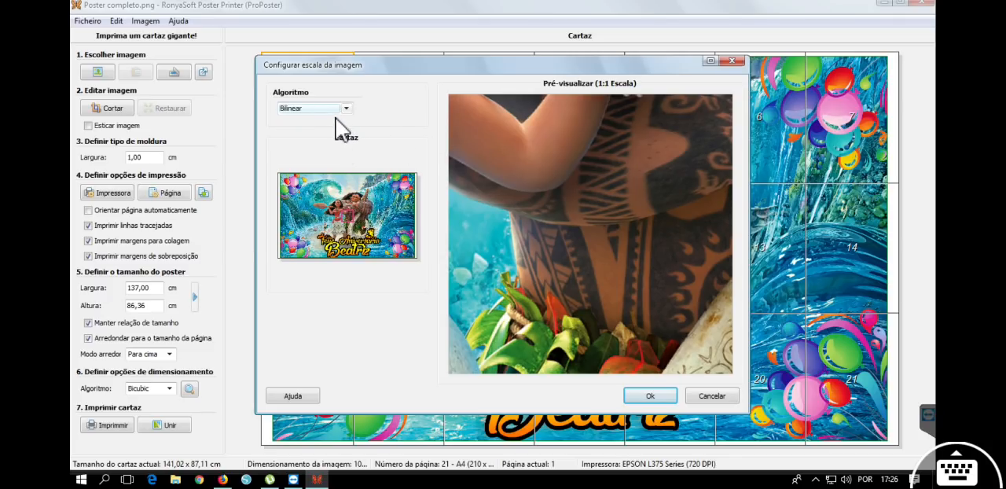
{"action": "left_click", "coordinate": [336, 110]}
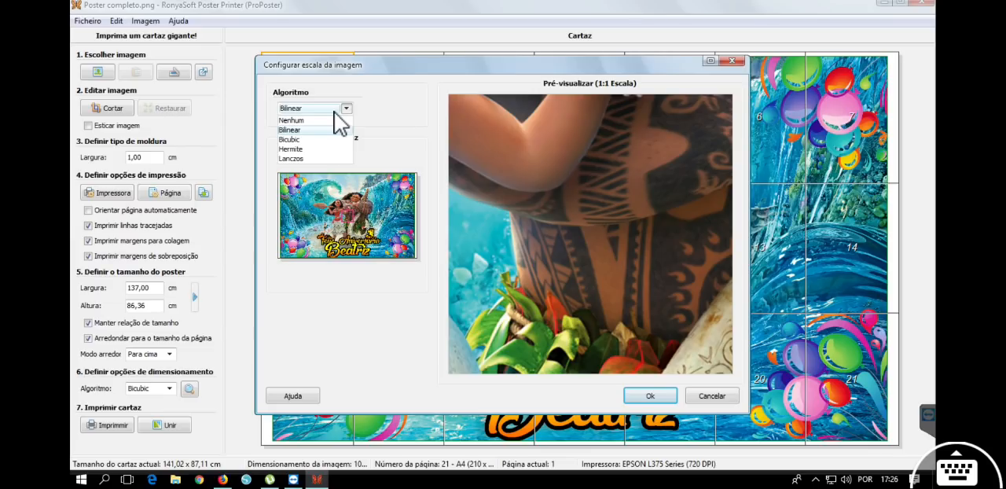
{"action": "left_click", "coordinate": [329, 140]}
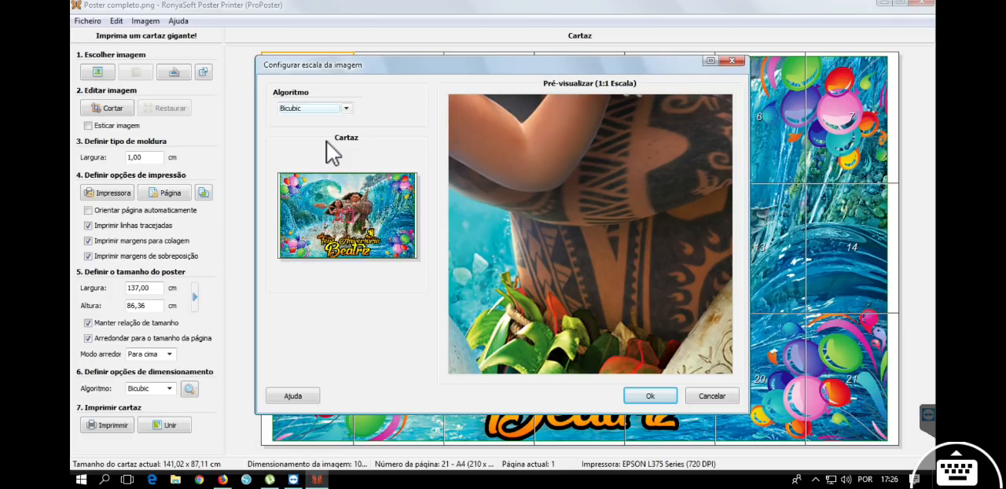
Compare the Hermite and Lanczos scaling previews, and confirm Bicubic as the scaling algorithm.
{"action": "left_click", "coordinate": [330, 108]}
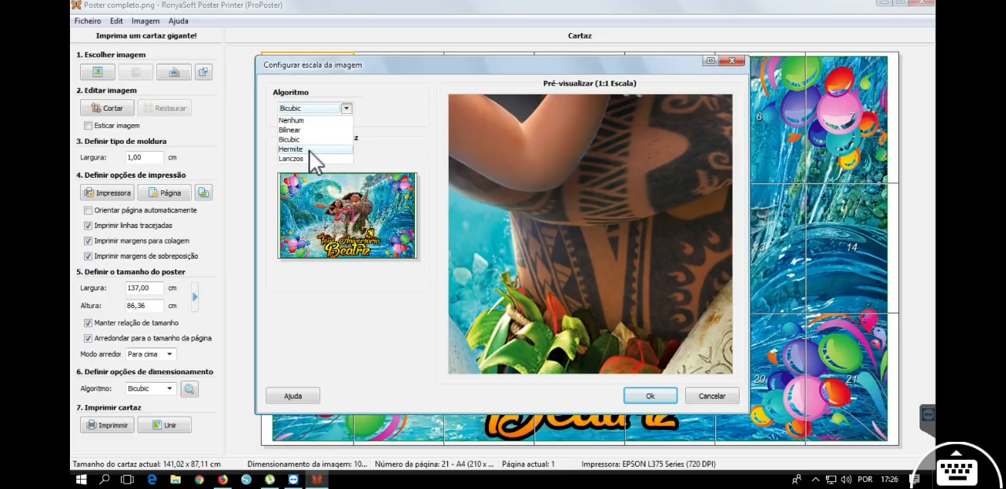
{"action": "left_click", "coordinate": [311, 150]}
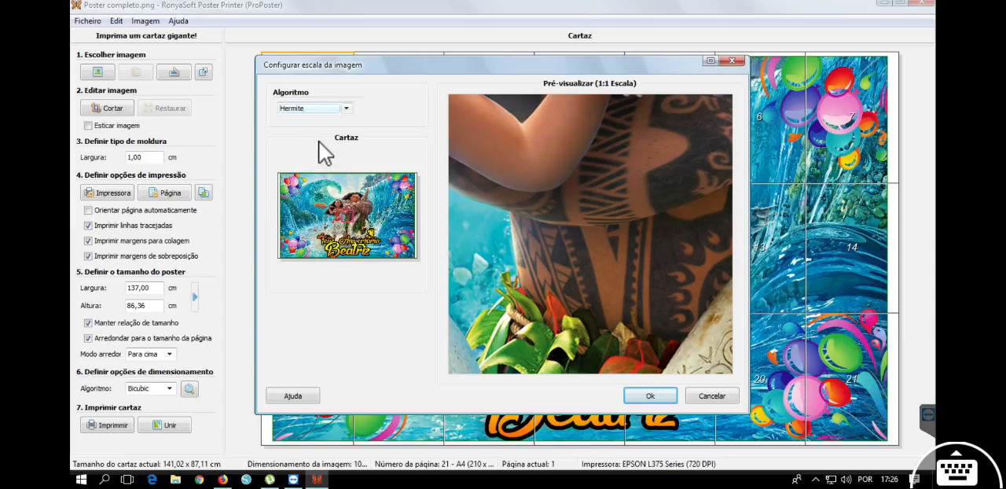
{"action": "left_click", "coordinate": [324, 110]}
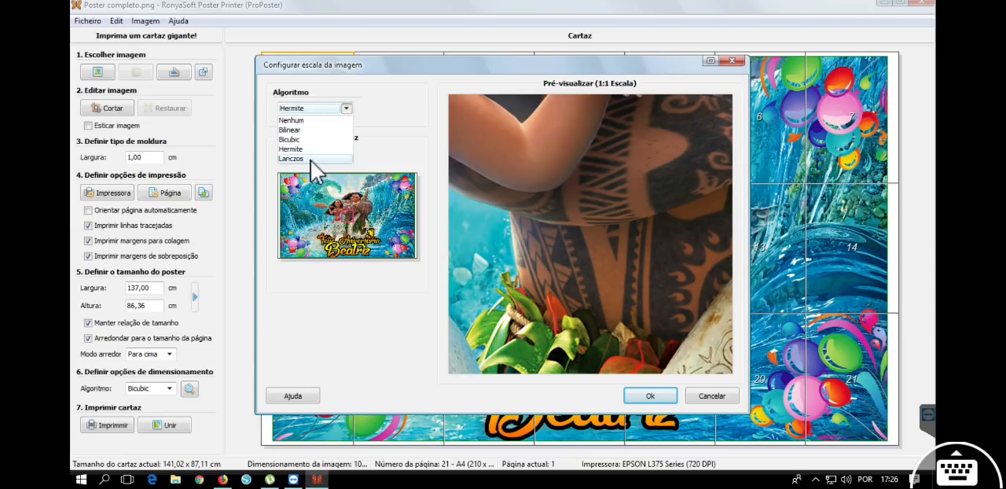
{"action": "left_click", "coordinate": [311, 160]}
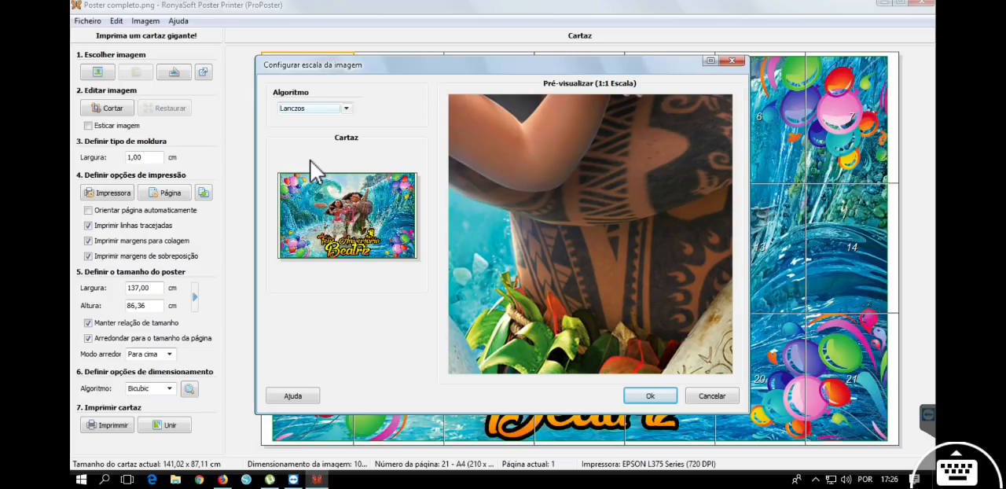
{"action": "left_click", "coordinate": [324, 111]}
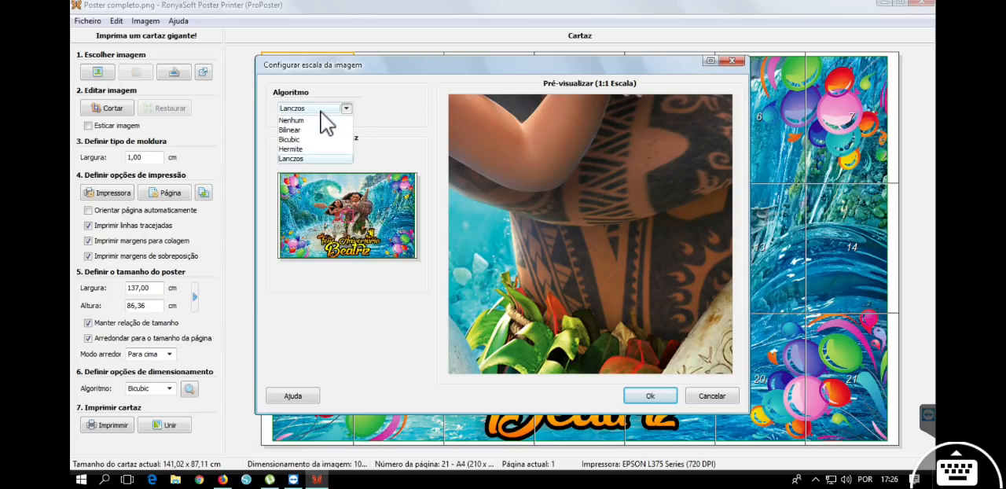
{"action": "left_click", "coordinate": [317, 140]}
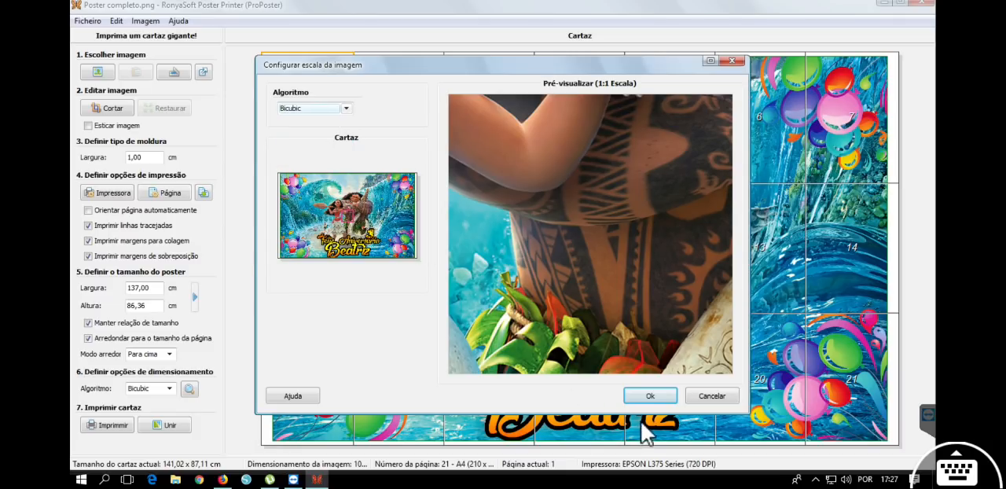
{"action": "left_click", "coordinate": [650, 396]}
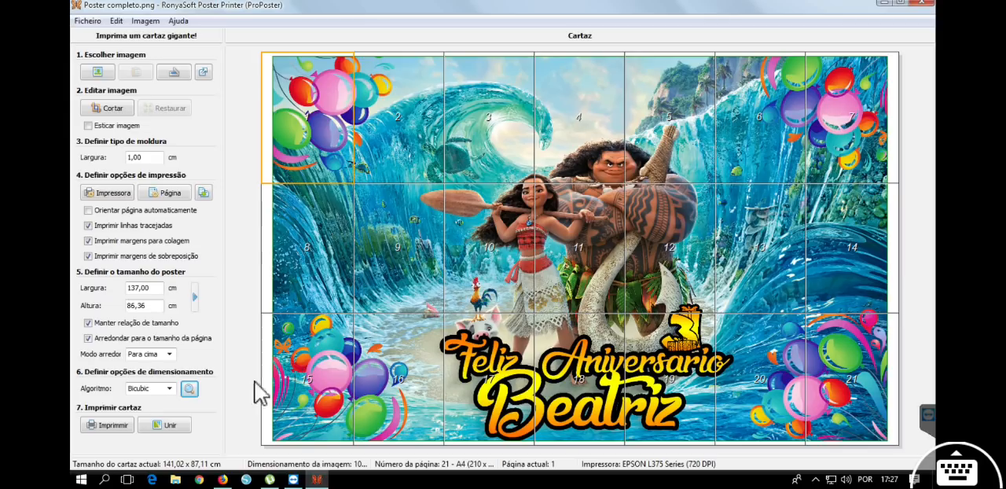
Try the poster-joining instructions and review the print settings for the EPSON L375 Series without printing.
{"action": "left_click", "coordinate": [167, 426]}
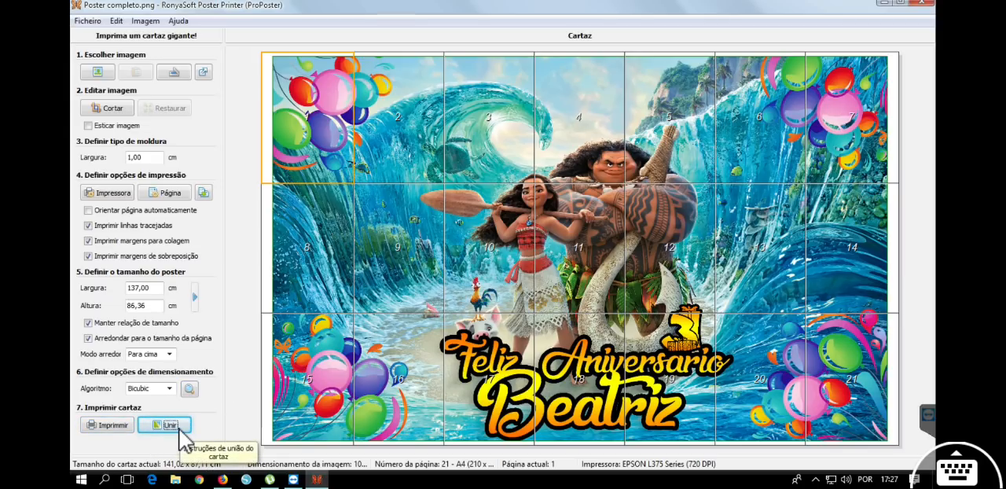
{"action": "left_click", "coordinate": [185, 424]}
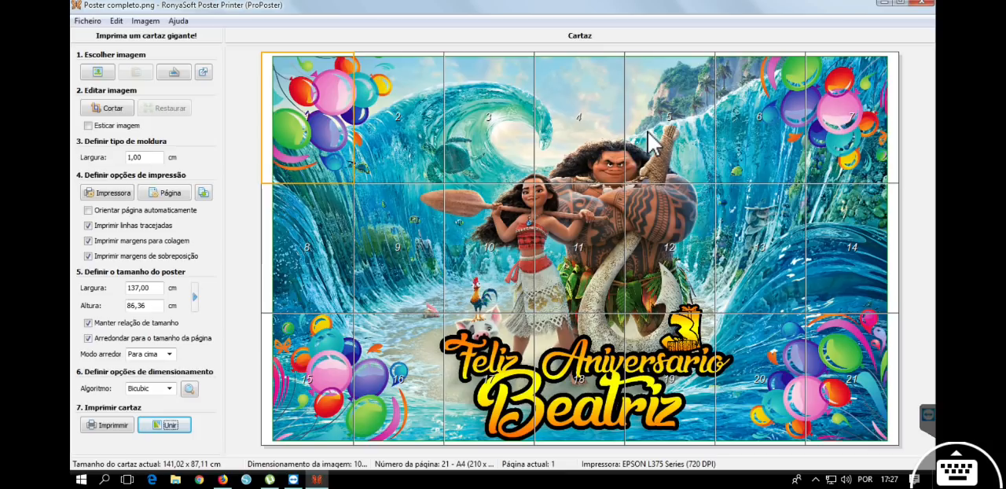
{"action": "left_click", "coordinate": [120, 429]}
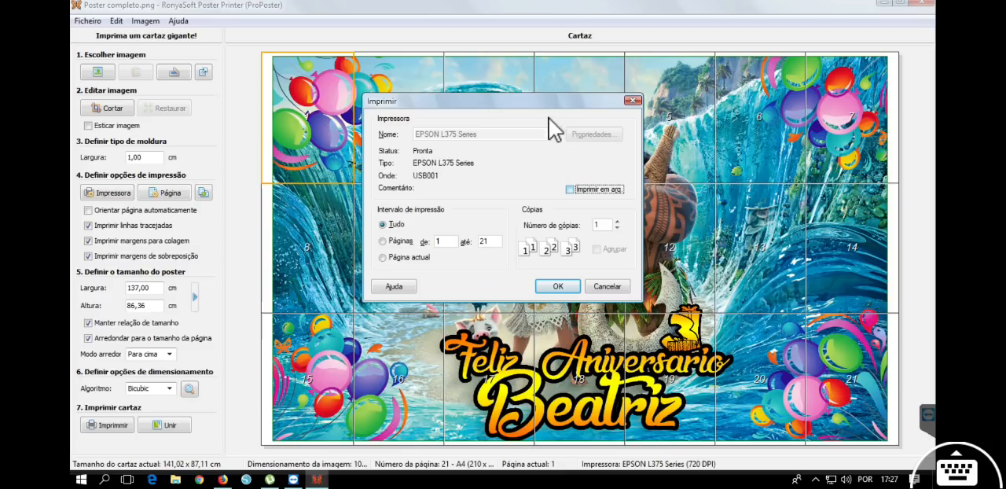
{"action": "left_click_drag", "start_coordinate": [534, 99], "coordinate": [740, 88]}
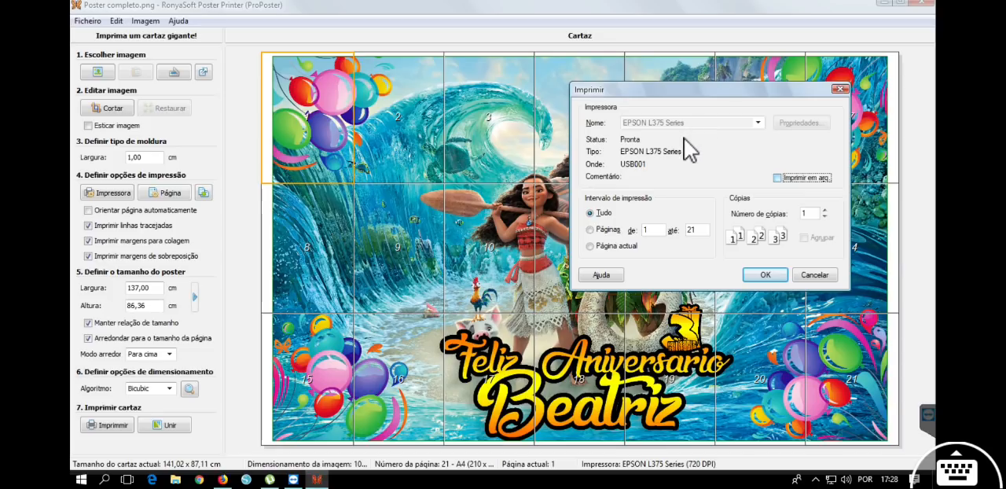
{"action": "left_click", "coordinate": [818, 275]}
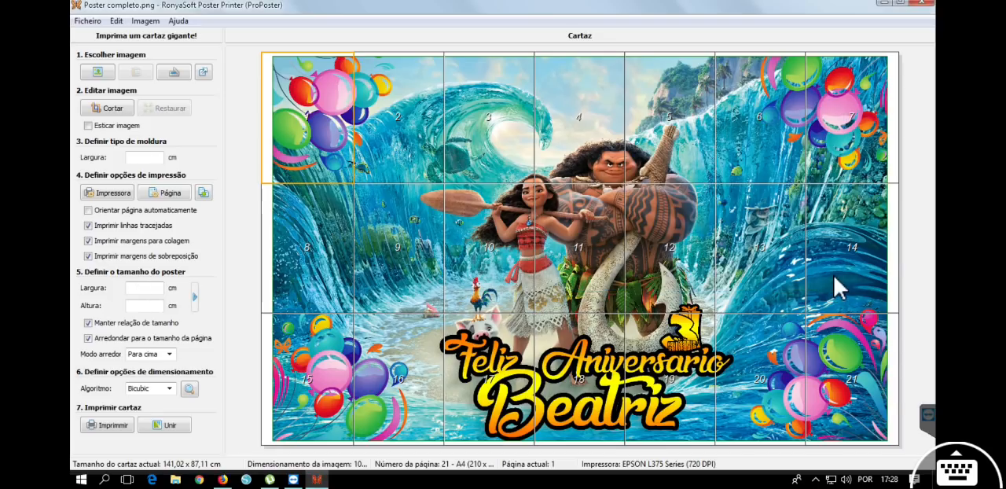
Change the poster's printer to Foxit Reader PDF Printer.
{"action": "left_click", "coordinate": [108, 193]}
{"action": "left_click", "coordinate": [541, 138]}
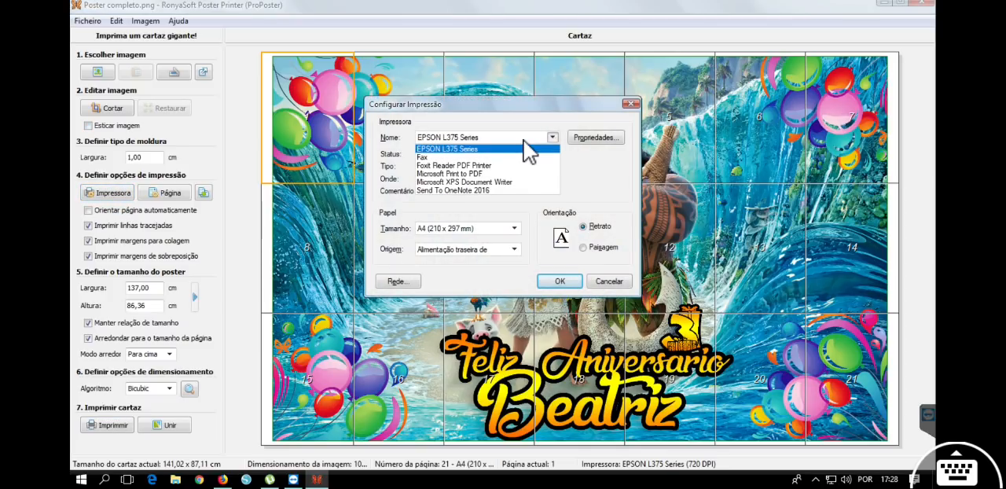
{"action": "left_click", "coordinate": [506, 164]}
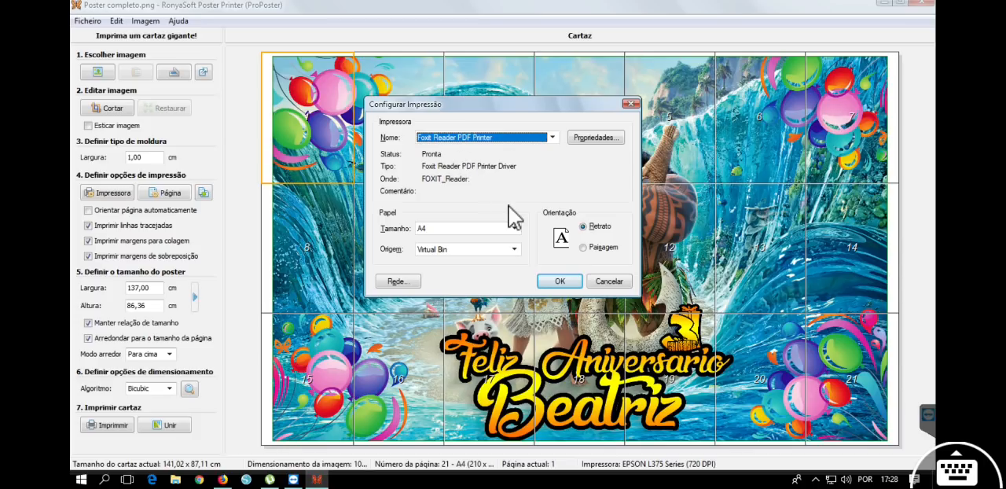
{"action": "left_click", "coordinate": [568, 281]}
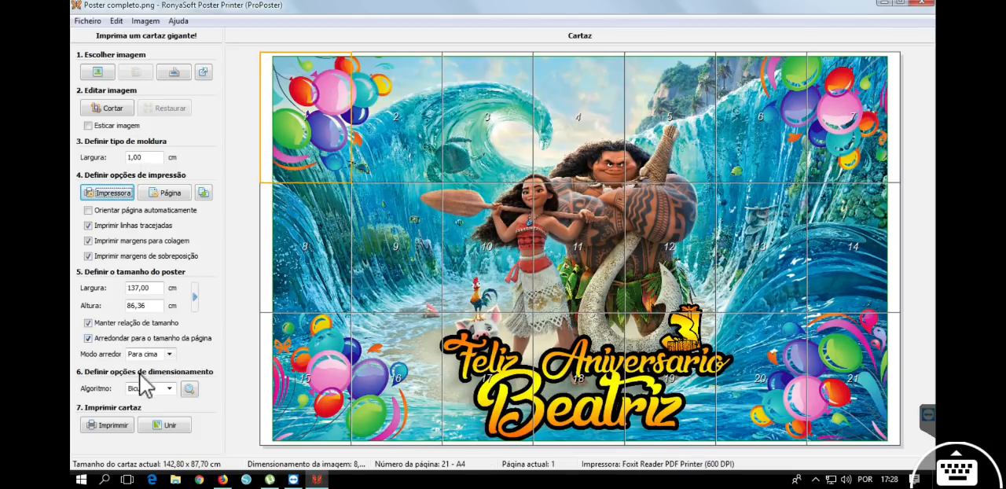
Start printing all poster pages to a PDF file named Poster1 in Área de Trabalho.
{"action": "left_click", "coordinate": [110, 425]}
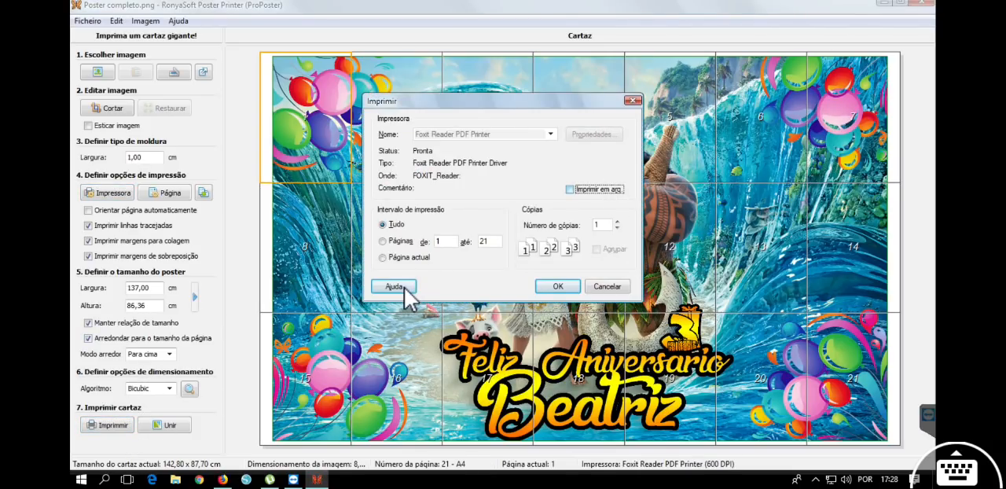
{"action": "left_click", "coordinate": [557, 287]}
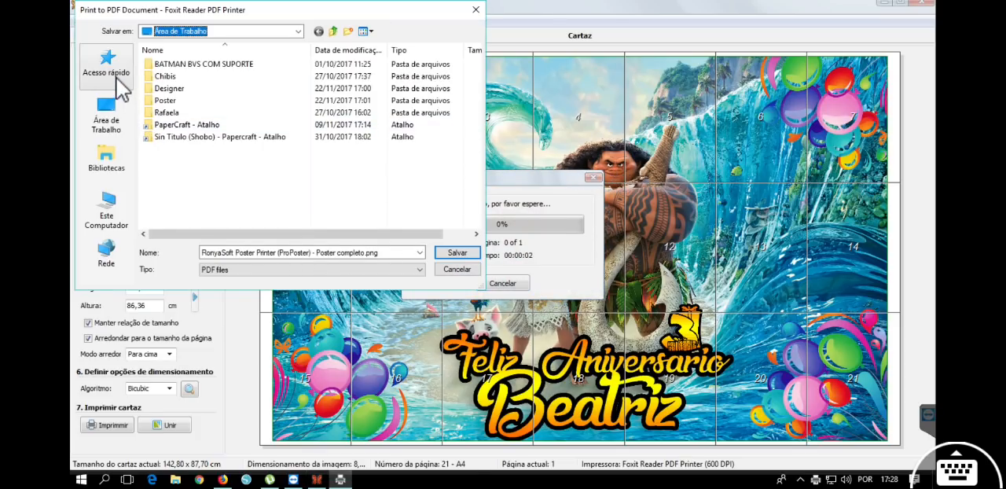
{"action": "left_click", "coordinate": [114, 132]}
{"action": "left_click", "coordinate": [324, 254]}
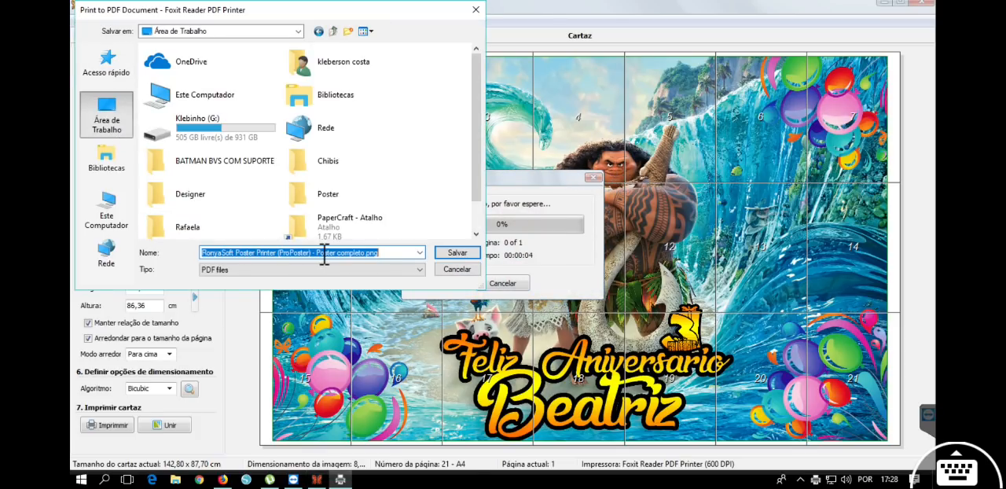
{"action": "type", "text": "Poster"}
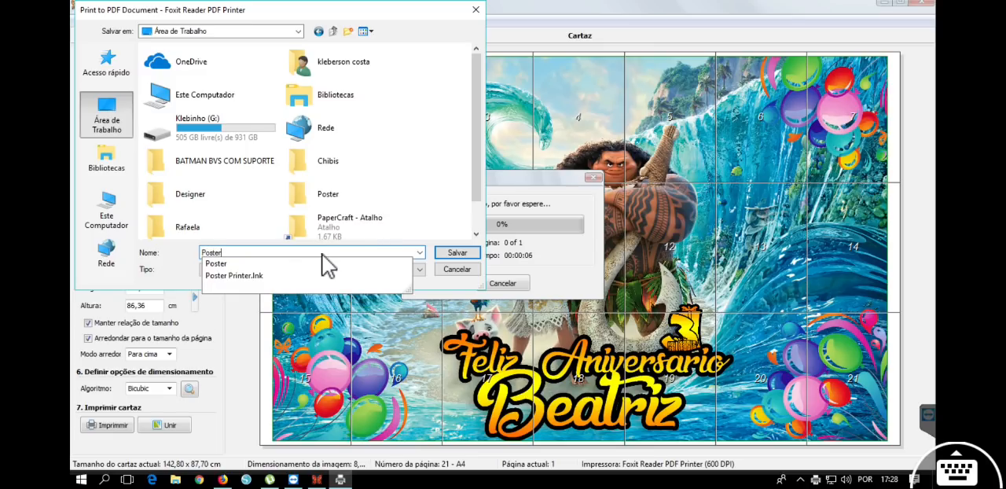
{"action": "type", "text": " 1"}
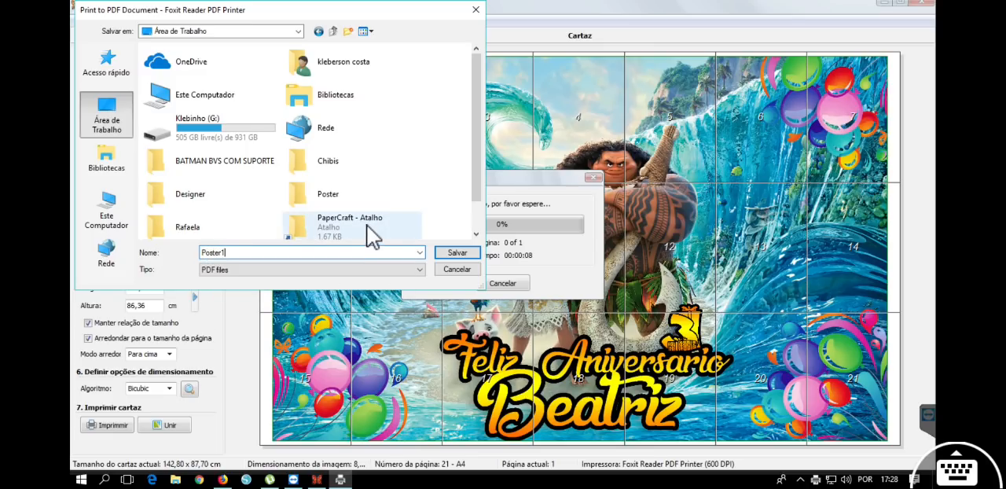
{"action": "left_click", "coordinate": [457, 253]}
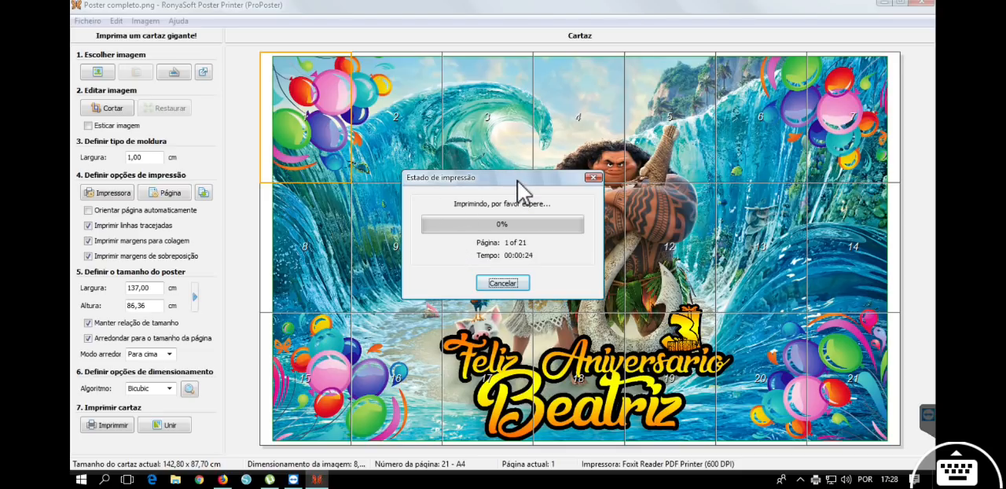
Cancel the running PDF print job.
{"action": "left_click_drag", "start_coordinate": [519, 185], "coordinate": [570, 166]}
{"action": "left_click", "coordinate": [560, 268]}
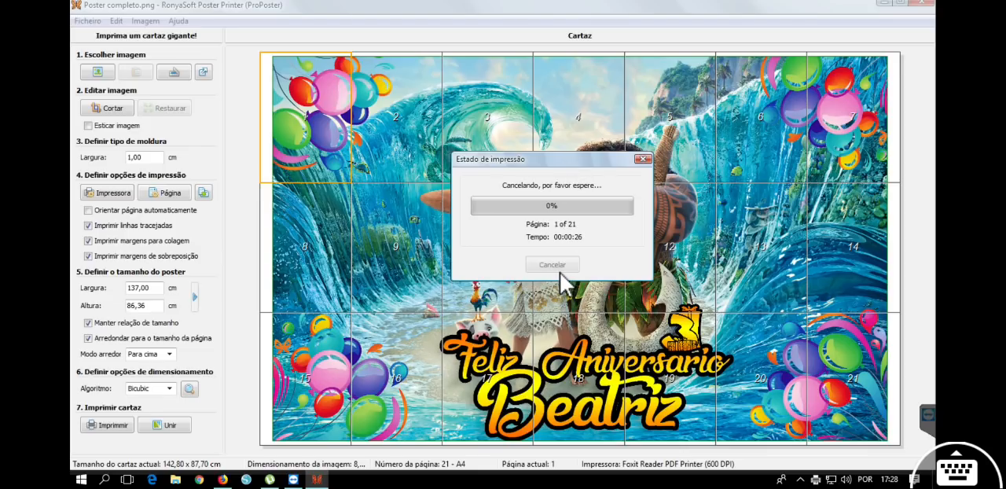
{"action": "left_click", "coordinate": [644, 159]}
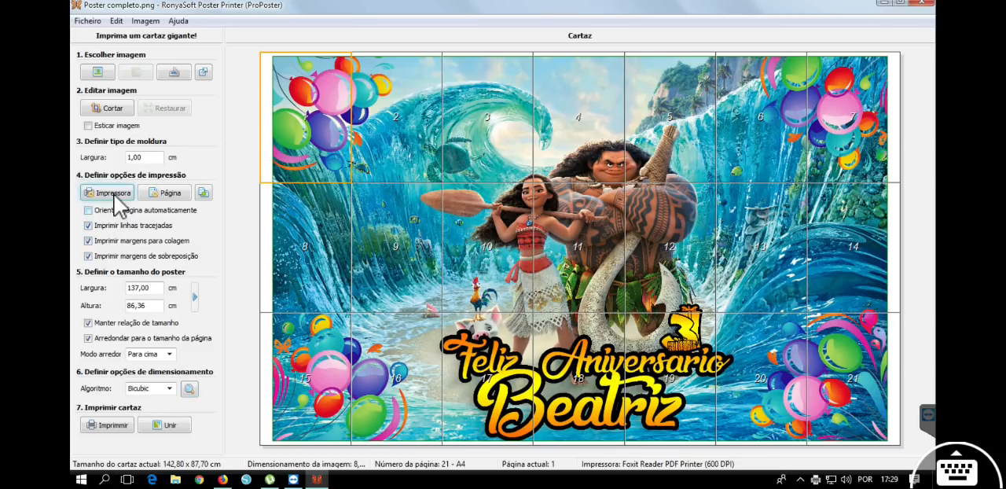
Print only pages 1 to 5 of the poster with the Foxit Reader PDF Printer.
{"action": "left_click", "coordinate": [108, 425]}
{"action": "left_click", "coordinate": [454, 241]}
{"action": "left_click", "coordinate": [492, 242]}
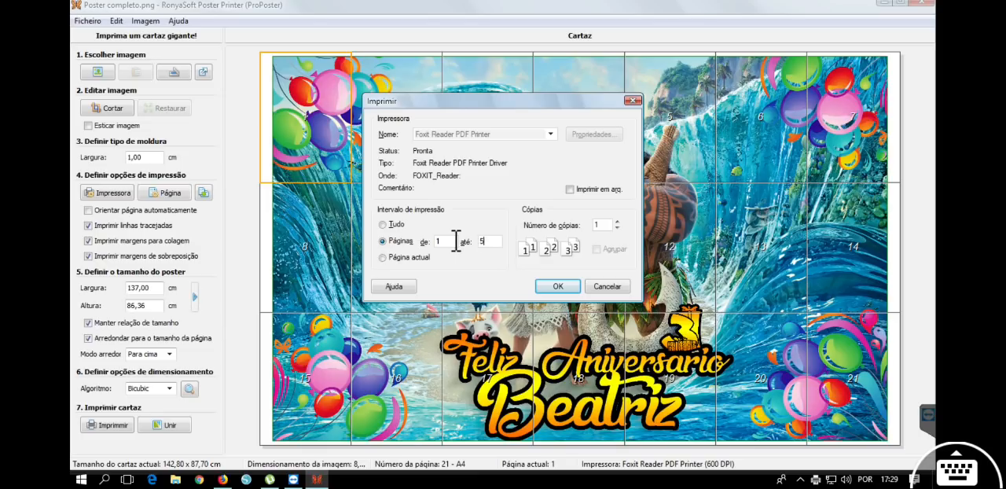
{"action": "left_click", "coordinate": [556, 287]}
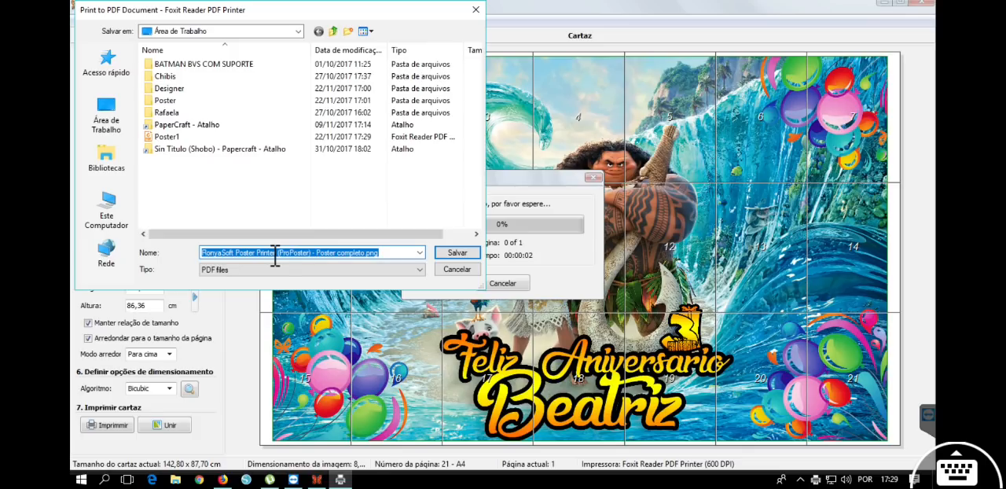
Save the printed pages as Poster1.pdf in Área de Trabalho, replacing the existing file.
{"action": "type", "text": "Poster1"}
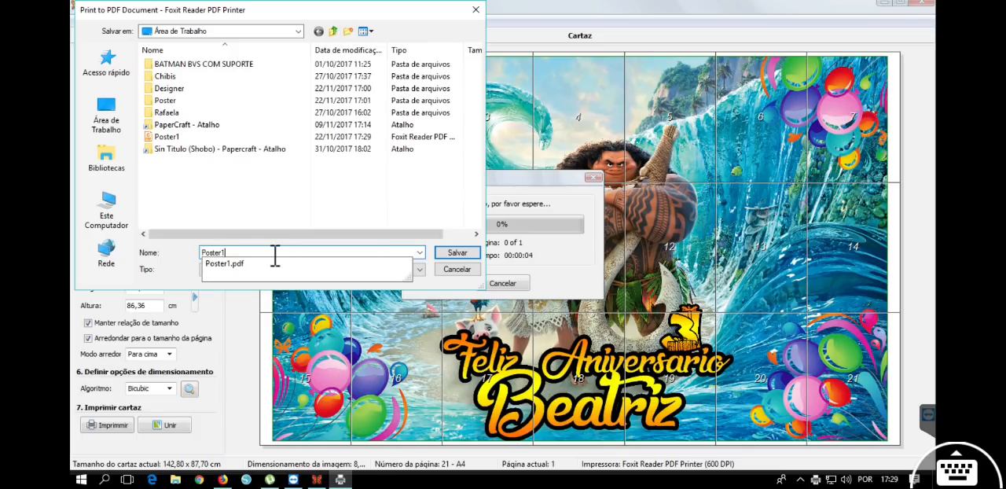
{"action": "left_click", "coordinate": [236, 264]}
{"action": "left_click", "coordinate": [453, 253]}
{"action": "left_click", "coordinate": [534, 242]}
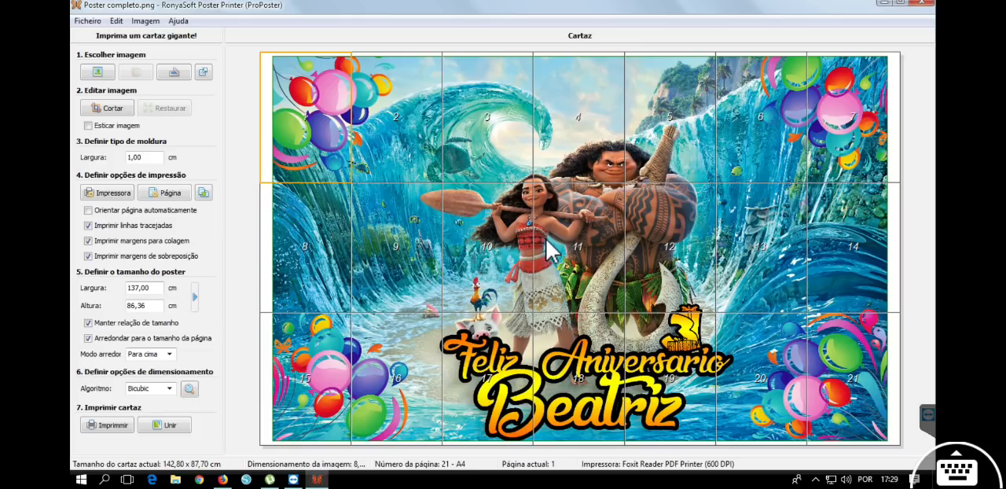
Open Poster1.pdf from the desktop and look through its pages at a reduced zoom of 33.76%.
{"action": "left_click", "coordinate": [887, 3]}
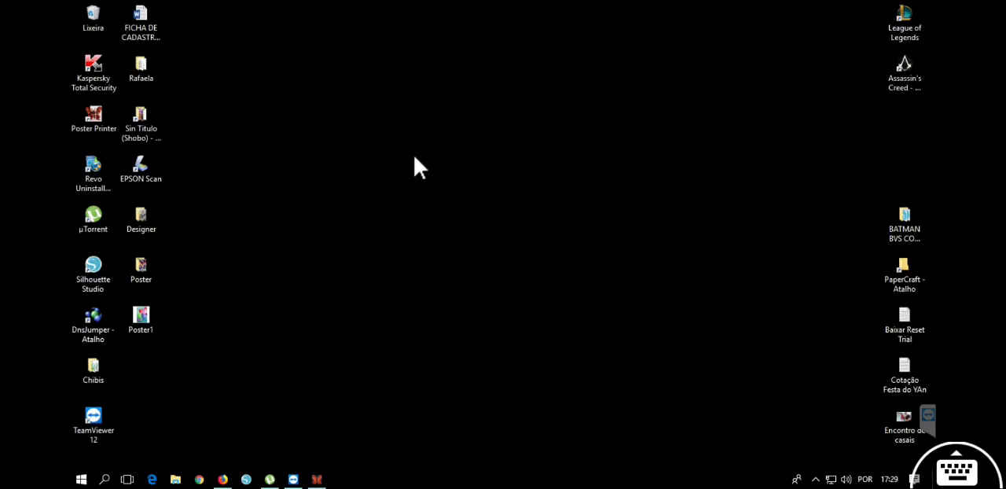
{"action": "double_click", "coordinate": [157, 331]}
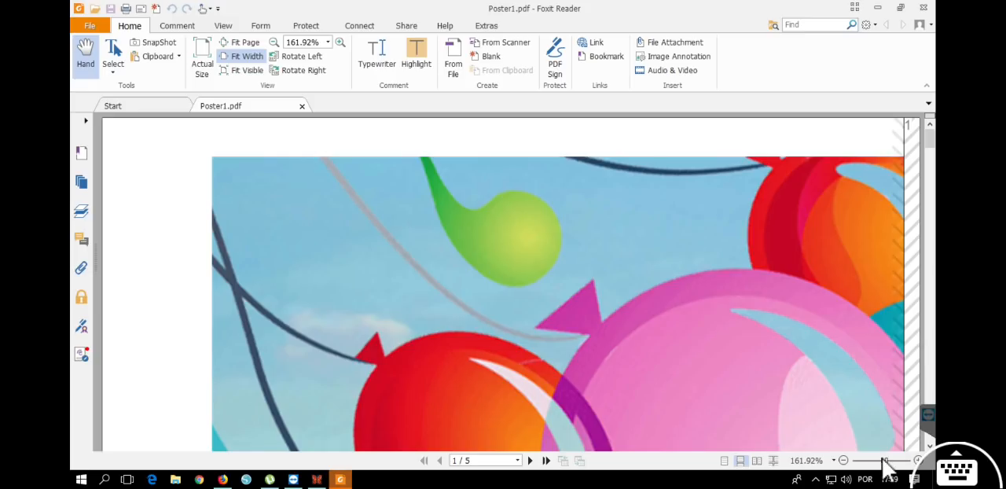
{"action": "left_click", "coordinate": [844, 460]}
{"action": "left_click", "coordinate": [844, 460]}
{"action": "left_click", "coordinate": [845, 460]}
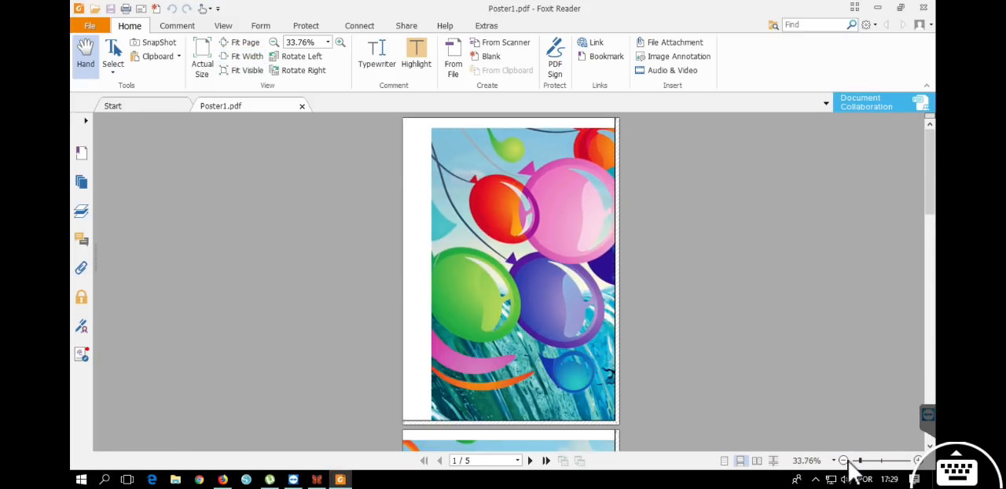
{"action": "left_click", "coordinate": [846, 460]}
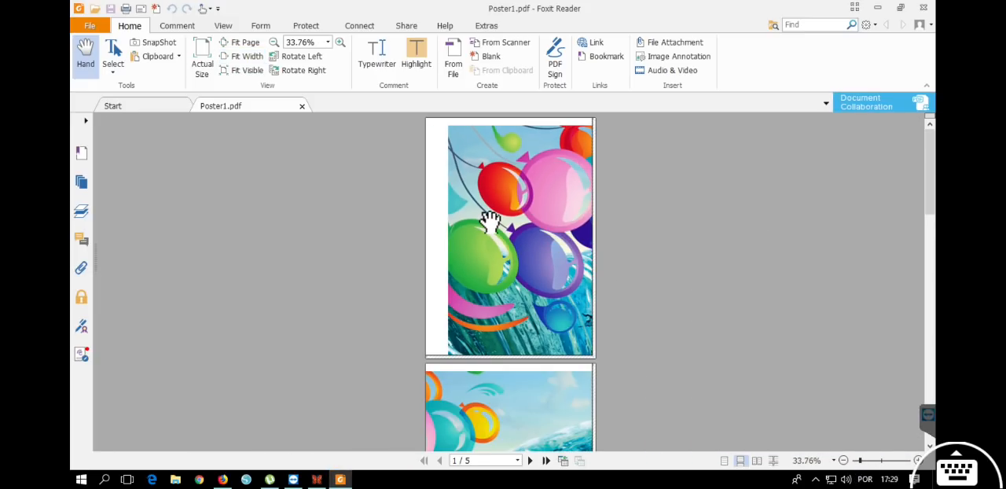
{"action": "scroll", "coordinate": [512, 236], "scroll_direction": "down", "scroll_amount": 10}
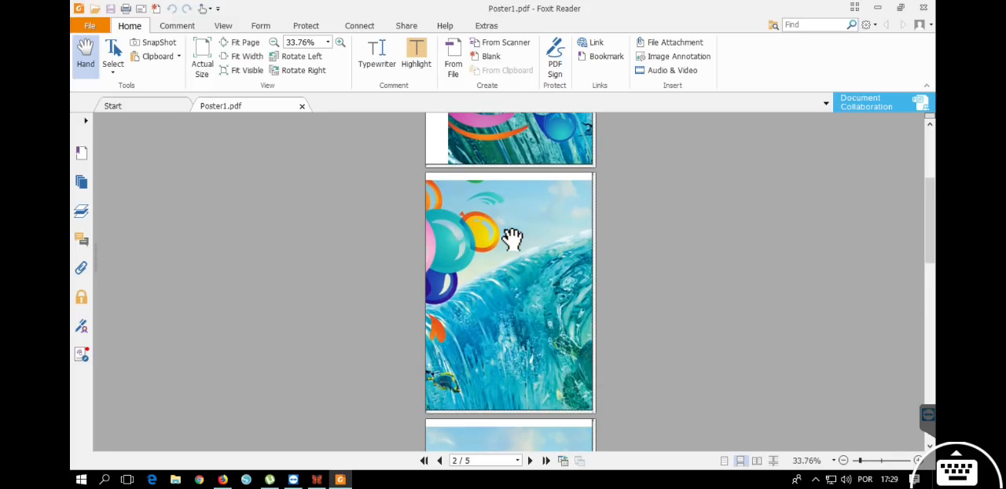
{"action": "scroll", "coordinate": [512, 238], "scroll_direction": "down", "scroll_amount": 10}
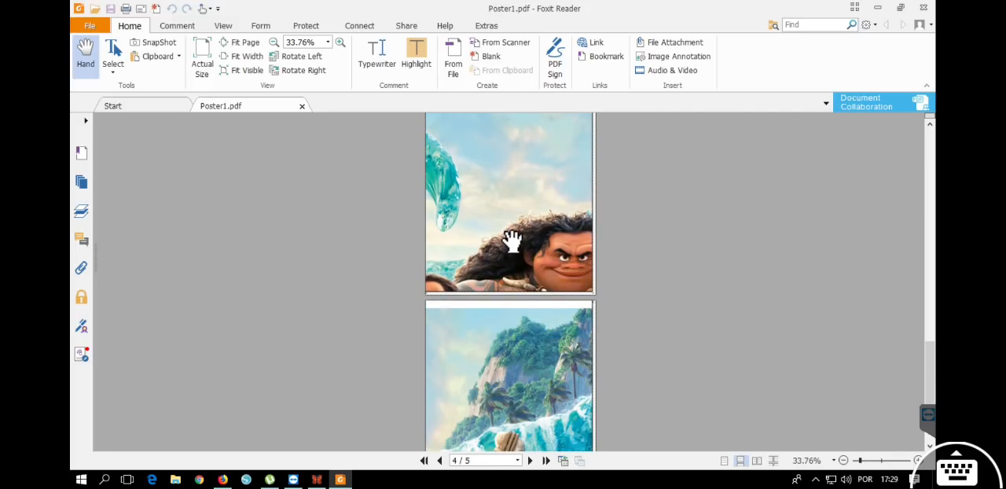
{"action": "scroll", "coordinate": [512, 240], "scroll_direction": "up", "scroll_amount": 20}
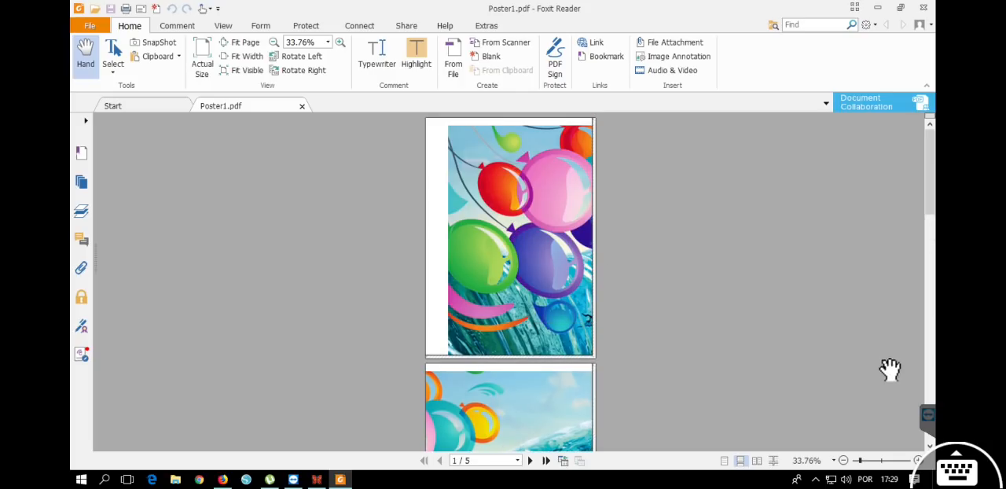
Enlarge page 1 to 195.20% to inspect the hatched gluing strip along its right edge.
{"action": "left_click", "coordinate": [918, 460]}
{"action": "left_click", "coordinate": [918, 460]}
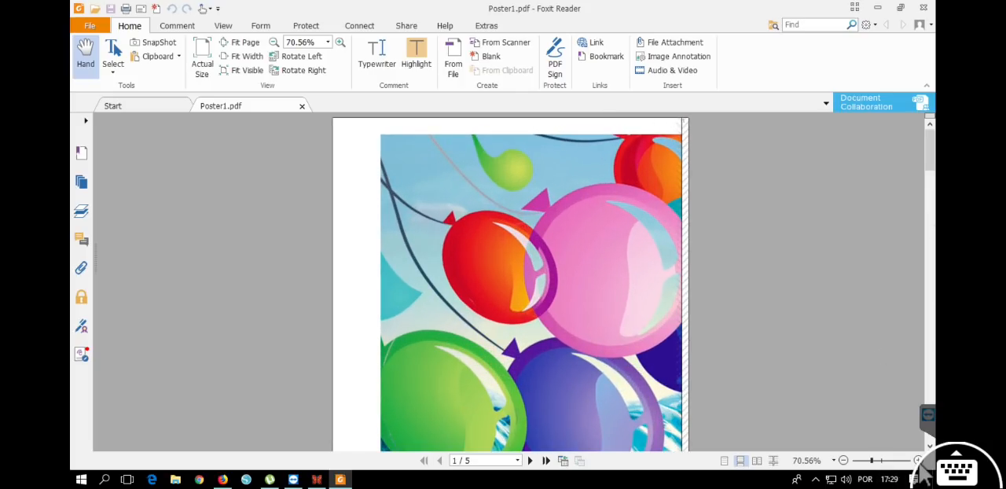
{"action": "left_click", "coordinate": [918, 461]}
{"action": "left_click", "coordinate": [919, 460]}
{"action": "left_click", "coordinate": [918, 461]}
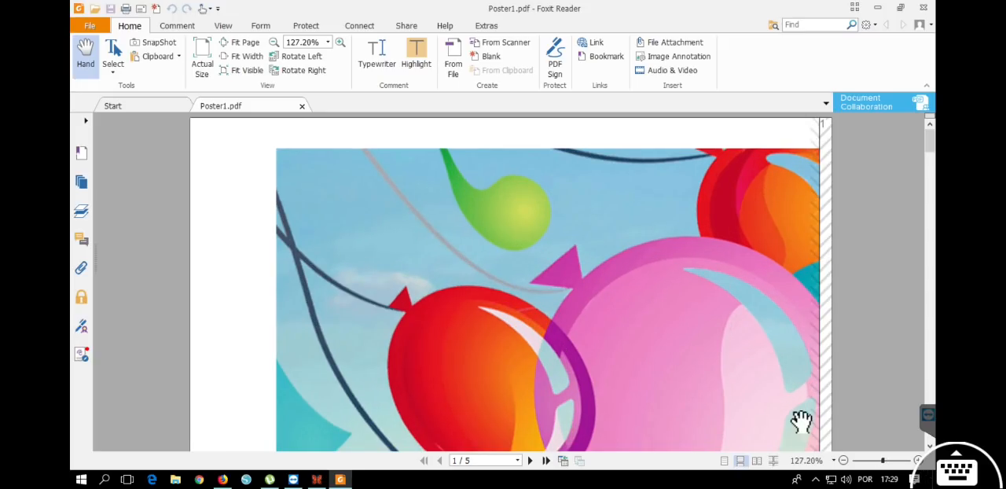
{"action": "scroll", "coordinate": [283, 280], "scroll_direction": "down", "scroll_amount": 5}
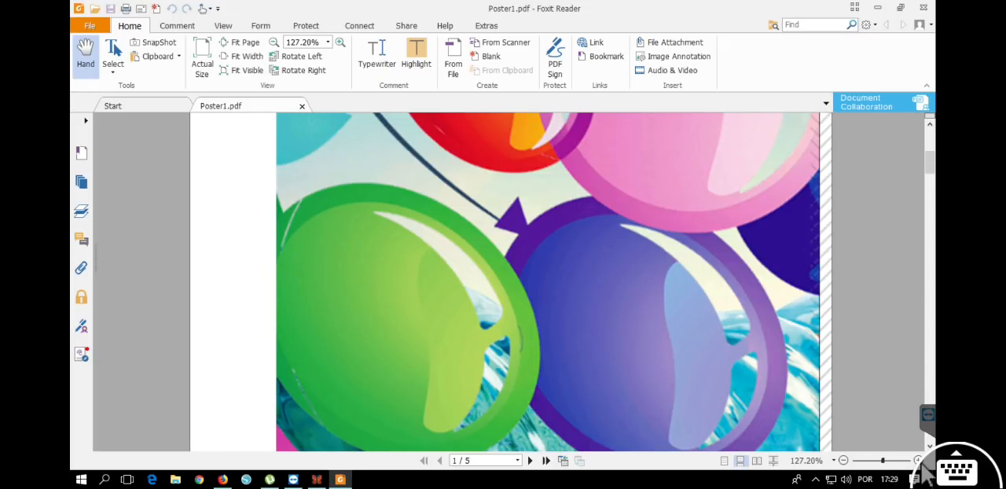
{"action": "left_click", "coordinate": [918, 461]}
{"action": "left_click", "coordinate": [918, 460]}
{"action": "left_click_drag", "start_coordinate": [705, 319], "coordinate": [326, 310]}
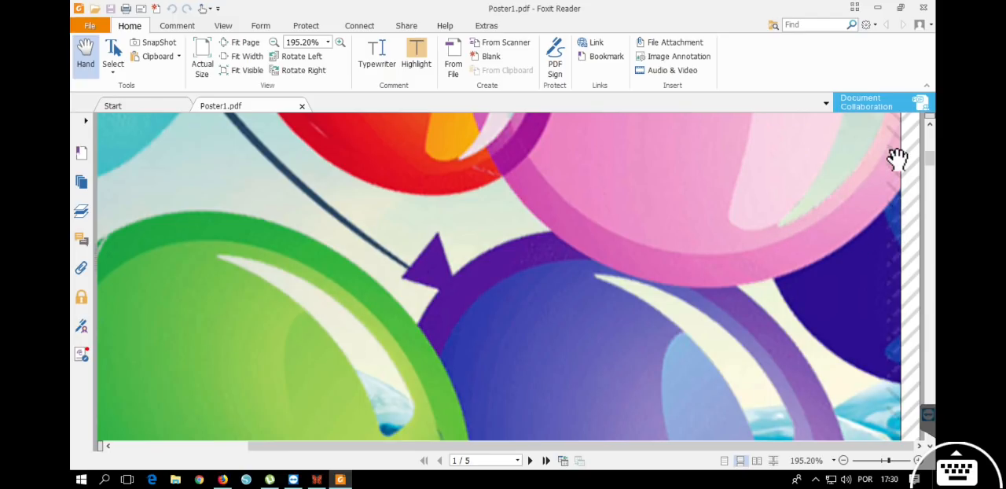
Follow the hatched gluing strip and overlap marks from page 1's top right corner down its right edge.
{"action": "left_click_drag", "start_coordinate": [914, 153], "coordinate": [917, 383]}
{"action": "left_click_drag", "start_coordinate": [905, 233], "coordinate": [879, 406]}
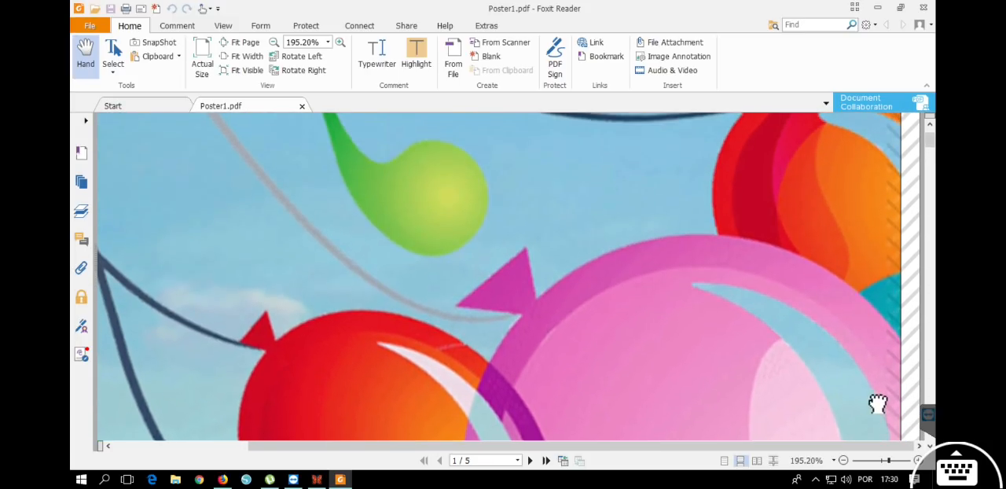
{"action": "left_click_drag", "start_coordinate": [899, 200], "coordinate": [888, 378]}
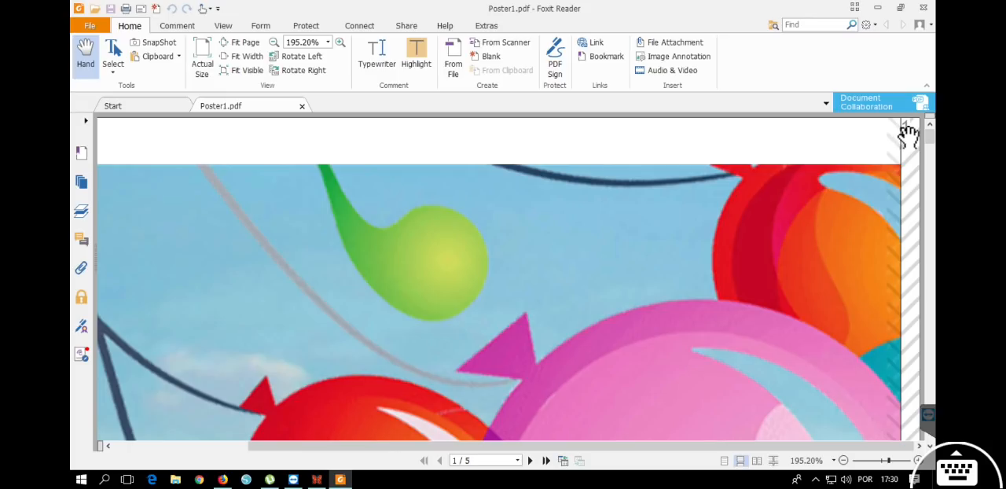
{"action": "left_click_drag", "start_coordinate": [910, 239], "coordinate": [896, 94]}
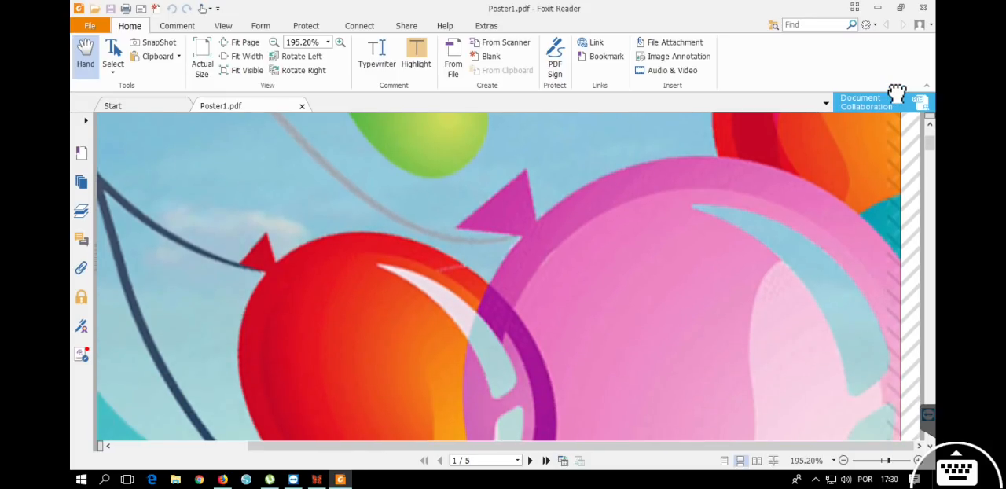
{"action": "left_click_drag", "start_coordinate": [910, 225], "coordinate": [910, 159]}
{"action": "left_click_drag", "start_coordinate": [910, 228], "coordinate": [912, 160]}
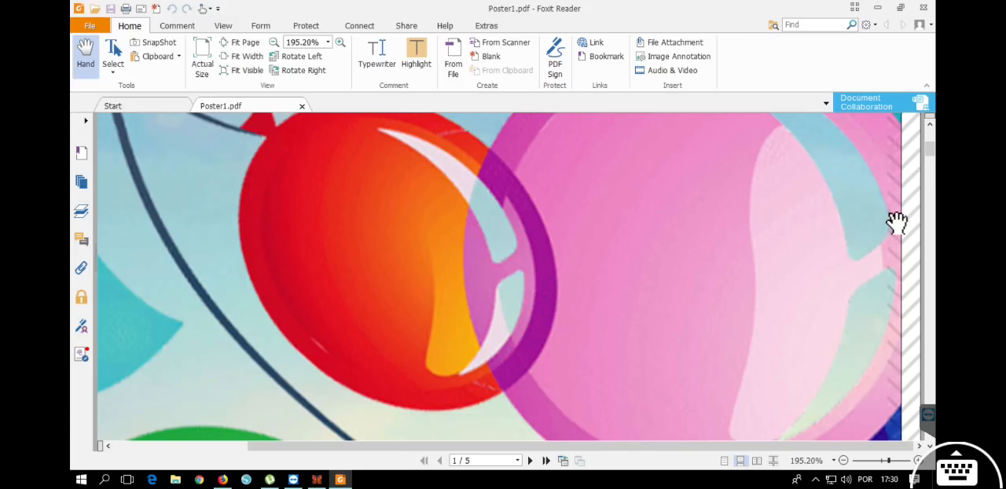
{"action": "left_click_drag", "start_coordinate": [890, 311], "coordinate": [878, 150]}
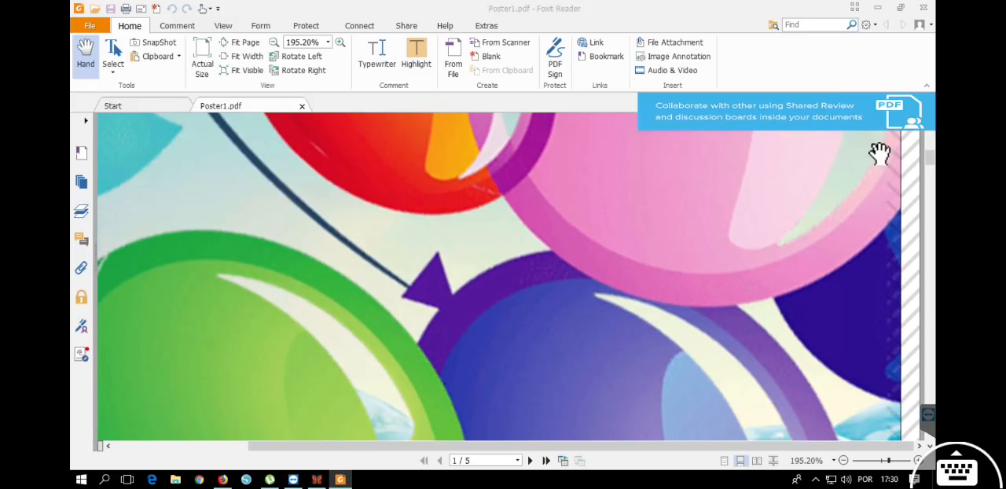
{"action": "left_click_drag", "start_coordinate": [887, 276], "coordinate": [880, 200]}
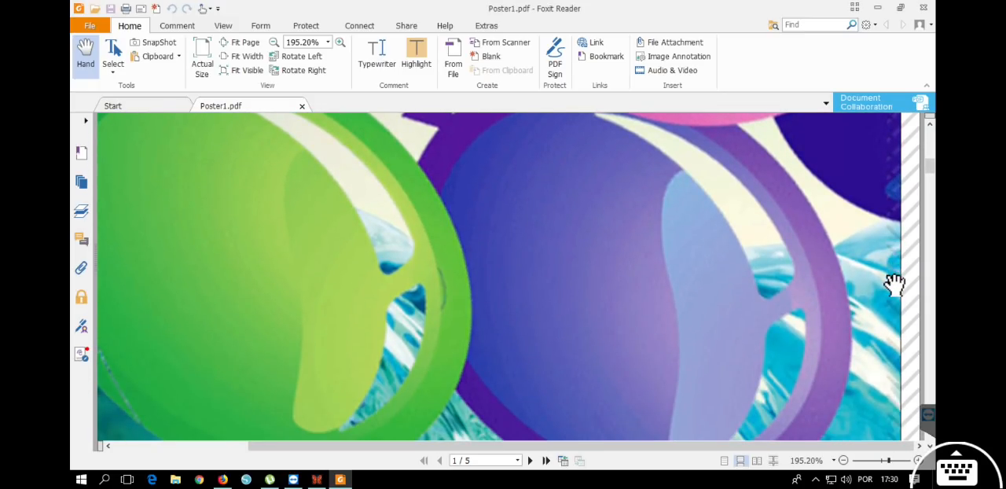
{"action": "left_click_drag", "start_coordinate": [895, 285], "coordinate": [885, 180]}
{"action": "left_click_drag", "start_coordinate": [896, 278], "coordinate": [895, 144]}
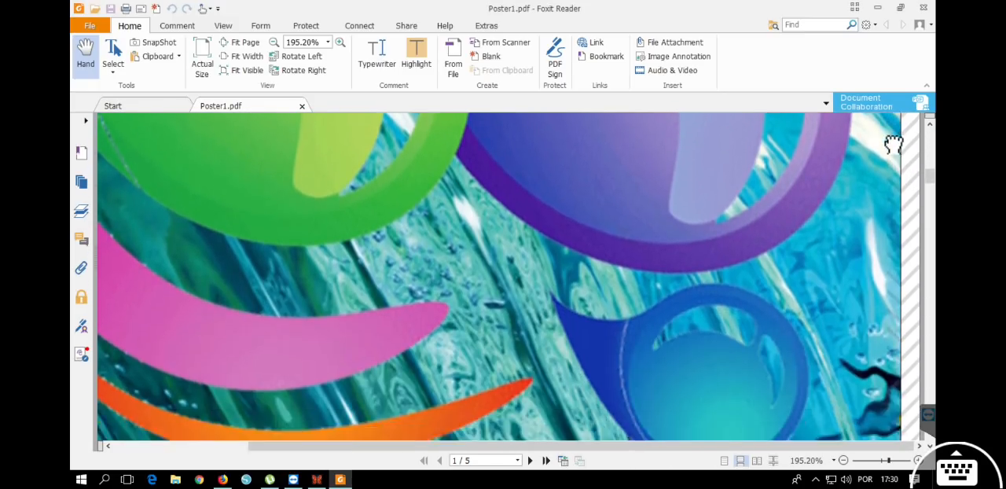
At 127.20% zoom, examine the gluing strip at the bottom of page 1 and the upper and left edges of page 2.
{"action": "left_click", "coordinate": [844, 460]}
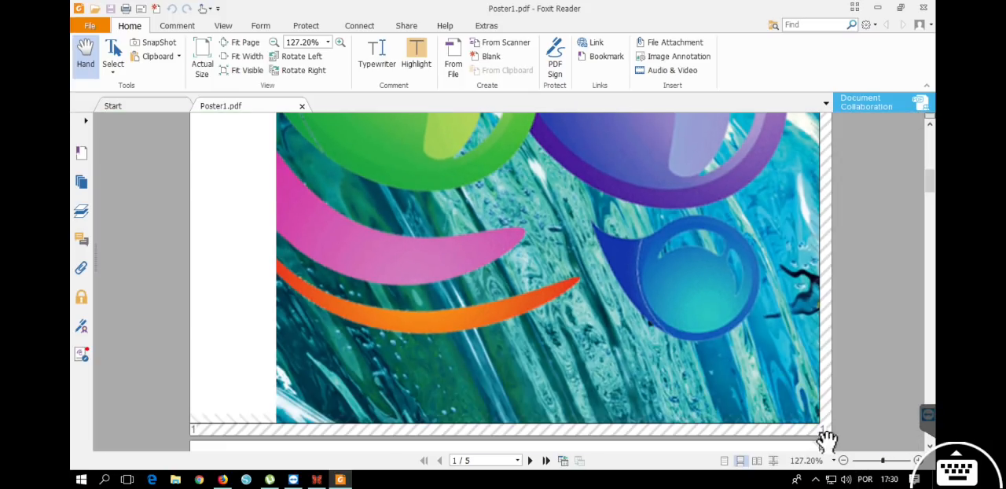
{"action": "scroll", "coordinate": [936, 195], "scroll_direction": "down", "scroll_amount": 3}
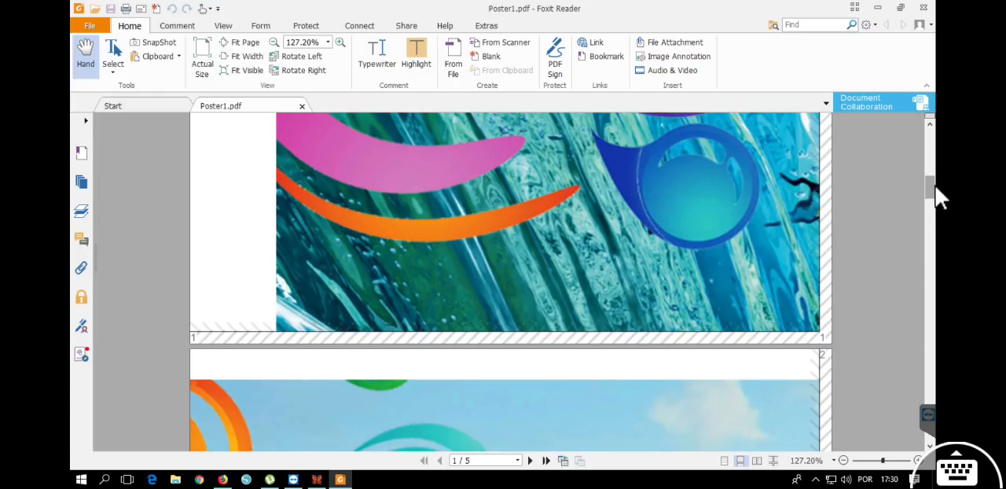
{"action": "scroll", "coordinate": [937, 197], "scroll_direction": "down", "scroll_amount": 4}
{"action": "left_click_drag", "start_coordinate": [936, 203], "coordinate": [934, 256]}
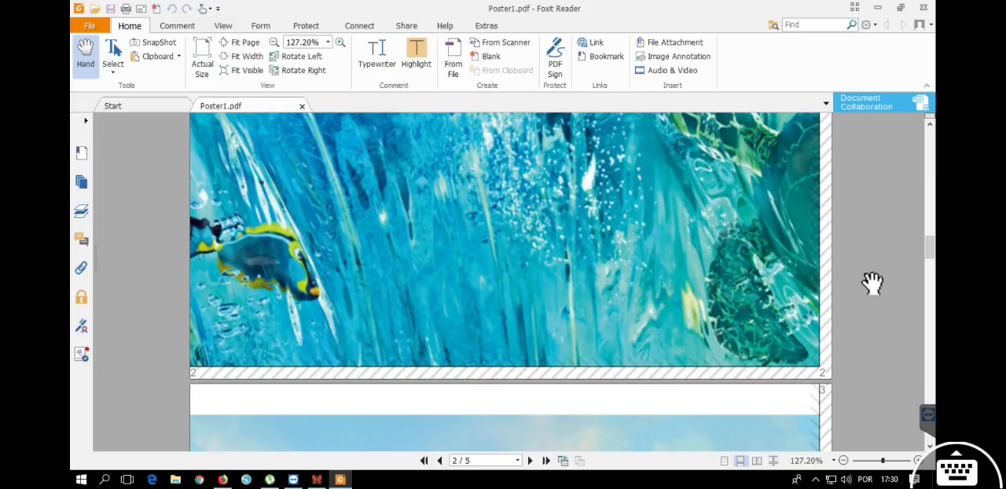
{"action": "scroll", "coordinate": [860, 356], "scroll_direction": "up", "scroll_amount": 15}
{"action": "scroll", "coordinate": [861, 357], "scroll_direction": "up", "scroll_amount": 2}
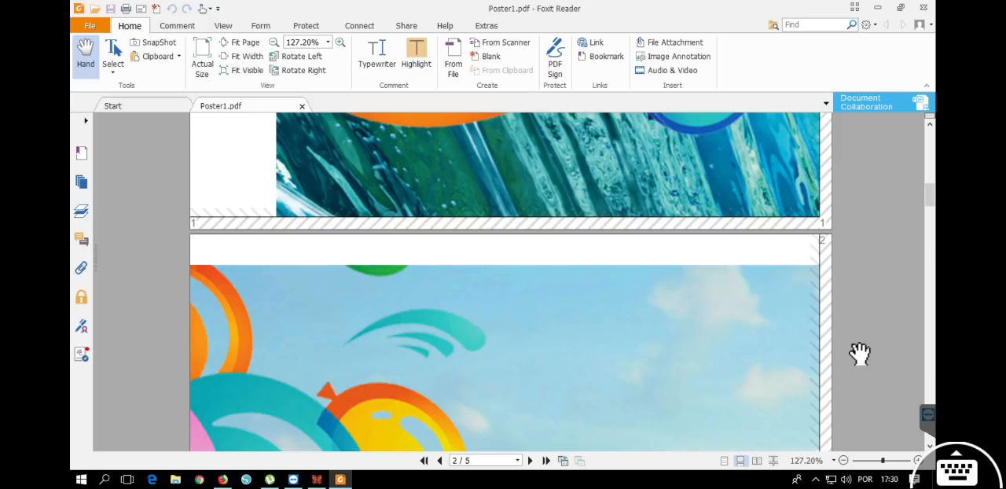
{"action": "scroll", "coordinate": [860, 355], "scroll_direction": "down", "scroll_amount": 4}
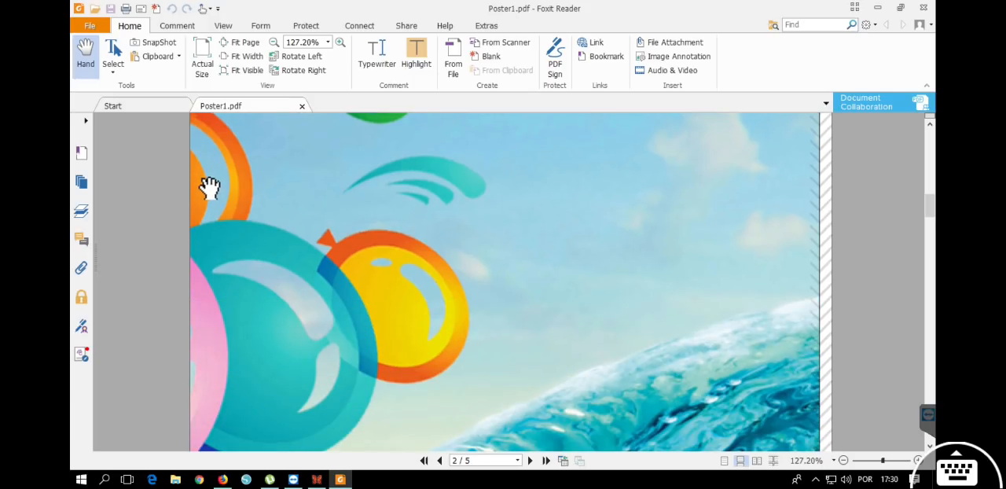
{"action": "scroll", "coordinate": [209, 196], "scroll_direction": "up", "scroll_amount": 5}
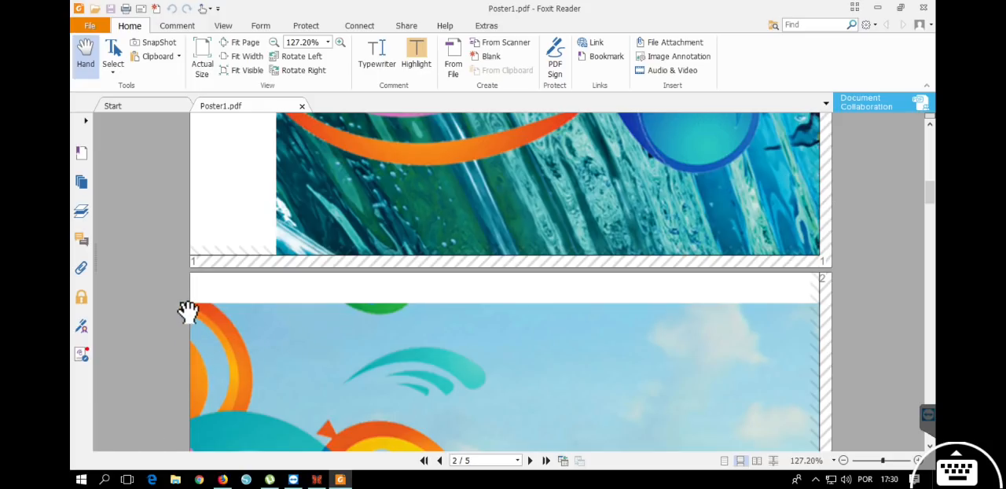
{"action": "scroll", "coordinate": [202, 340], "scroll_direction": "down", "scroll_amount": 5}
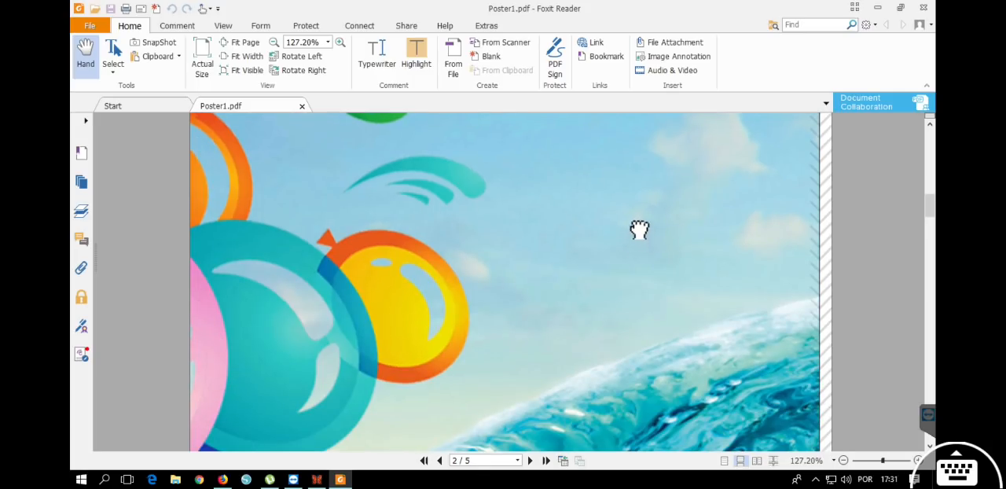
Compare the balloons at page 1's right edge with their continuation at page 2's left edge.
{"action": "scroll", "coordinate": [722, 229], "scroll_direction": "up", "scroll_amount": 5}
{"action": "scroll", "coordinate": [722, 229], "scroll_direction": "up", "scroll_amount": 15}
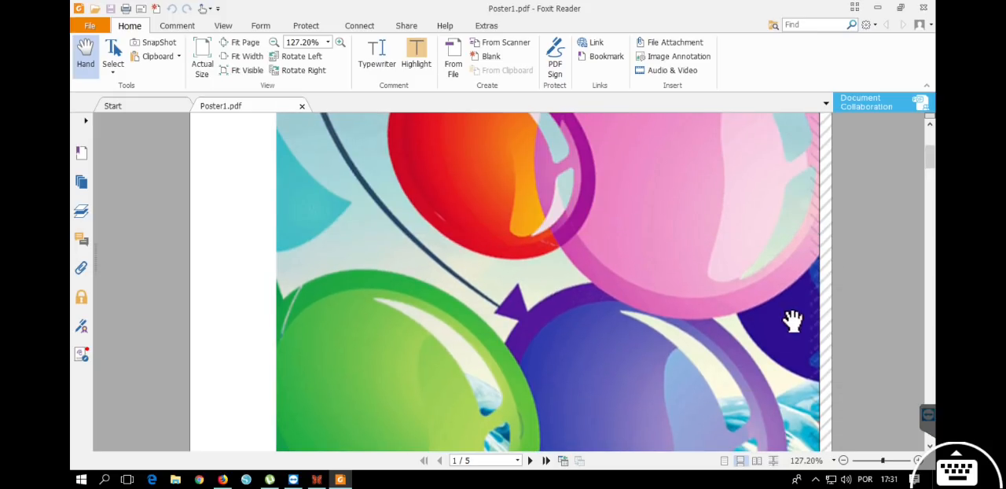
{"action": "scroll", "coordinate": [822, 189], "scroll_direction": "up", "scroll_amount": 2}
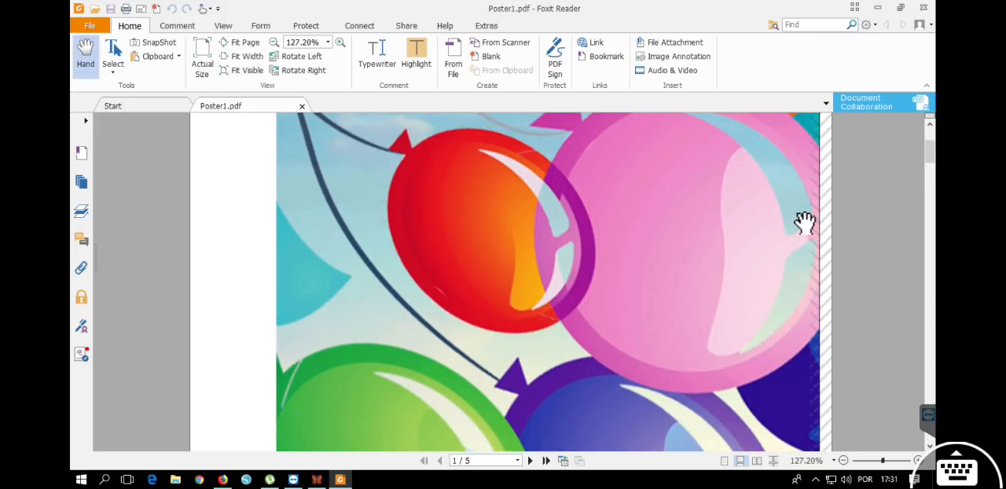
{"action": "scroll", "coordinate": [786, 204], "scroll_direction": "down", "scroll_amount": 6}
{"action": "scroll", "coordinate": [653, 106], "scroll_direction": "down", "scroll_amount": 10}
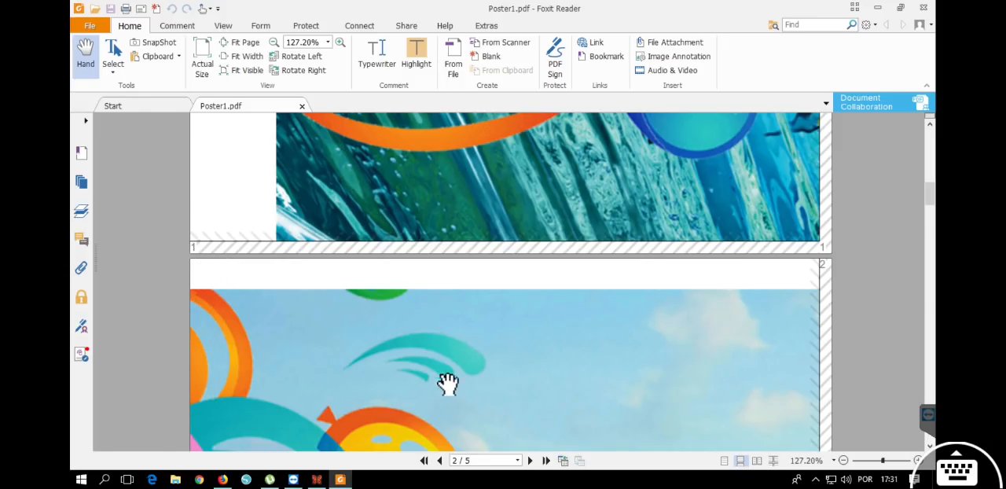
{"action": "scroll", "coordinate": [684, 206], "scroll_direction": "up", "scroll_amount": 10}
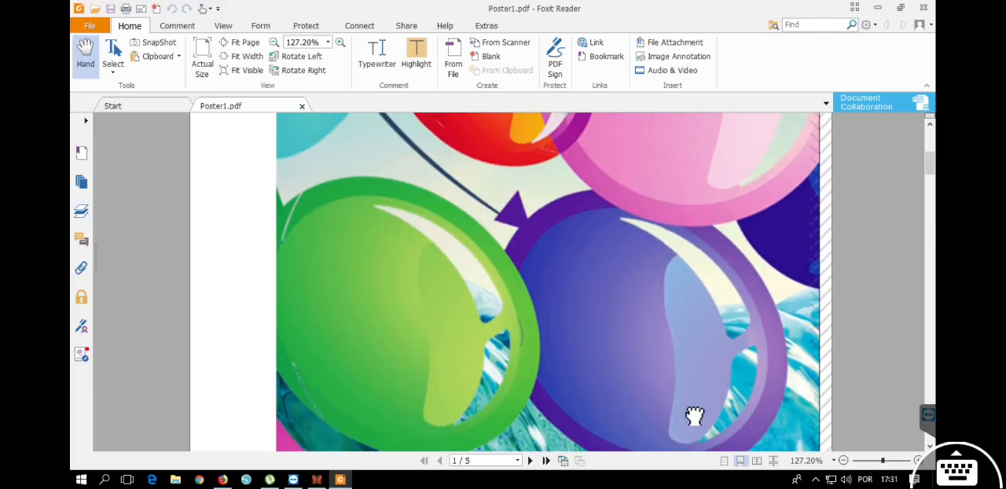
Return to 195.20% zoom and examine the diagonal overlap marks printed over the balloons at page 1's right edge.
{"action": "left_click", "coordinate": [918, 461]}
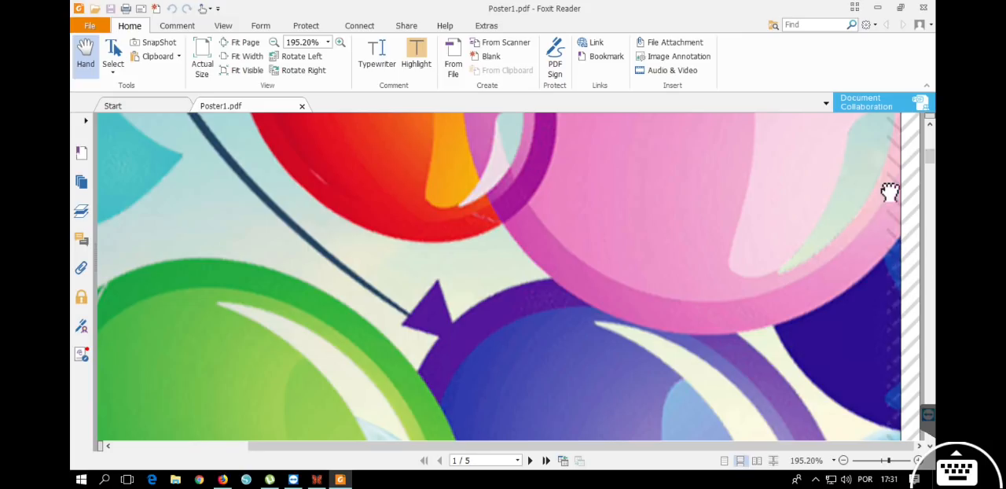
{"action": "scroll", "coordinate": [876, 149], "scroll_direction": "down", "scroll_amount": 2}
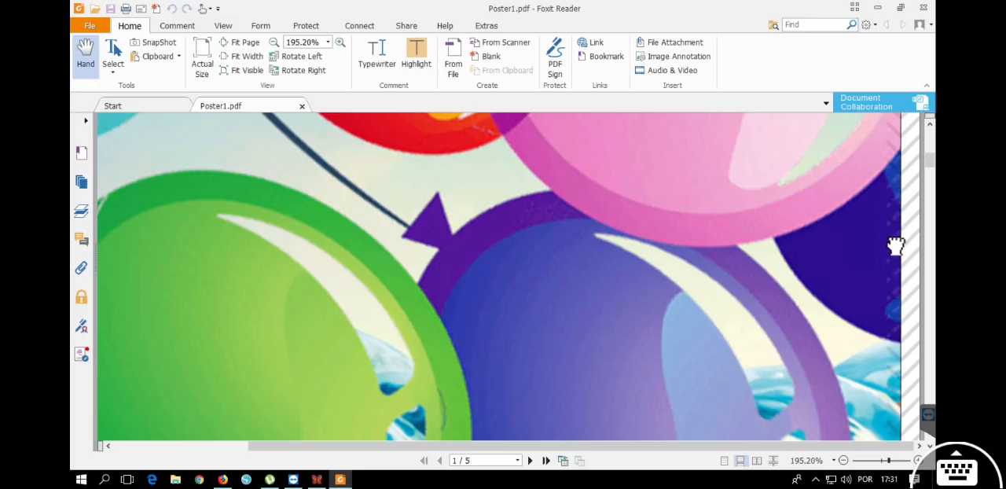
{"action": "scroll", "coordinate": [894, 240], "scroll_direction": "down", "scroll_amount": 2}
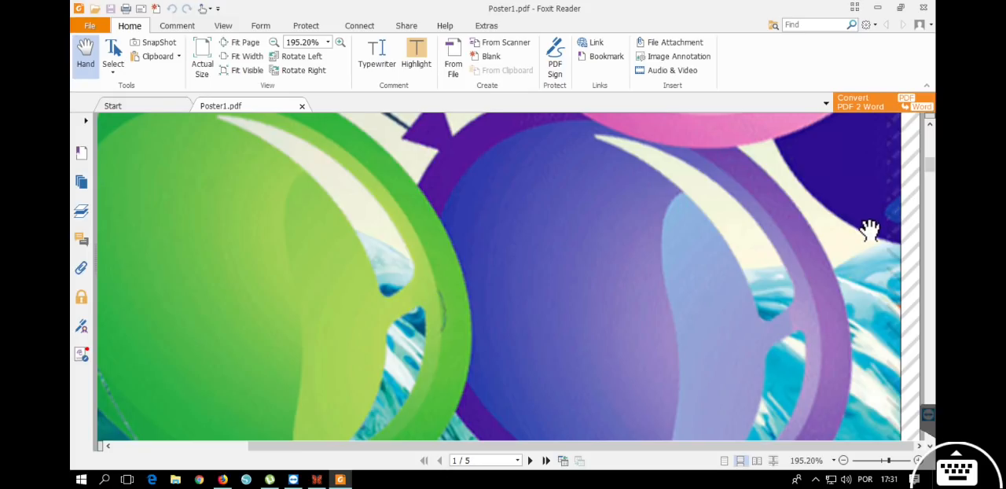
{"action": "scroll", "coordinate": [871, 231], "scroll_direction": "down", "scroll_amount": 3}
{"action": "scroll", "coordinate": [871, 231], "scroll_direction": "up", "scroll_amount": 5}
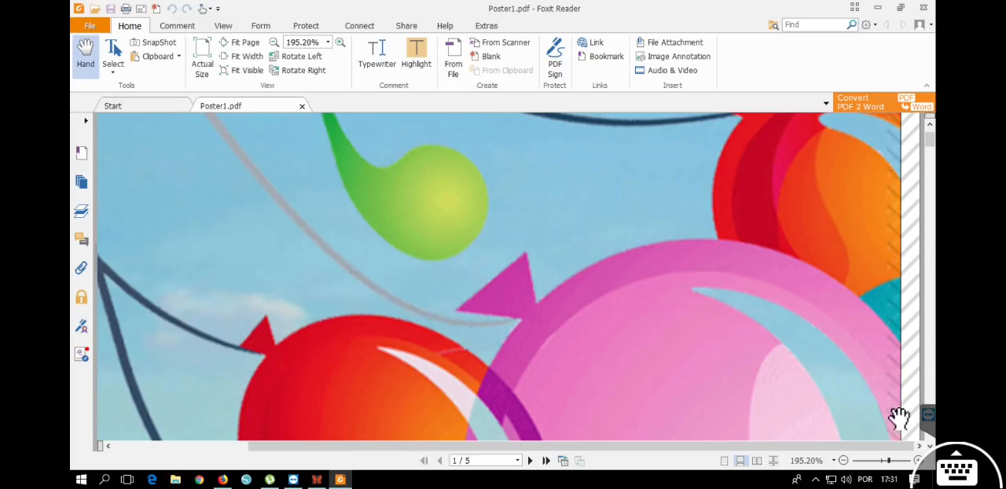
Magnify page 1 to 740% and inspect the overlap marks beside the orange balloon at its right edge.
{"action": "left_click", "coordinate": [918, 461]}
{"action": "left_click", "coordinate": [919, 461]}
{"action": "left_click_drag", "start_coordinate": [881, 319], "coordinate": [368, 356]}
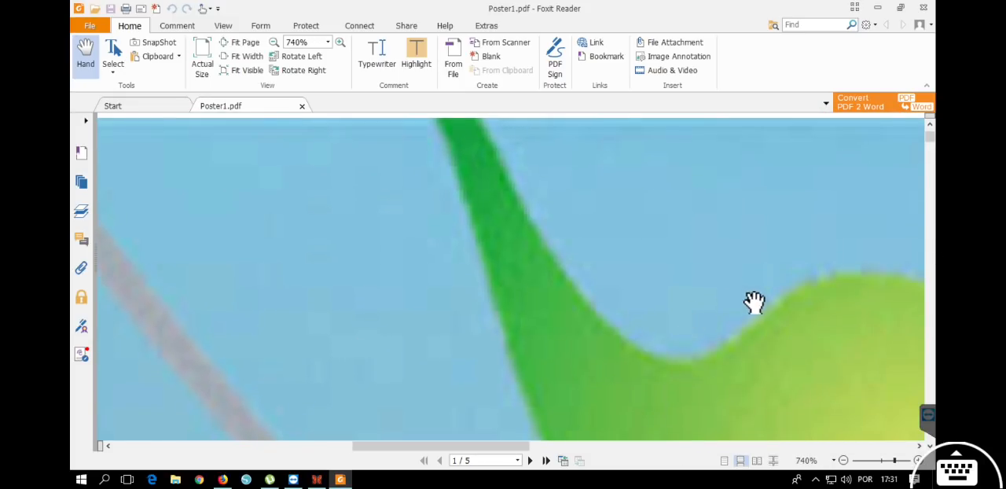
{"action": "left_click_drag", "start_coordinate": [755, 301], "coordinate": [355, 232]}
{"action": "left_click_drag", "start_coordinate": [842, 258], "coordinate": [275, 254]}
{"action": "left_click_drag", "start_coordinate": [652, 285], "coordinate": [74, 247]}
{"action": "left_click_drag", "start_coordinate": [663, 243], "coordinate": [433, 202]}
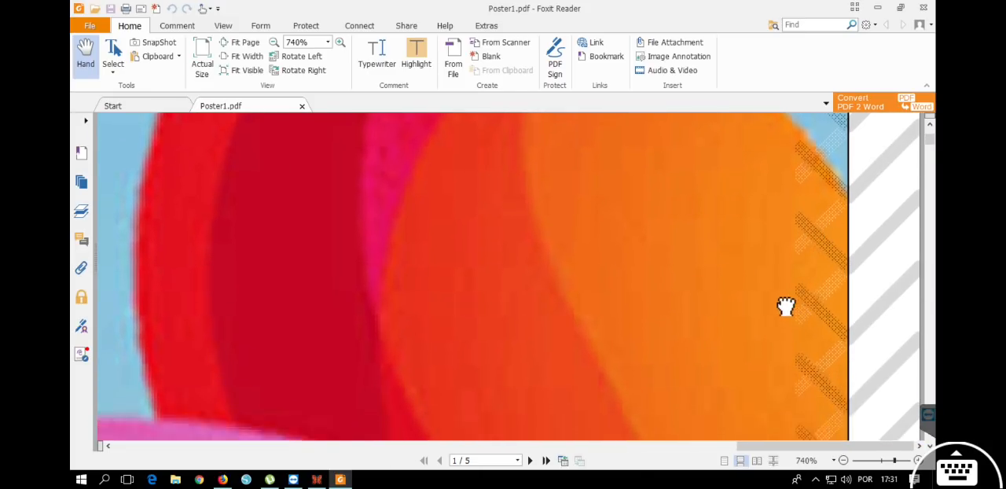
Follow the overlap marks down page 1's right edge from the orange to the teal balloon, ending at 98.16% zoom.
{"action": "left_click_drag", "start_coordinate": [786, 312], "coordinate": [775, 214]}
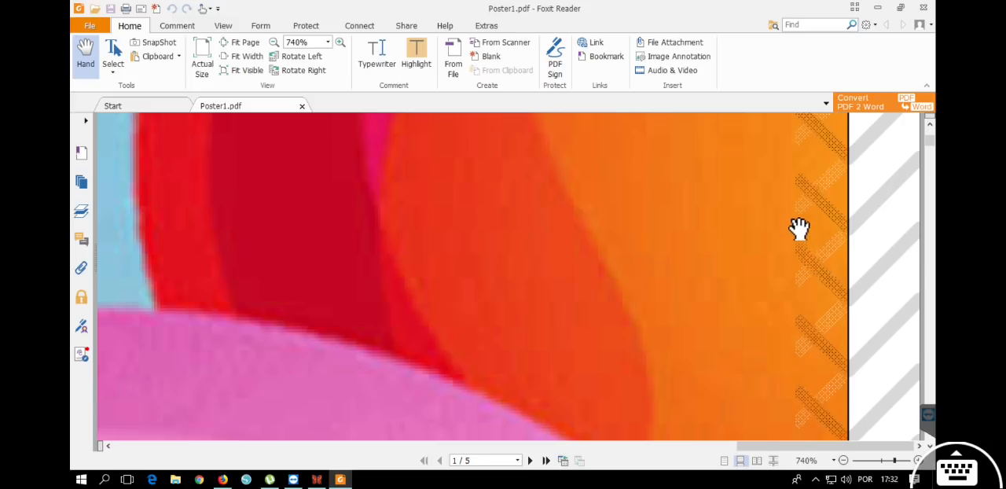
{"action": "left_click_drag", "start_coordinate": [806, 371], "coordinate": [781, 149]}
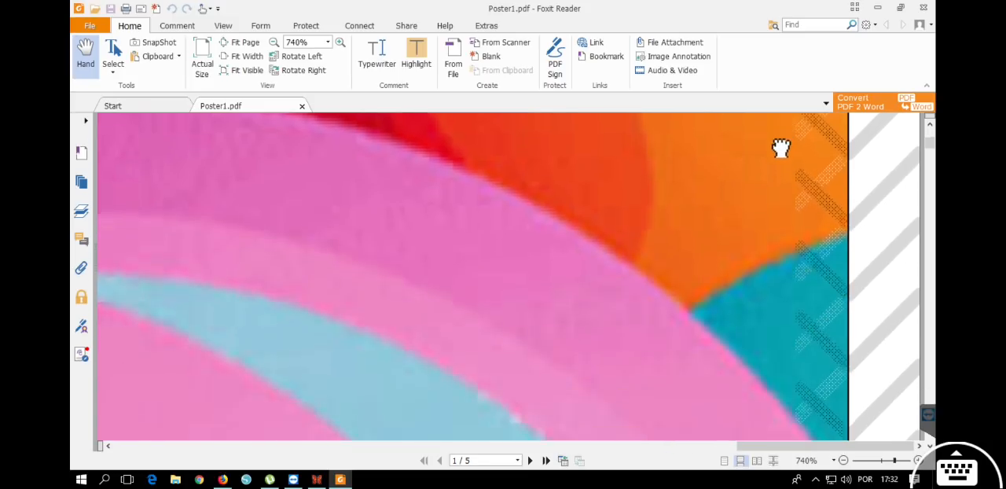
{"action": "left_click", "coordinate": [844, 460]}
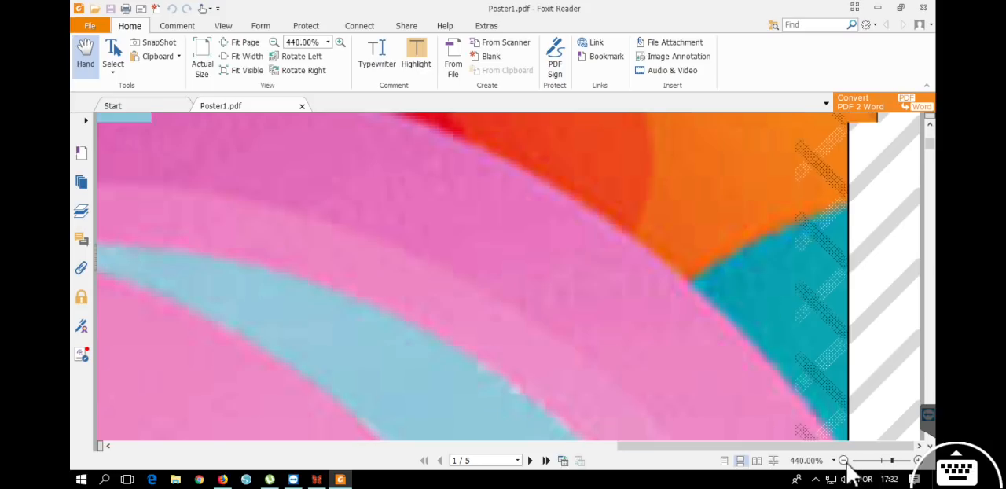
{"action": "left_click", "coordinate": [844, 461]}
{"action": "left_click", "coordinate": [845, 461]}
{"action": "left_click", "coordinate": [844, 461]}
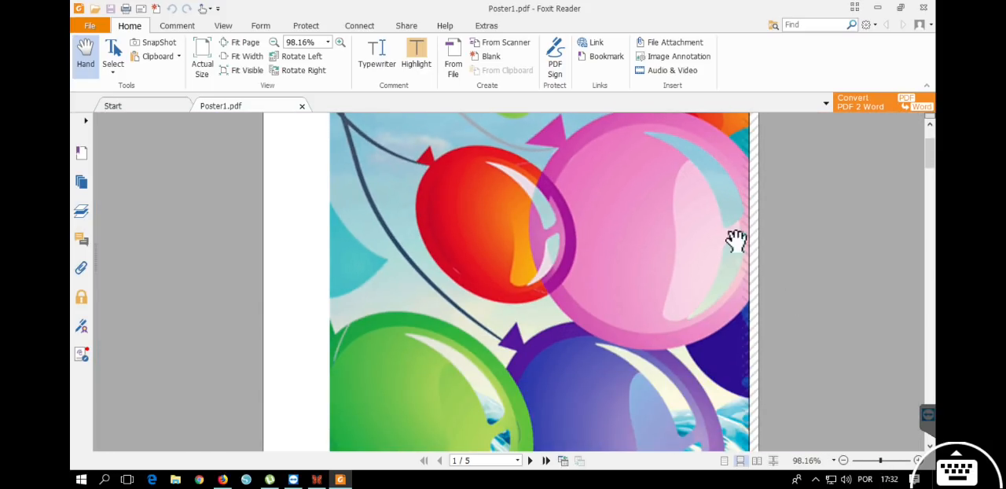
Review pages 2 and 3 and magnify the gluing strip between pages 3 and 4 to 161.20%.
{"action": "scroll", "coordinate": [561, 337], "scroll_direction": "down", "scroll_amount": 10}
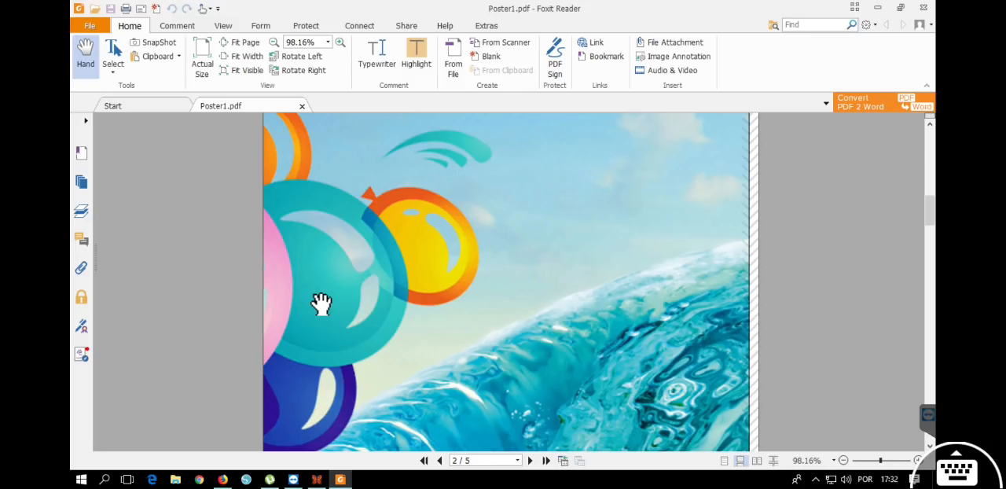
{"action": "scroll", "coordinate": [382, 324], "scroll_direction": "down", "scroll_amount": 8}
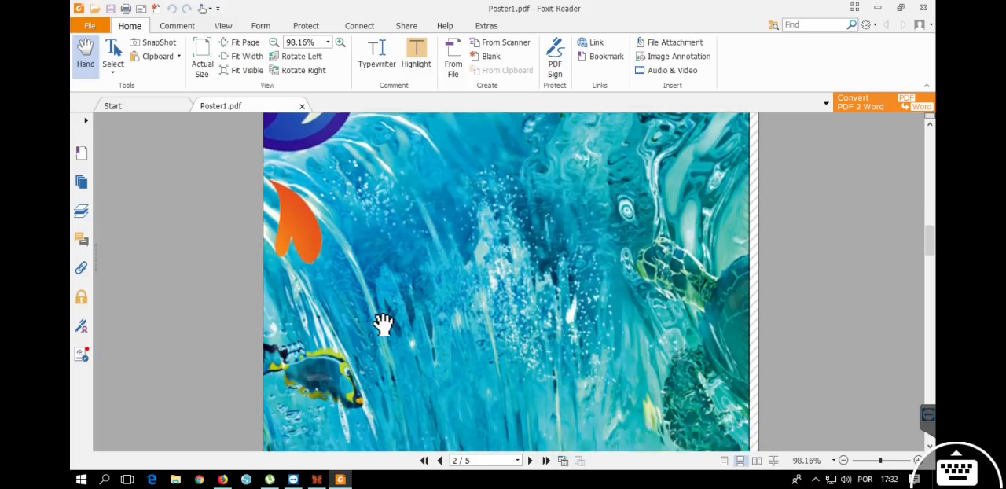
{"action": "scroll", "coordinate": [383, 324], "scroll_direction": "down", "scroll_amount": 10}
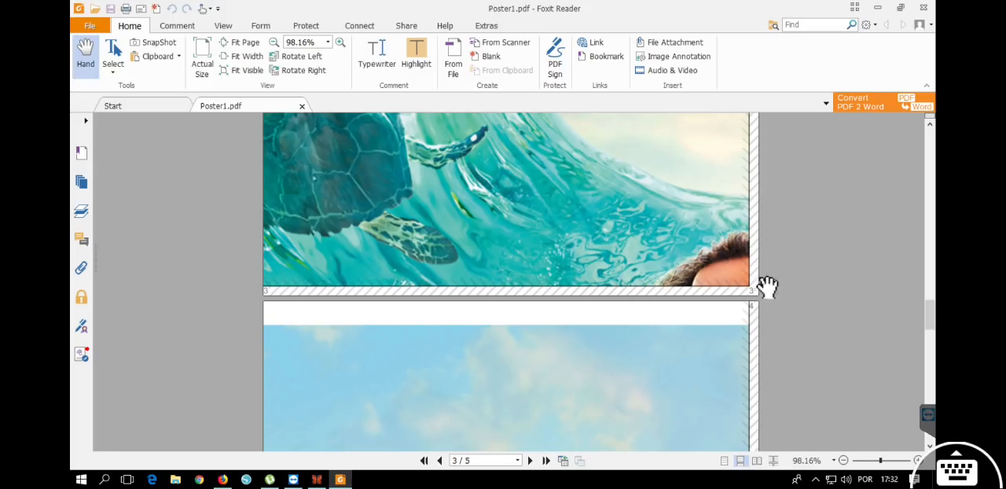
{"action": "left_click", "coordinate": [918, 460]}
{"action": "left_click", "coordinate": [918, 460]}
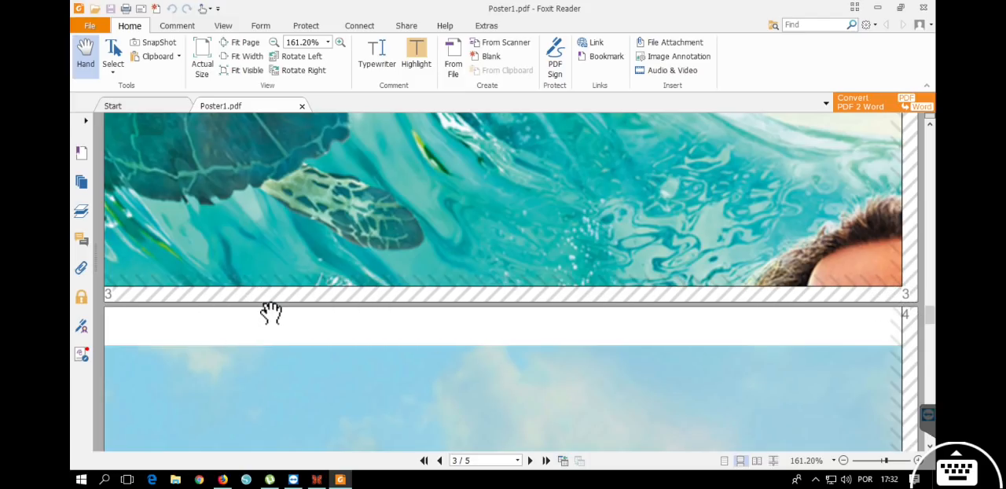
Examine the gluing strips of pages 4 and 5 through to the end of the PDF.
{"action": "scroll", "coordinate": [355, 344], "scroll_direction": "down", "scroll_amount": 10}
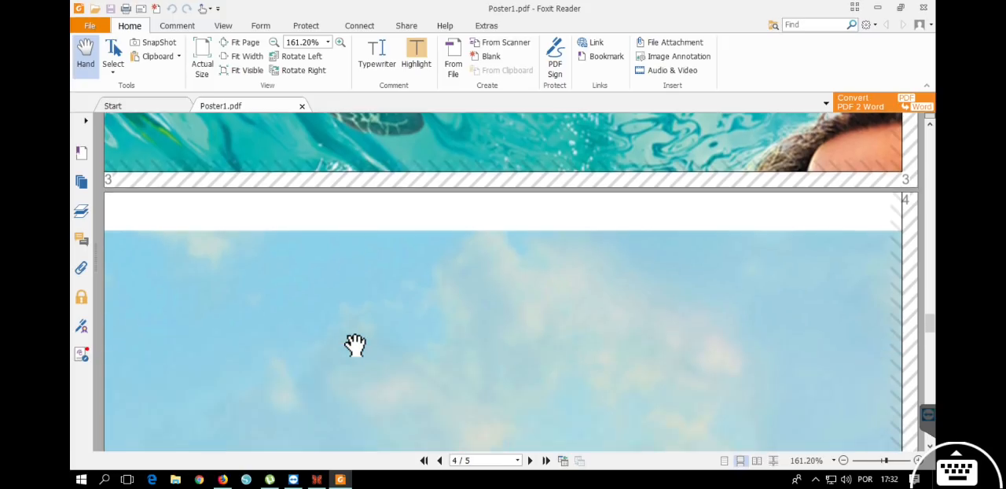
{"action": "scroll", "coordinate": [355, 344], "scroll_direction": "down", "scroll_amount": 3}
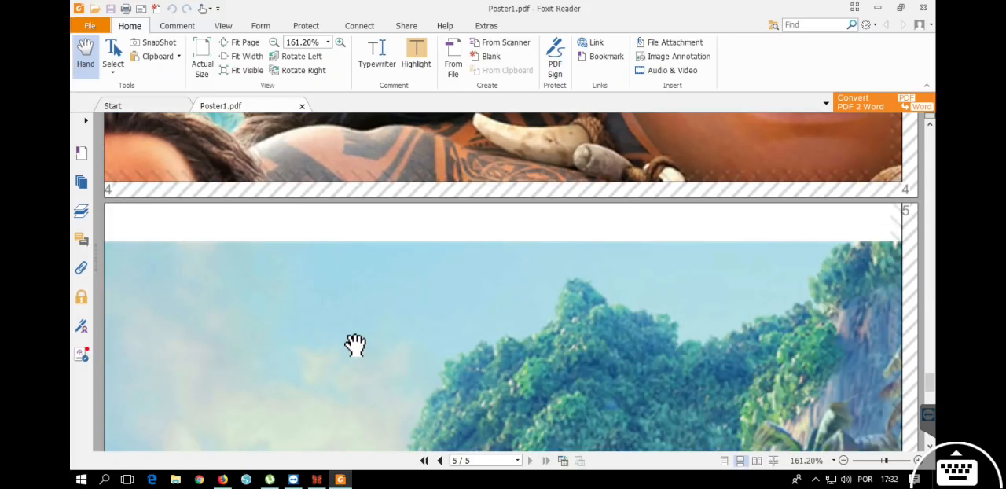
{"action": "scroll", "coordinate": [355, 344], "scroll_direction": "down", "scroll_amount": 10}
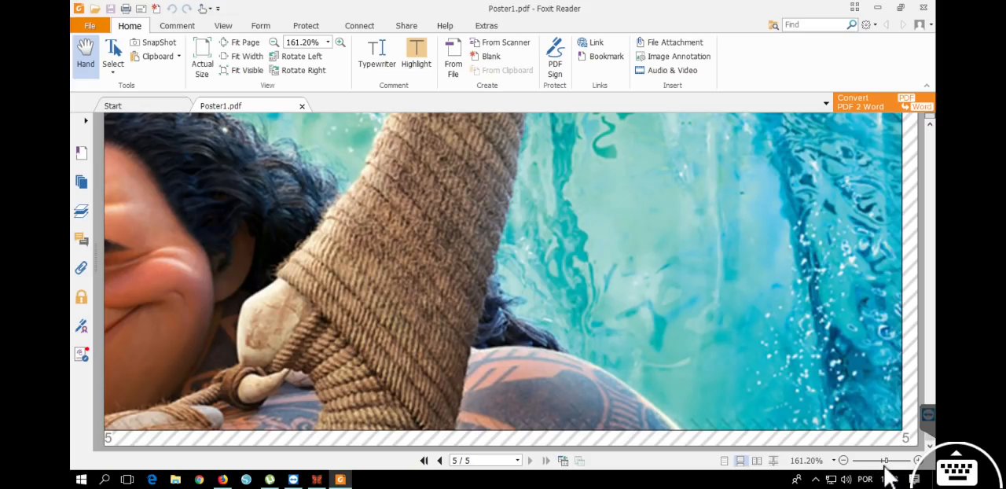
Close the Poster1 PDF and switch to RonyaSoft Poster Printer.
{"action": "left_click", "coordinate": [843, 460]}
{"action": "left_click", "coordinate": [844, 460]}
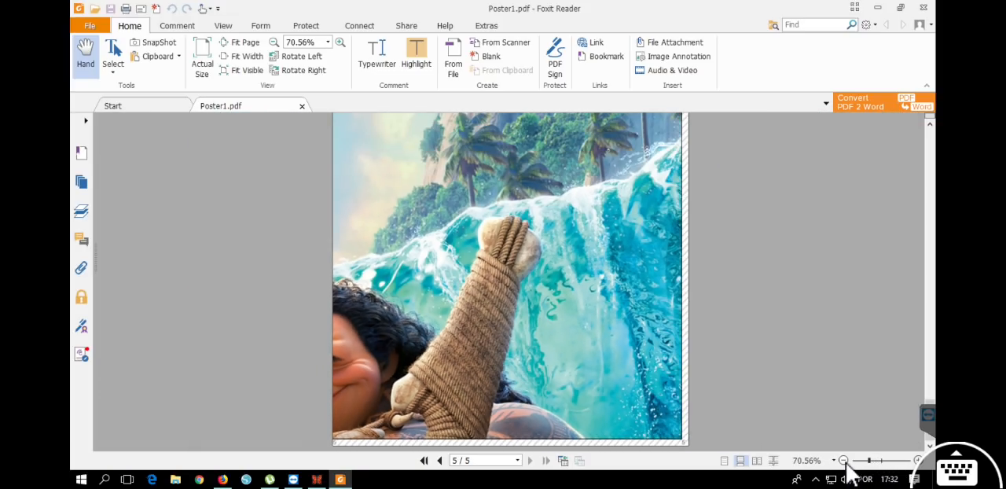
{"action": "left_click", "coordinate": [844, 460]}
{"action": "left_click", "coordinate": [923, 8]}
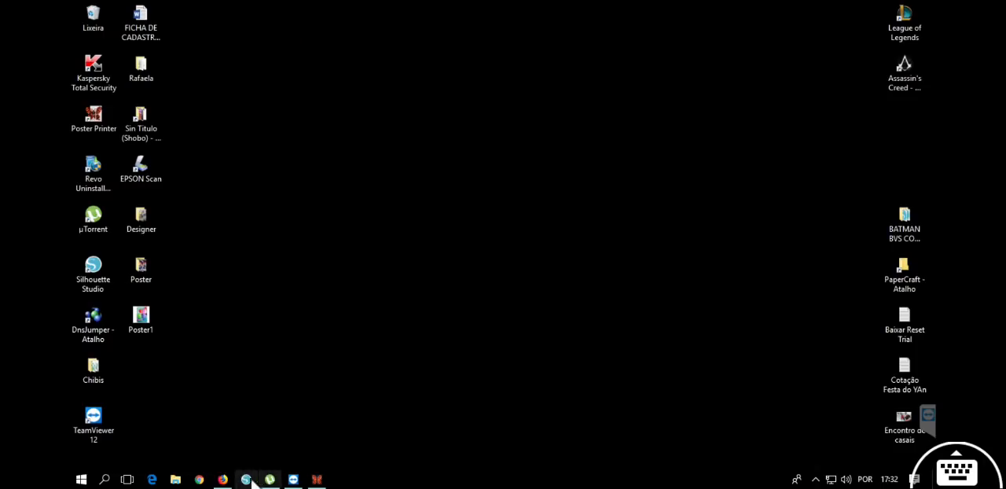
{"action": "left_click", "coordinate": [314, 480]}
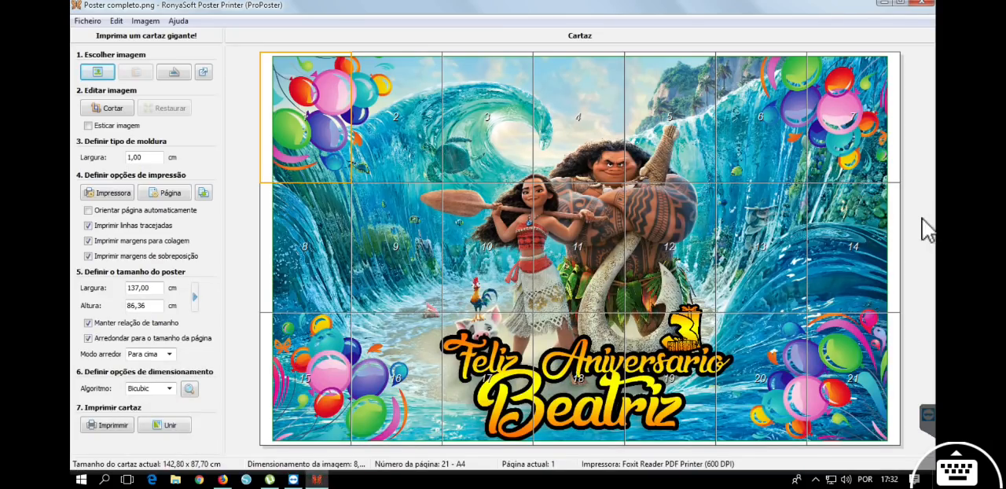
Open the Poster completo image from the Moana poster folder within Imagens to view the finished artwork.
{"action": "left_click", "coordinate": [178, 480]}
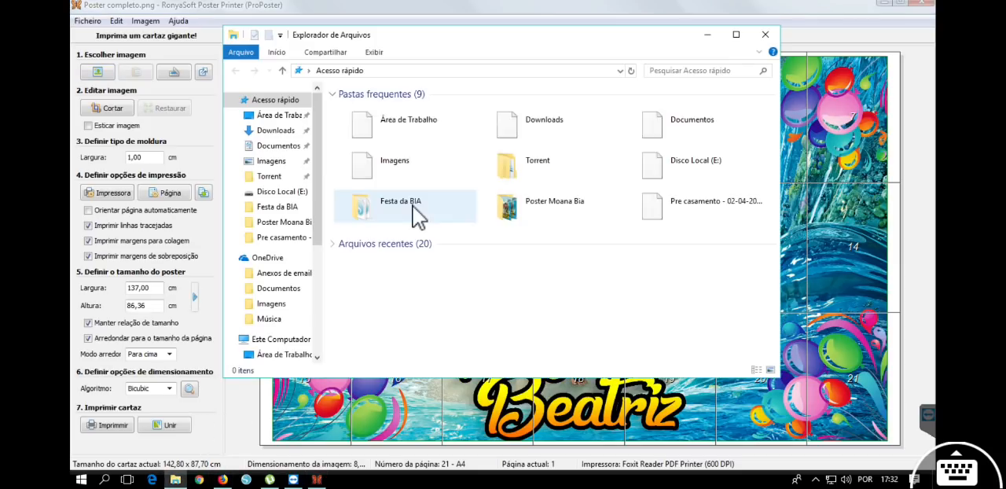
{"action": "left_click", "coordinate": [271, 160]}
{"action": "double_click", "coordinate": [383, 135]}
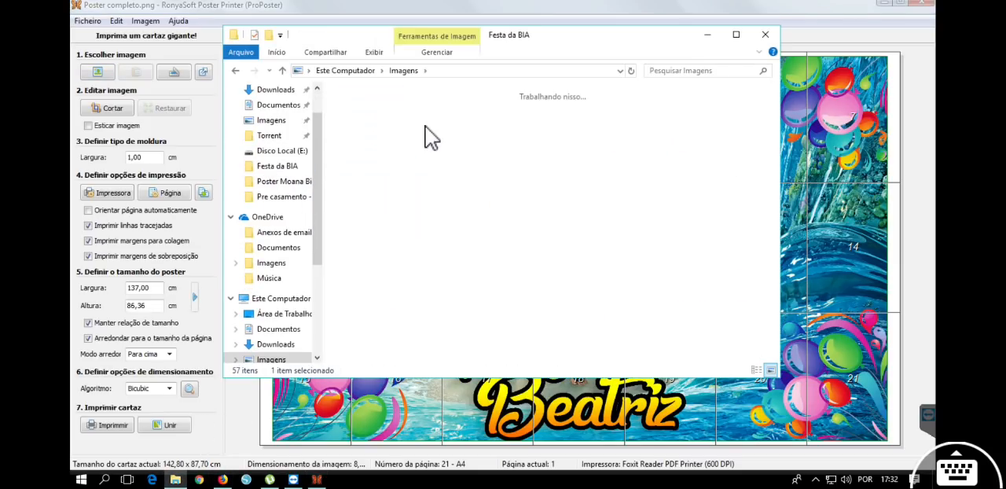
{"action": "double_click", "coordinate": [440, 126]}
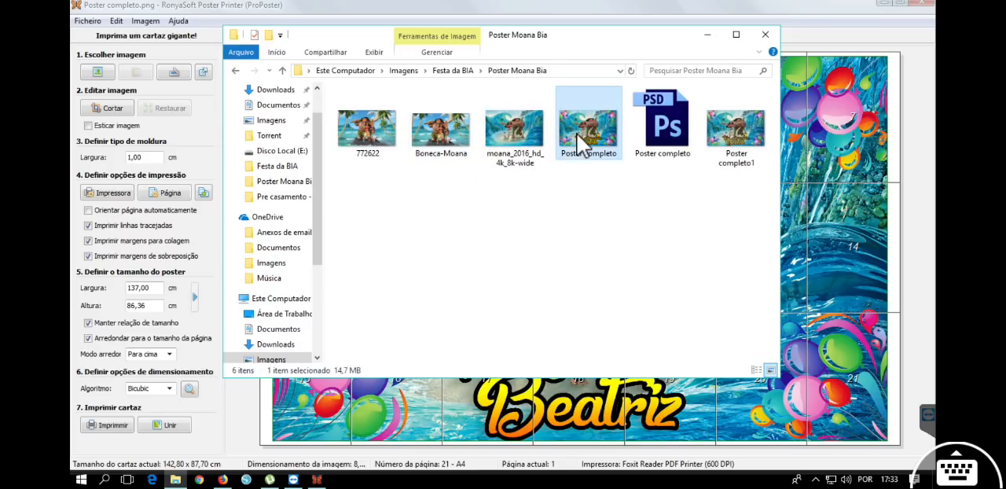
{"action": "double_click", "coordinate": [588, 137]}
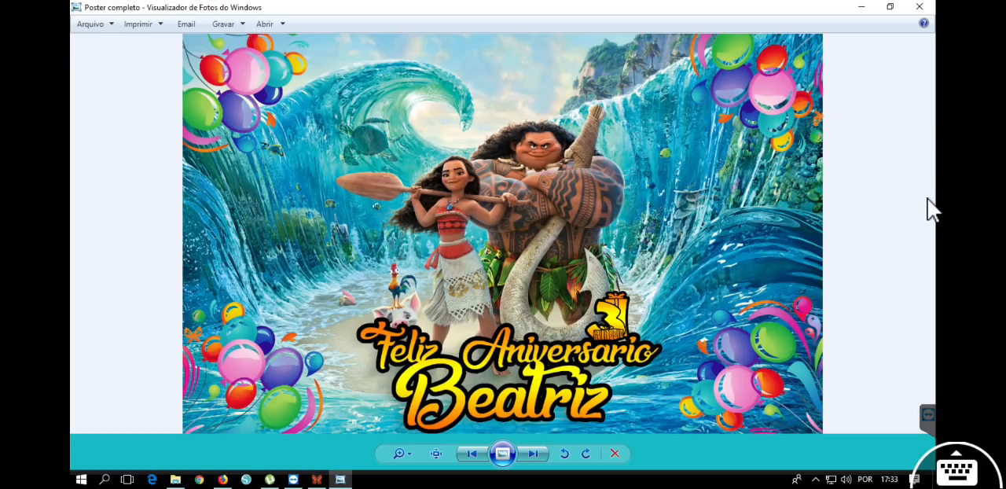
Return to RonyaSoft Poster Printer, open the EPSON L375 Series printer settings and review the additional options.
{"action": "left_click", "coordinate": [318, 479]}
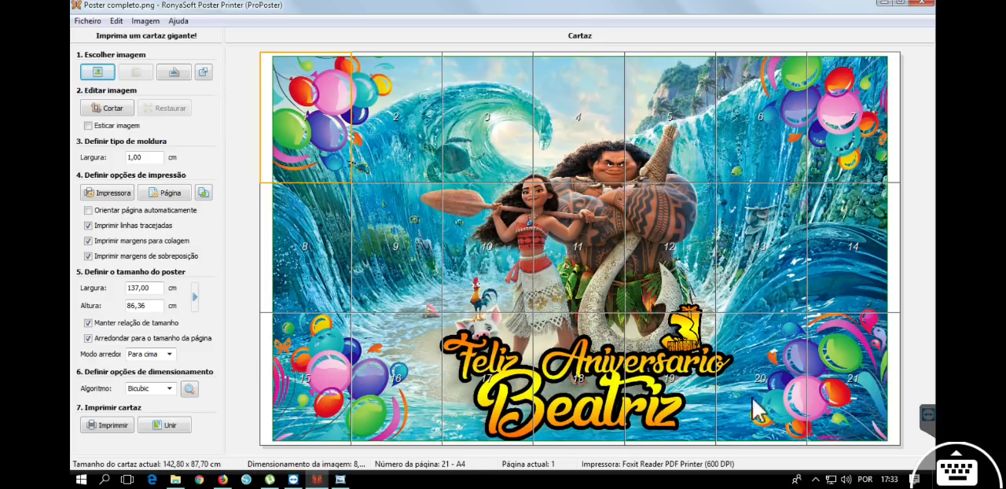
{"action": "left_click", "coordinate": [817, 477]}
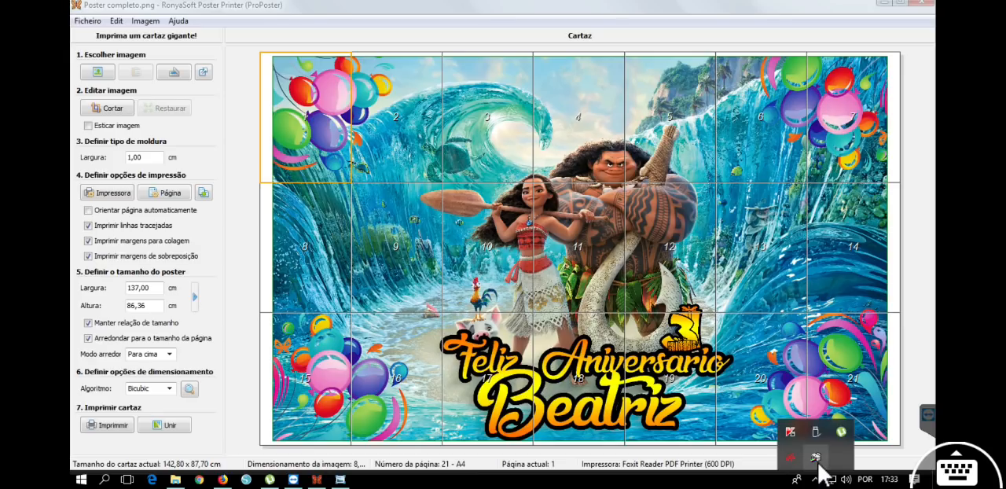
{"action": "right_click", "coordinate": [818, 453]}
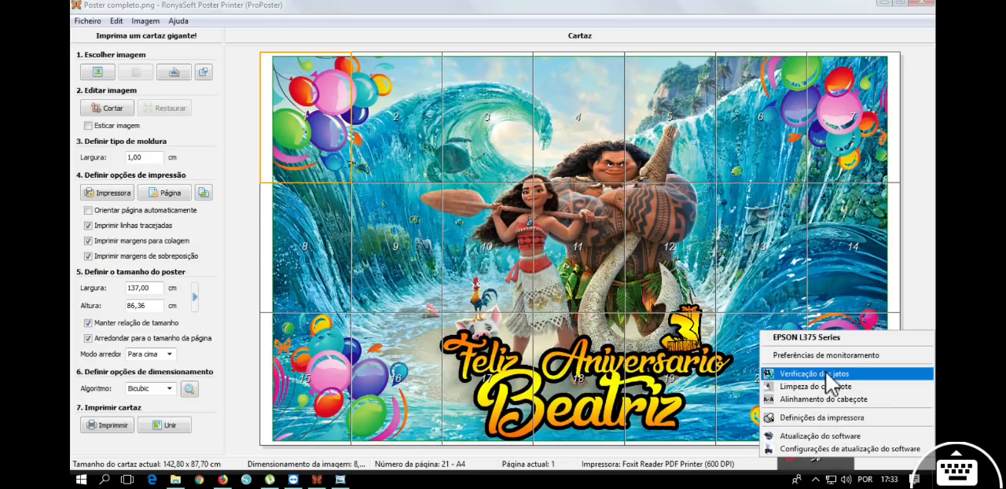
{"action": "left_click", "coordinate": [828, 358]}
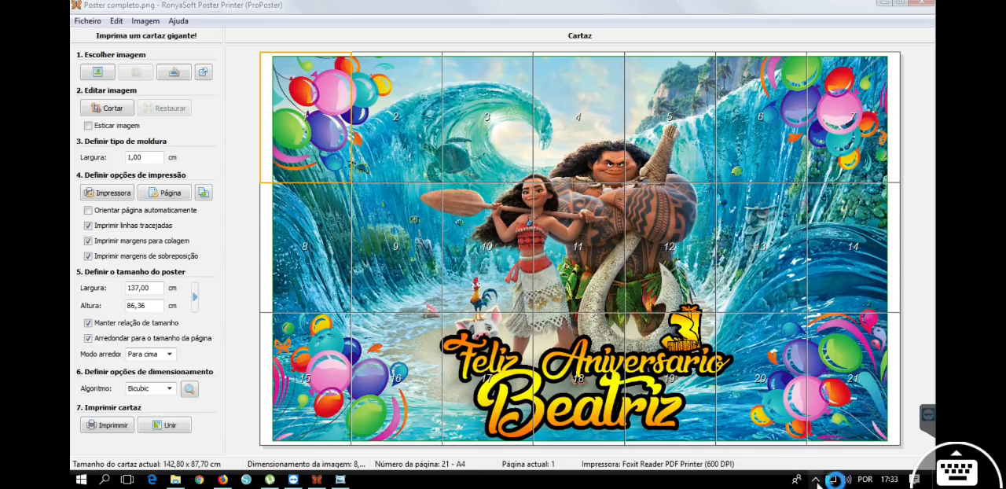
{"action": "left_click", "coordinate": [817, 478]}
{"action": "left_click", "coordinate": [635, 124]}
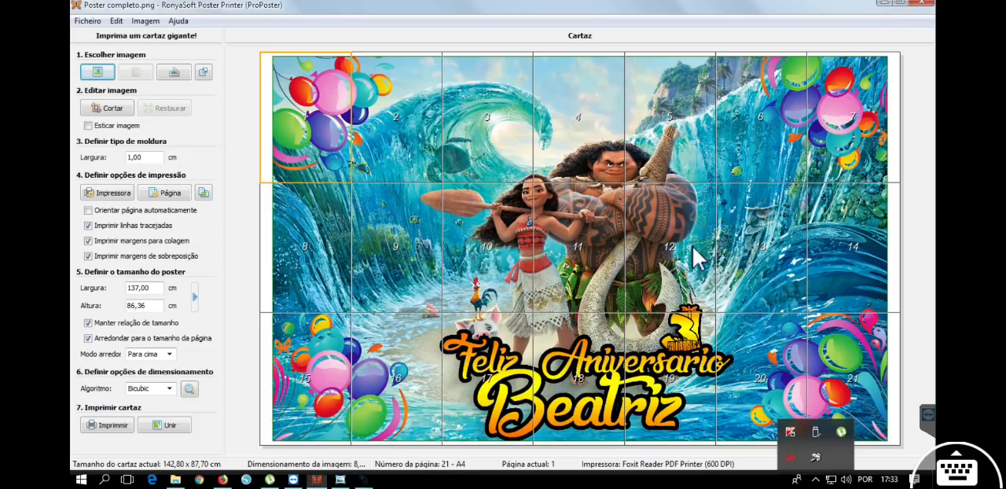
{"action": "right_click", "coordinate": [830, 464]}
{"action": "left_click", "coordinate": [833, 414]}
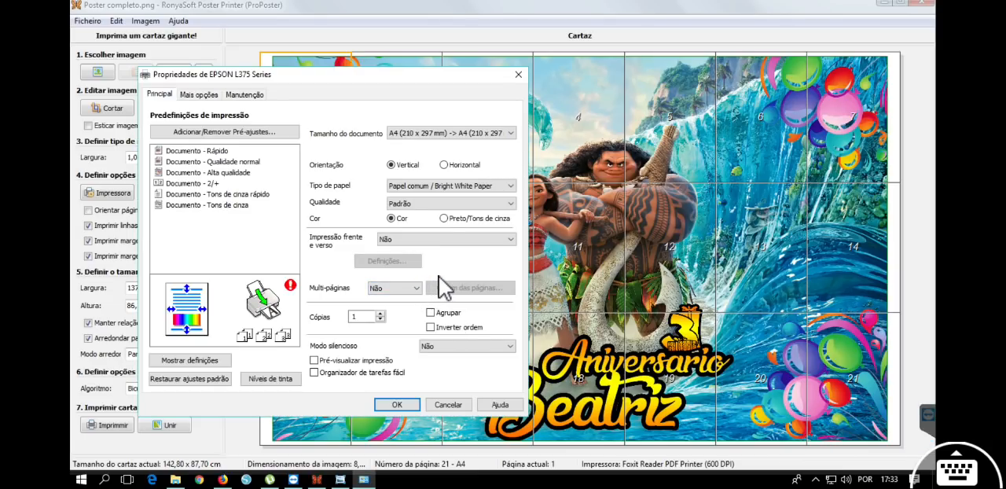
{"action": "left_click", "coordinate": [208, 96]}
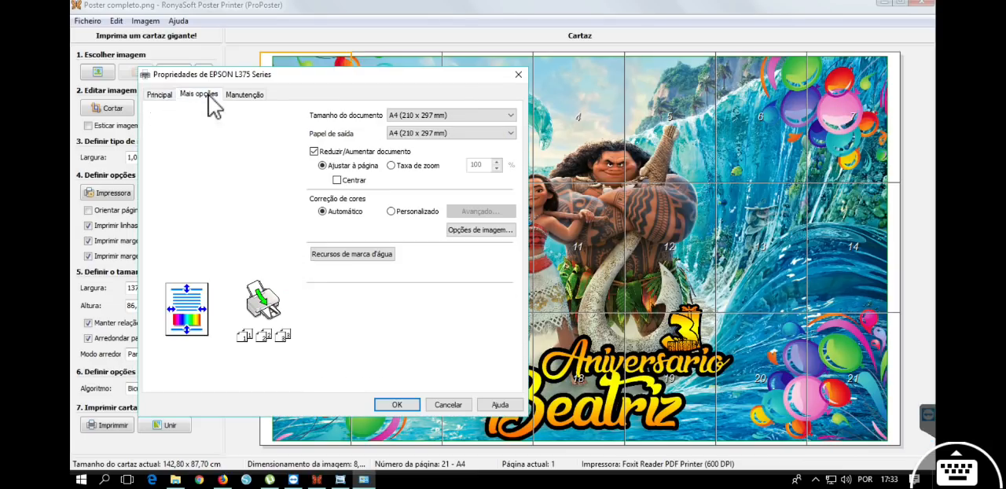
{"action": "left_click", "coordinate": [153, 94]}
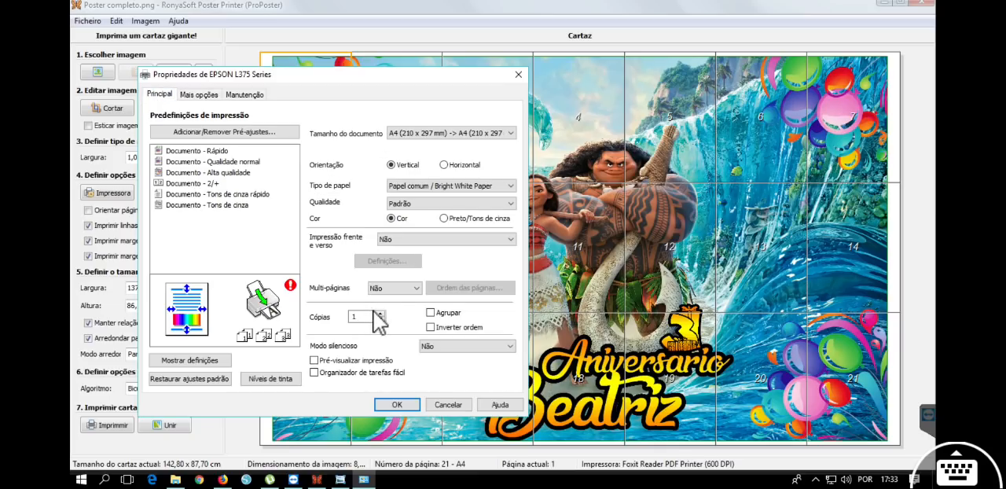
Try the 4x4 Pôster multi-page layout and toggle the cutting marks in its poster settings, discarding those settings.
{"action": "left_click", "coordinate": [395, 290]}
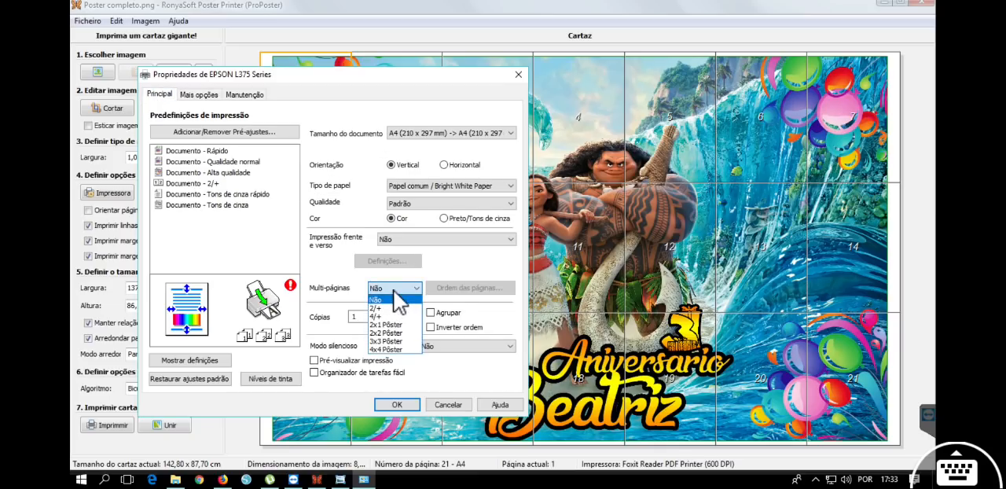
{"action": "left_click", "coordinate": [389, 350]}
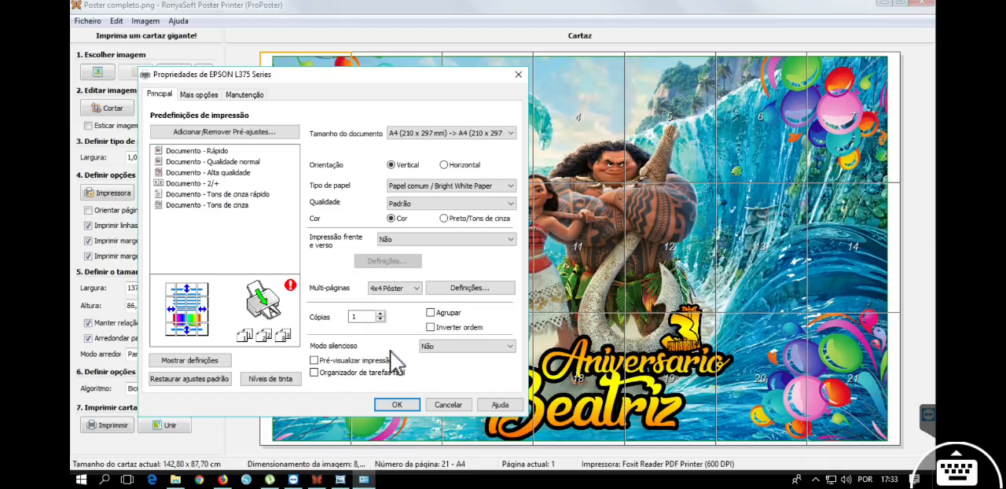
{"action": "left_click", "coordinate": [456, 289]}
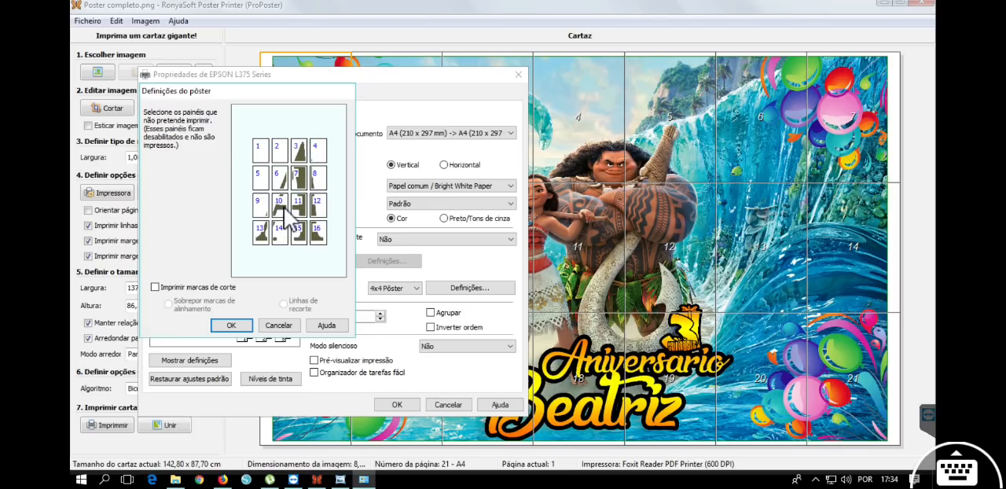
{"action": "left_click", "coordinate": [156, 288]}
{"action": "left_click", "coordinate": [156, 288]}
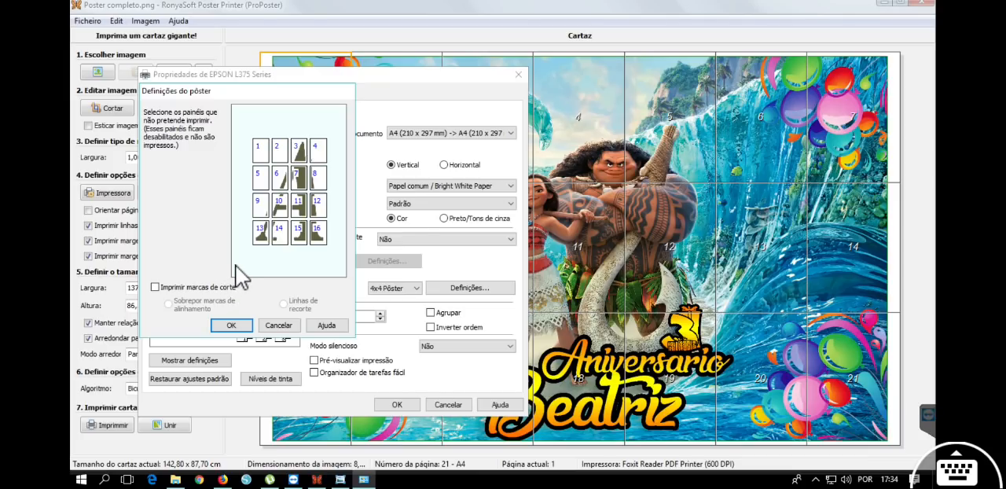
{"action": "left_click", "coordinate": [279, 325]}
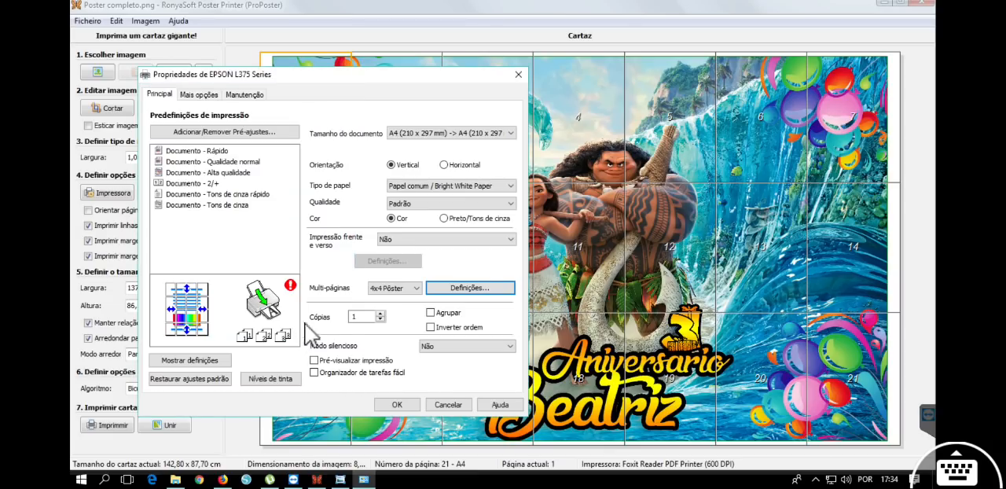
Try the 2x1 Pôster multi-page layout, view its panels, and close the printer properties without applying them.
{"action": "left_click", "coordinate": [395, 288]}
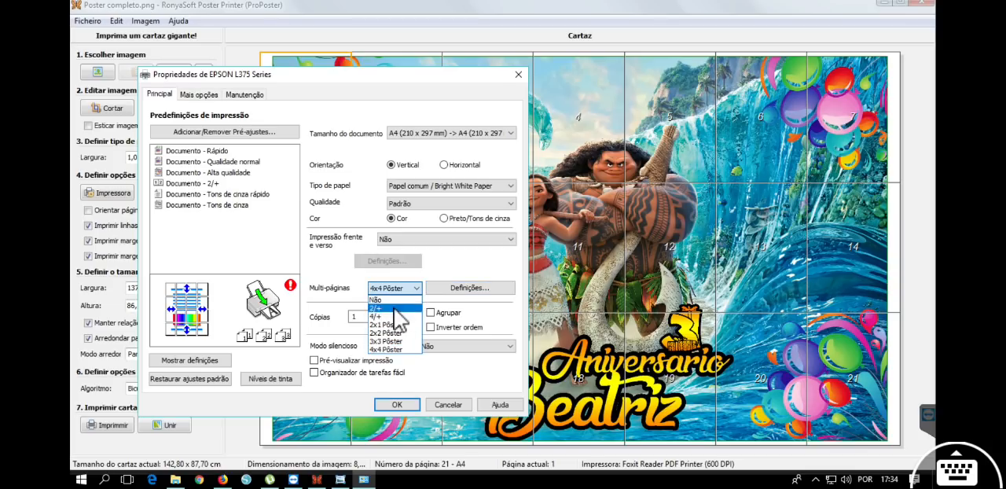
{"action": "left_click", "coordinate": [393, 326]}
{"action": "left_click", "coordinate": [458, 288]}
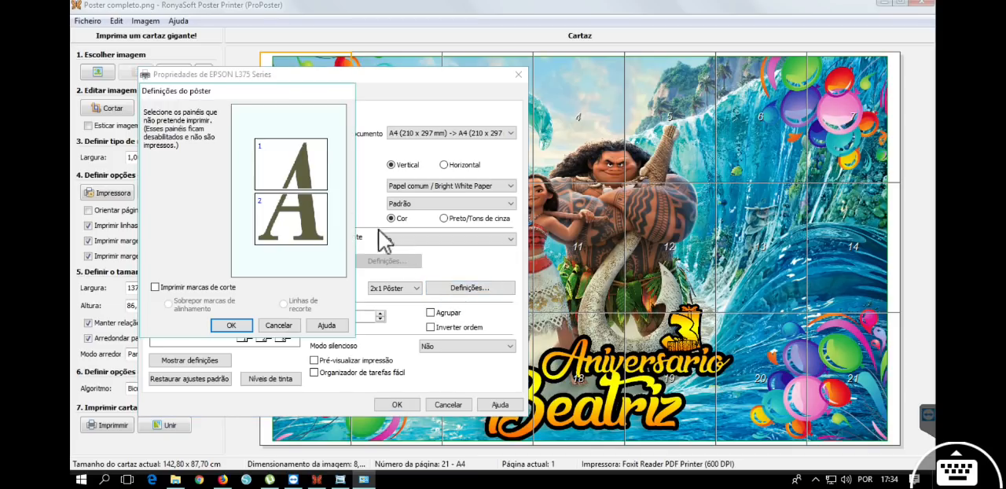
{"action": "left_click", "coordinate": [283, 326]}
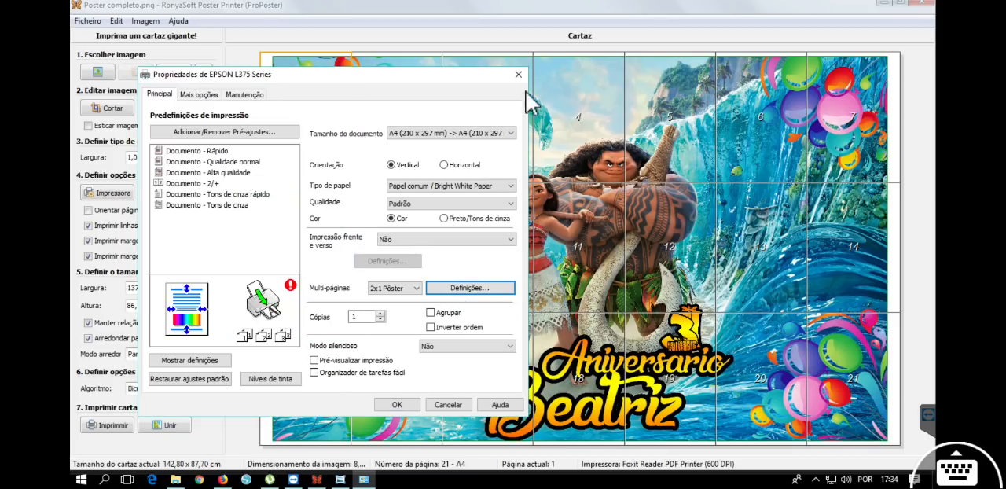
{"action": "left_click", "coordinate": [518, 75]}
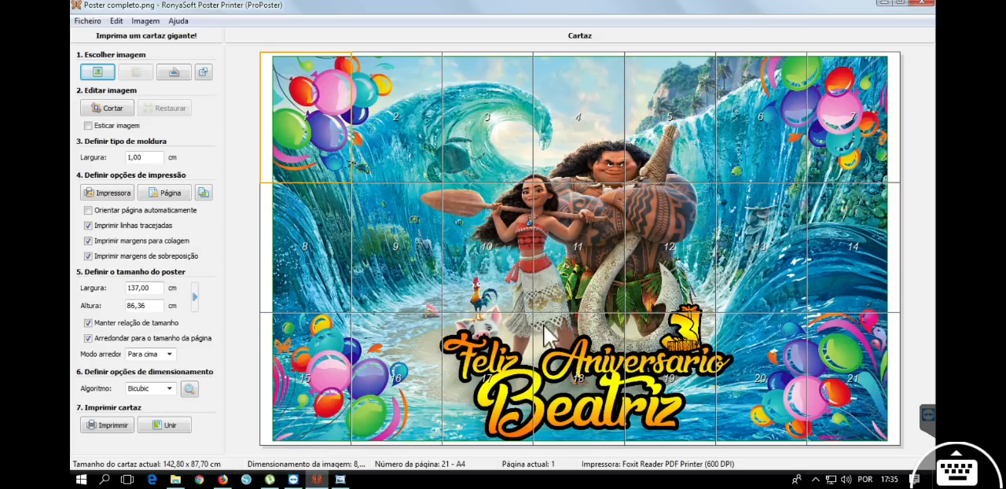
Clear the desktop of open windows and view the photo 20160705_225131 from the desktop's Poster folder.
{"action": "left_click", "coordinate": [884, 2]}
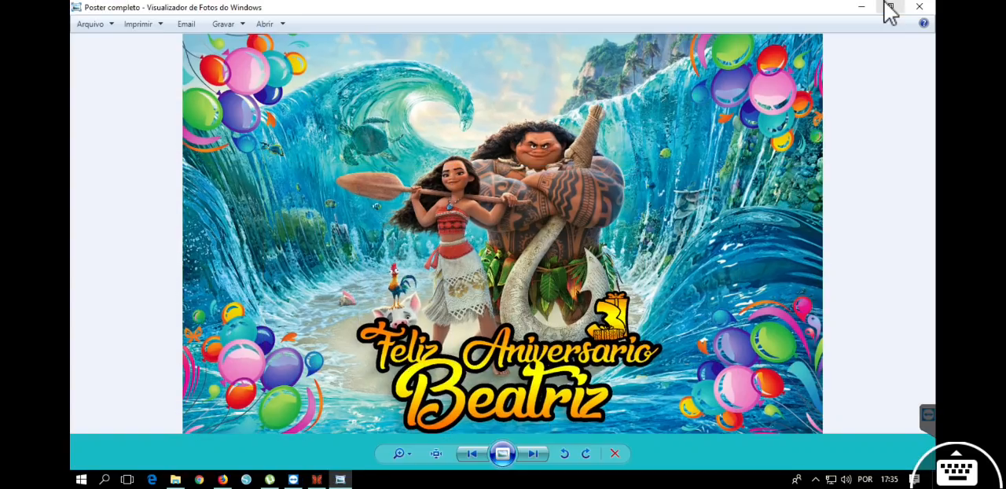
{"action": "left_click", "coordinate": [866, 8]}
{"action": "left_click", "coordinate": [707, 35]}
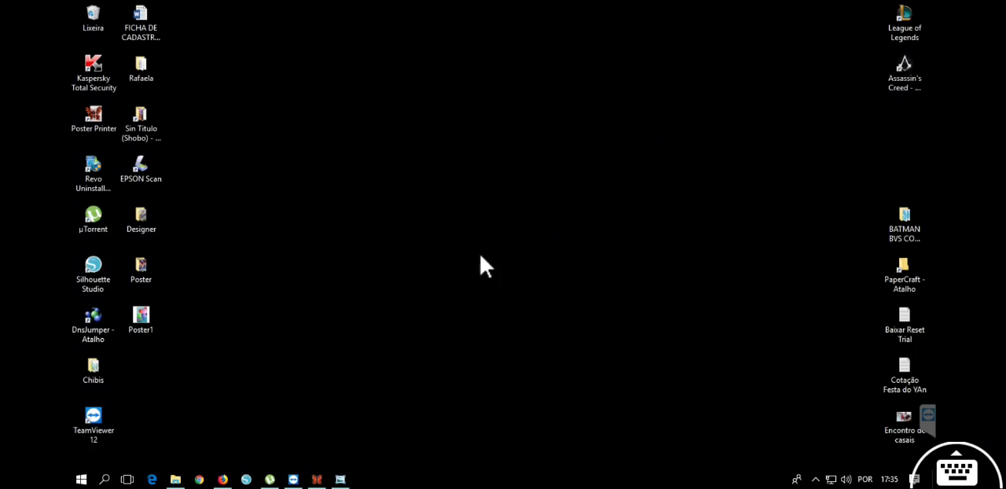
{"action": "double_click", "coordinate": [149, 277]}
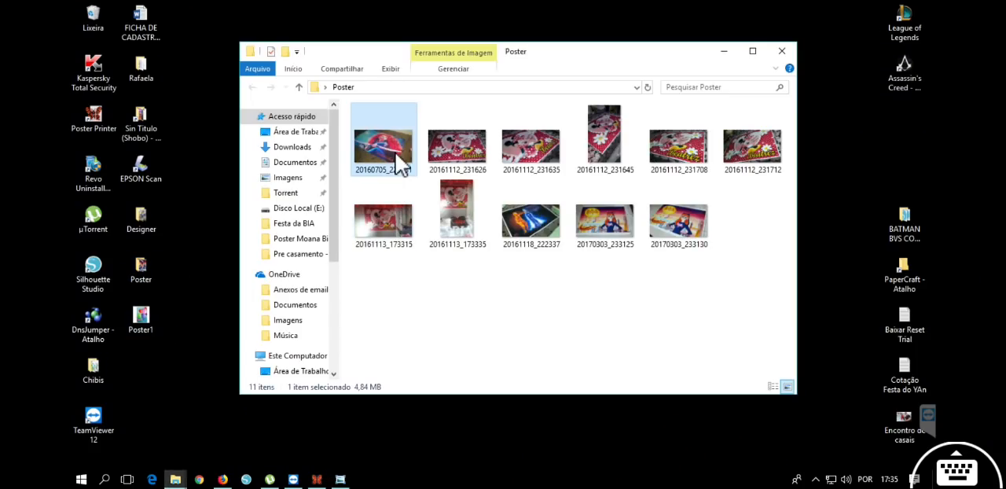
{"action": "double_click", "coordinate": [401, 165]}
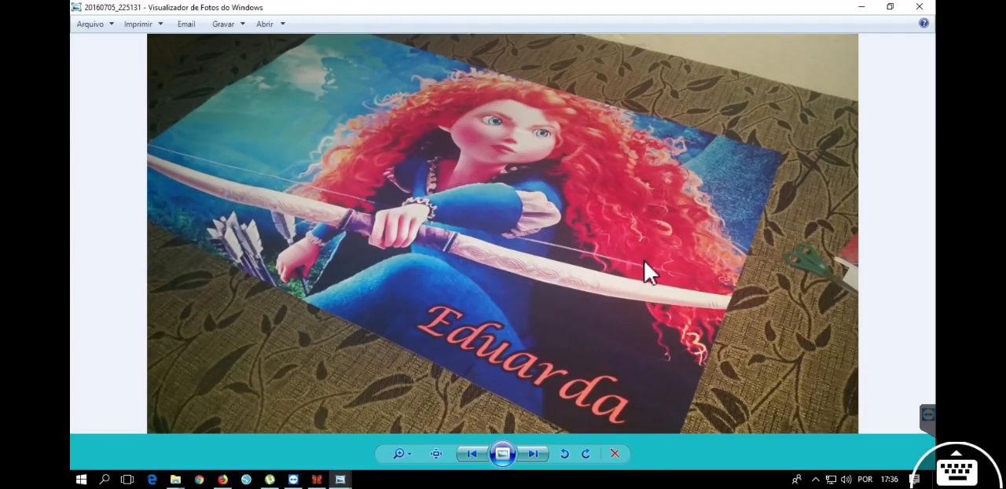
Examine the sheet joints on the Minnie Mouse poster in photo 20161112_231626, up close around the dress, arm and shoe.
{"action": "left_click", "coordinate": [533, 455]}
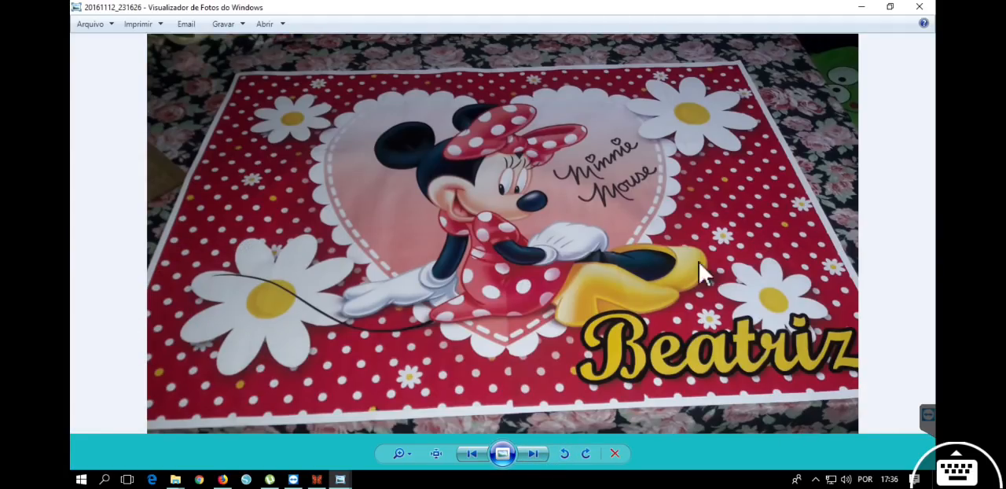
{"action": "scroll", "coordinate": [519, 307], "scroll_direction": "up", "scroll_amount": 5}
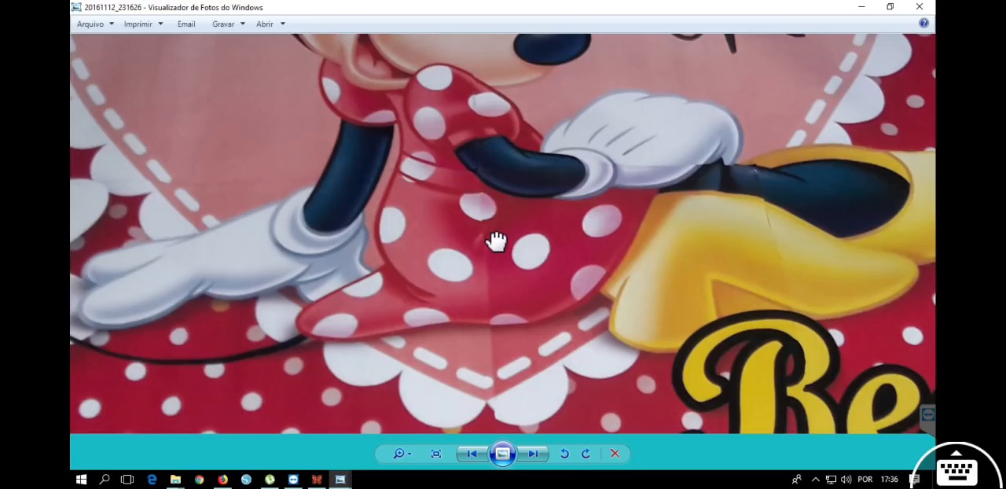
{"action": "scroll", "coordinate": [467, 188], "scroll_direction": "down", "scroll_amount": 4}
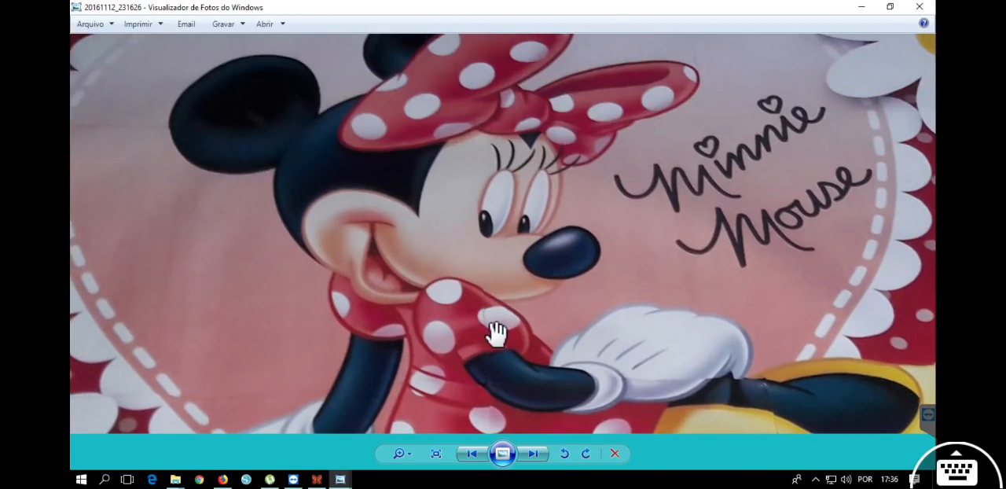
{"action": "scroll", "coordinate": [489, 328], "scroll_direction": "up", "scroll_amount": 4}
{"action": "left_click_drag", "start_coordinate": [490, 327], "coordinate": [490, 171]}
{"action": "left_click_drag", "start_coordinate": [512, 301], "coordinate": [501, 258]}
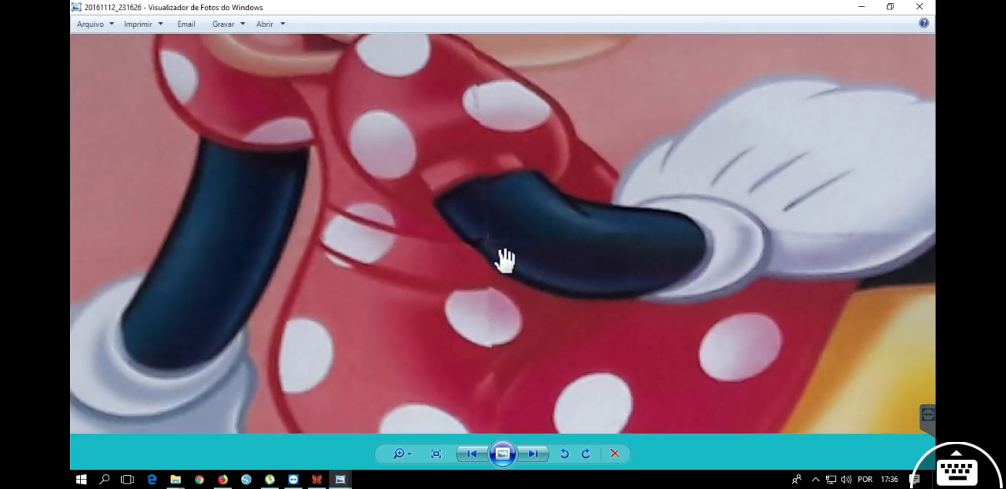
{"action": "scroll", "coordinate": [504, 262], "scroll_direction": "up", "scroll_amount": 2}
{"action": "left_click_drag", "start_coordinate": [505, 226], "coordinate": [512, 342]}
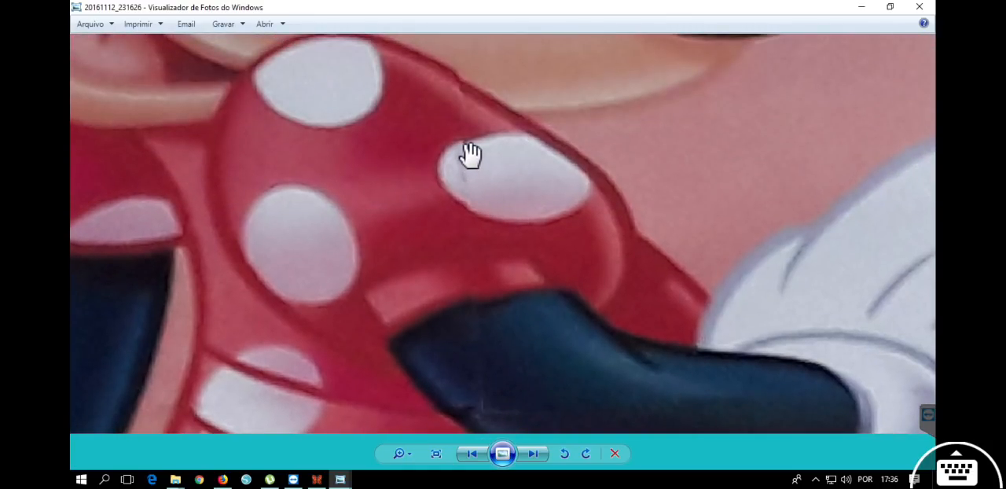
{"action": "scroll", "coordinate": [507, 234], "scroll_direction": "down", "scroll_amount": 5}
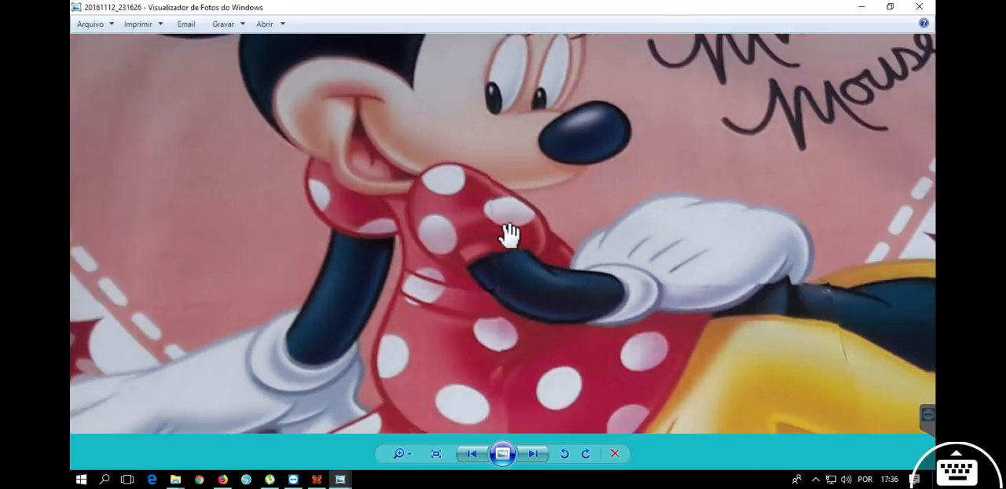
{"action": "scroll", "coordinate": [508, 234], "scroll_direction": "down", "scroll_amount": 1}
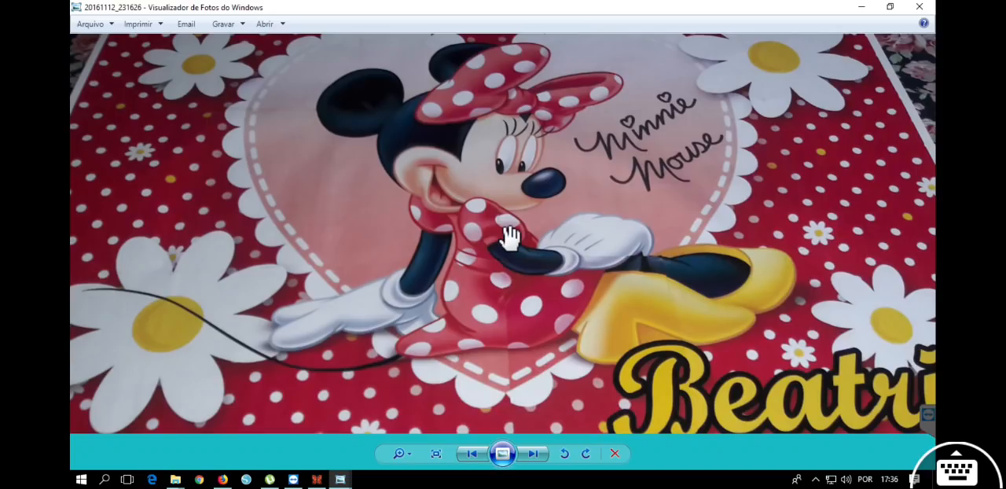
{"action": "scroll", "coordinate": [510, 235], "scroll_direction": "down", "scroll_amount": 1}
{"action": "scroll", "coordinate": [621, 270], "scroll_direction": "up", "scroll_amount": 5}
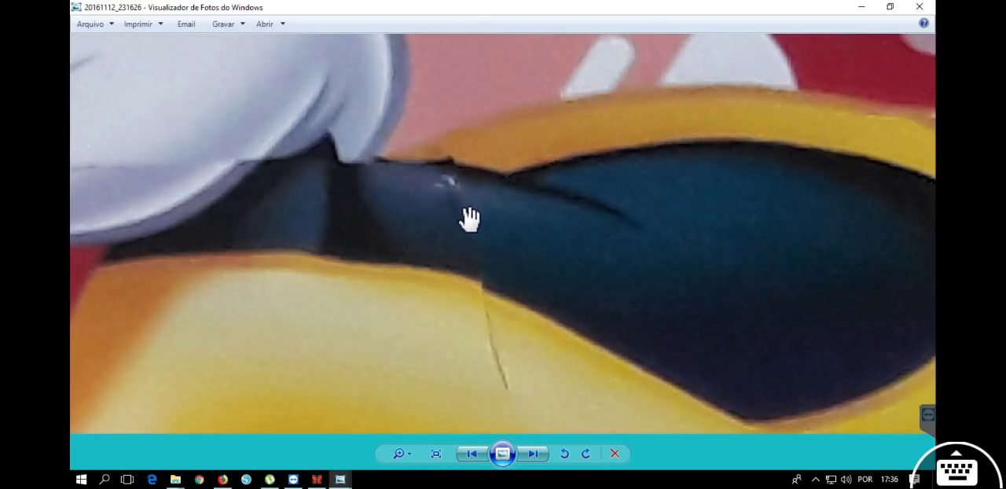
{"action": "scroll", "coordinate": [480, 259], "scroll_direction": "down", "scroll_amount": 5}
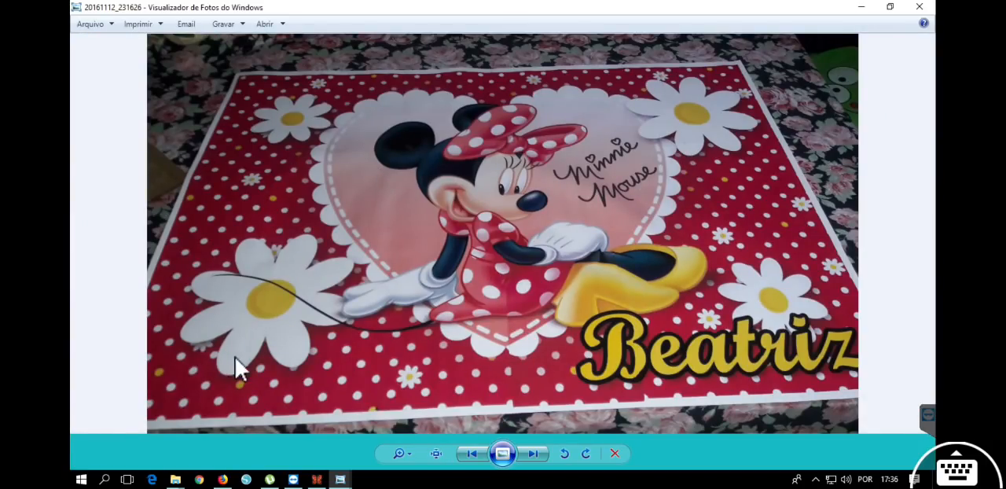
Browse the remaining Minnie Mouse poster photos through 20161113_173335, including the shots of it hung at the party.
{"action": "left_click", "coordinate": [534, 456]}
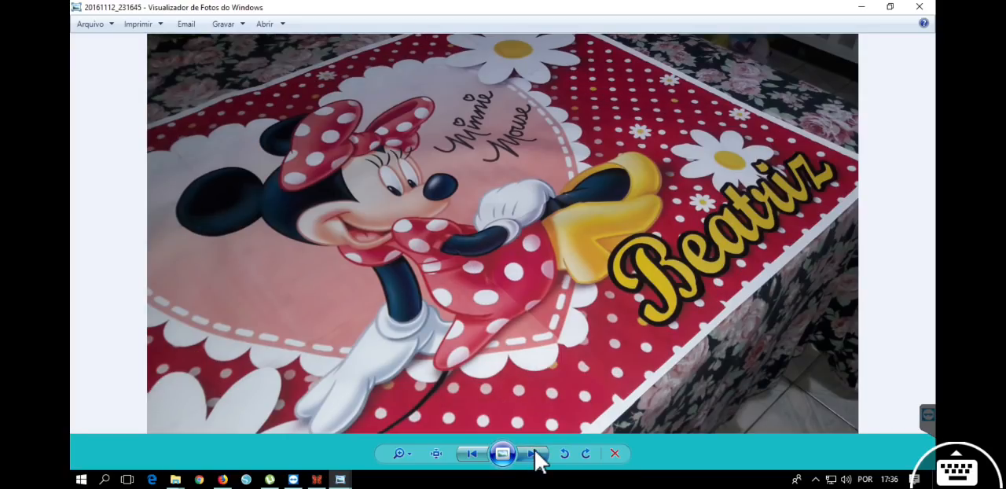
{"action": "left_click", "coordinate": [534, 456]}
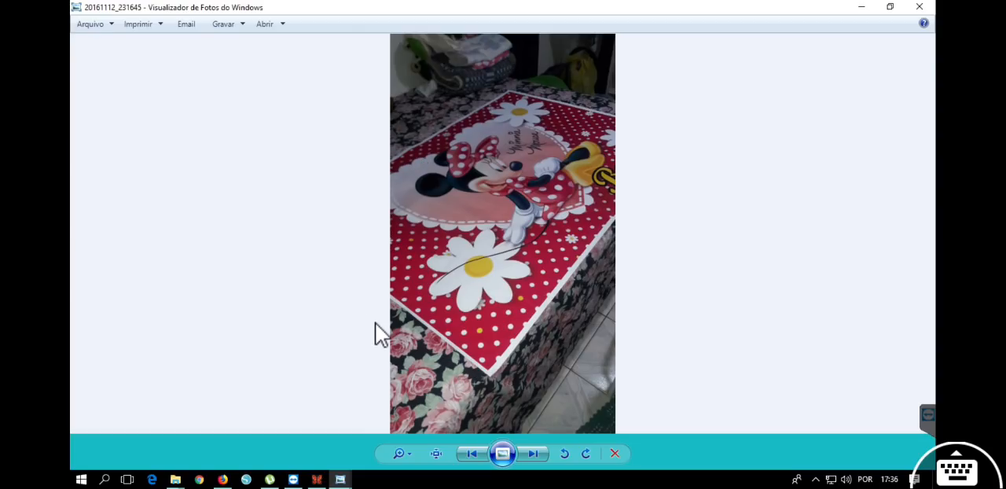
{"action": "left_click", "coordinate": [533, 456]}
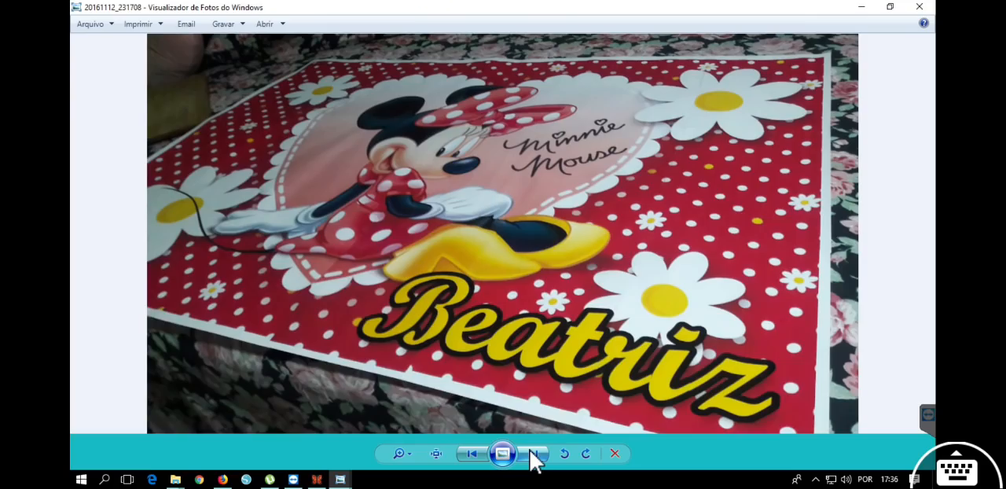
{"action": "left_click", "coordinate": [533, 455]}
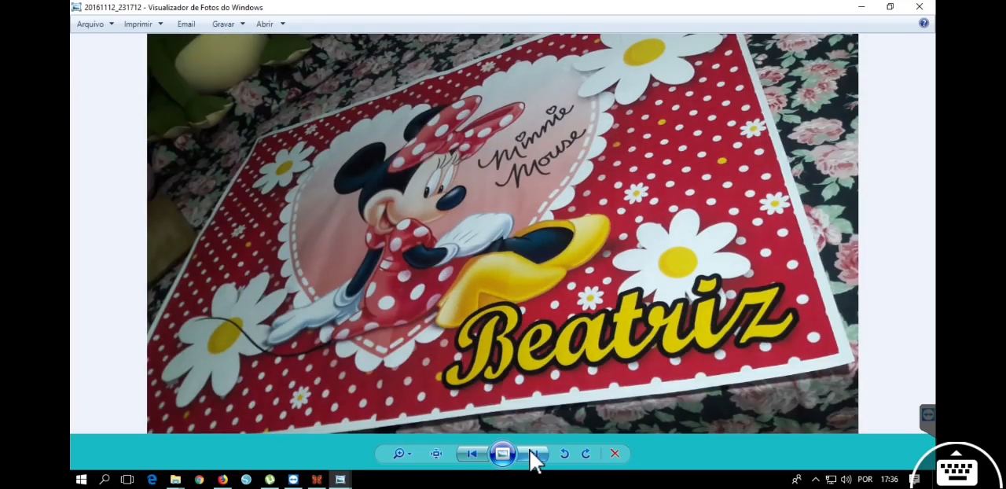
{"action": "left_click", "coordinate": [534, 455]}
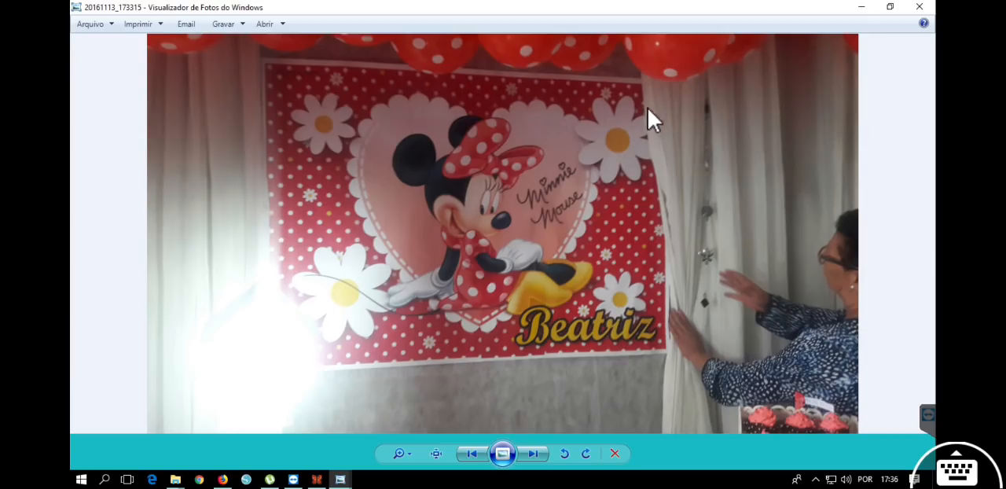
{"action": "left_click", "coordinate": [541, 454]}
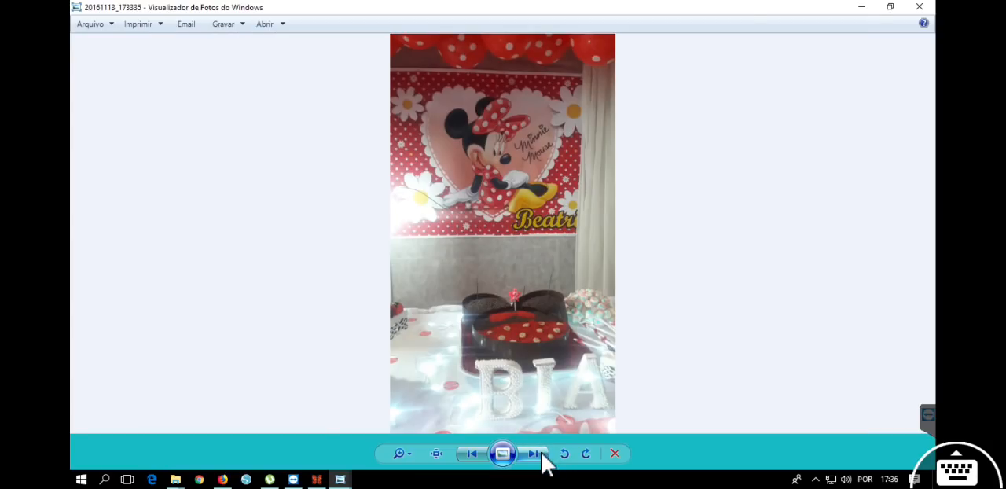
View the fire-and-bottle poster photo 20161118_222337 and inspect its figure, bottle and lettering up close.
{"action": "left_click", "coordinate": [535, 454]}
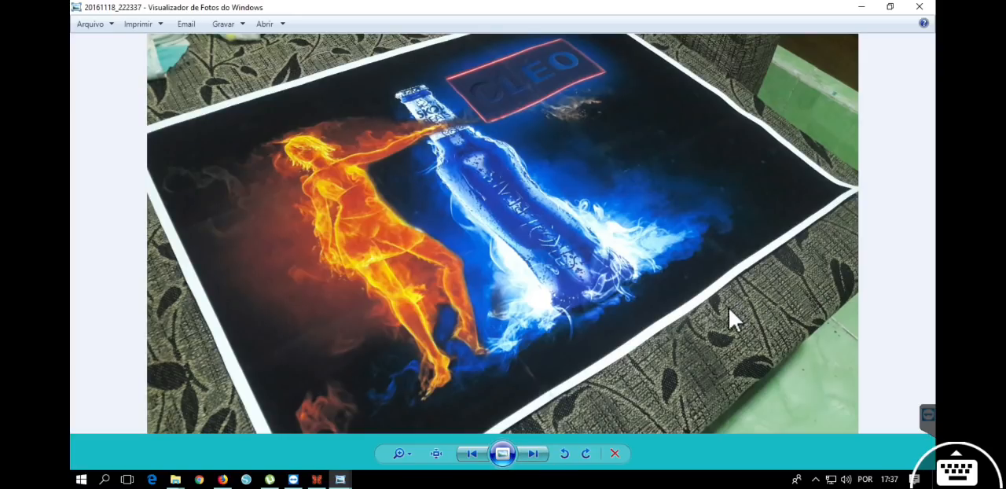
{"action": "scroll", "coordinate": [507, 209], "scroll_direction": "up", "scroll_amount": 5}
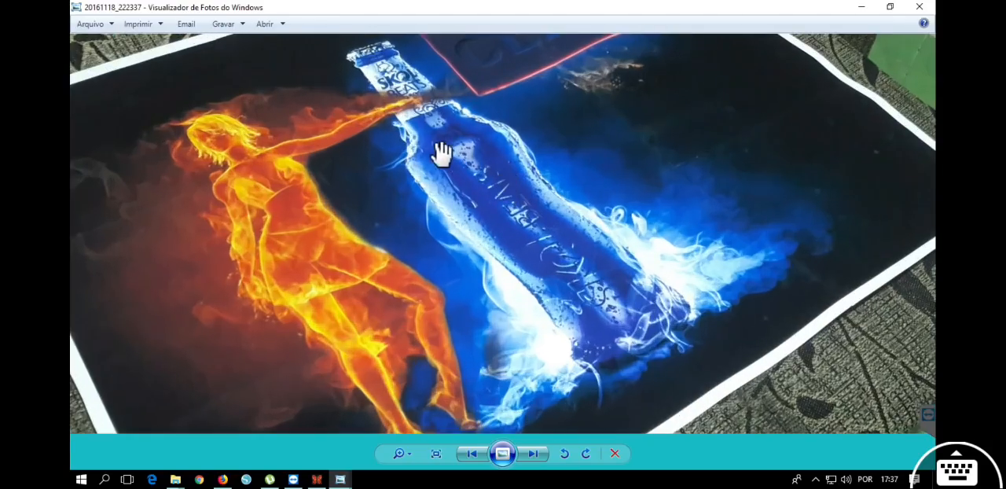
{"action": "scroll", "coordinate": [625, 330], "scroll_direction": "down", "scroll_amount": 5}
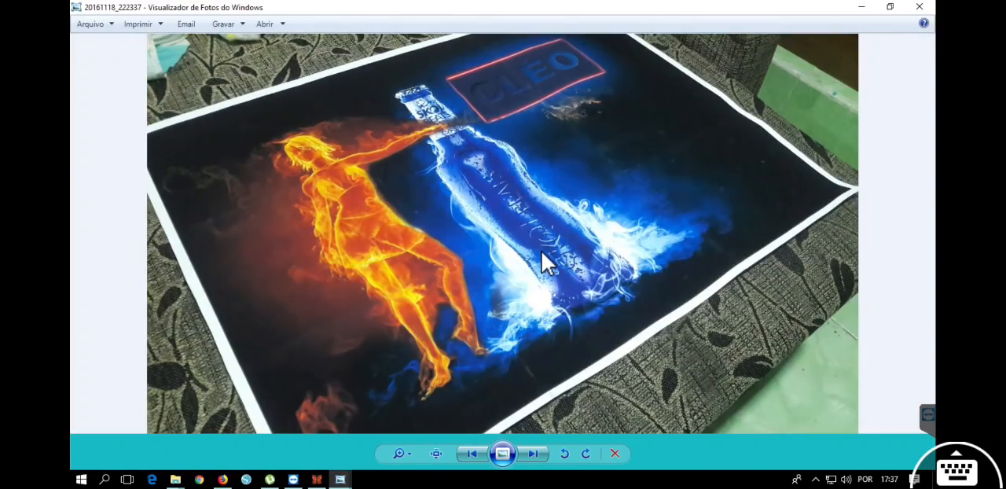
{"action": "scroll", "coordinate": [541, 168], "scroll_direction": "up", "scroll_amount": 5}
{"action": "left_click_drag", "start_coordinate": [530, 119], "coordinate": [537, 293]}
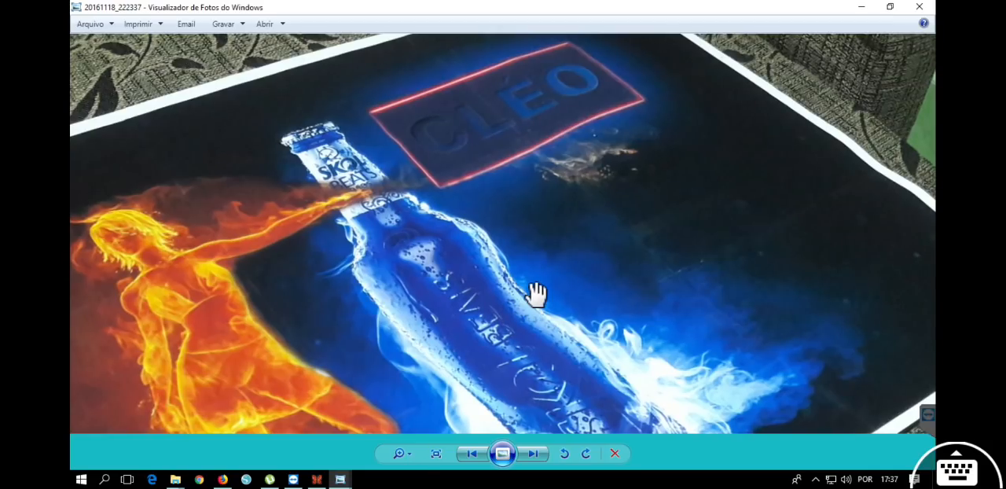
{"action": "scroll", "coordinate": [539, 299], "scroll_direction": "down", "scroll_amount": 5}
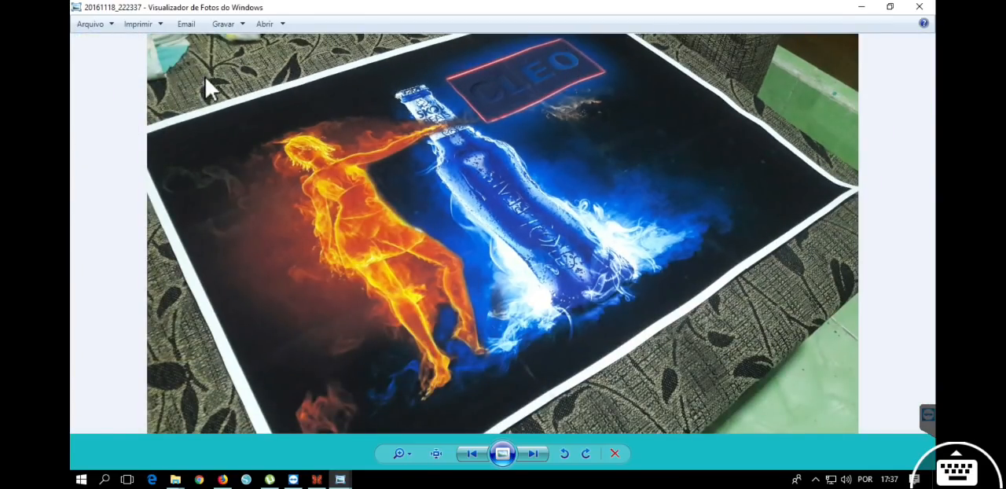
View the two DC Super Hero poster photos, 20170303_233125 and 20170303_233130, and inspect the second one's logo up close.
{"action": "left_click", "coordinate": [533, 454]}
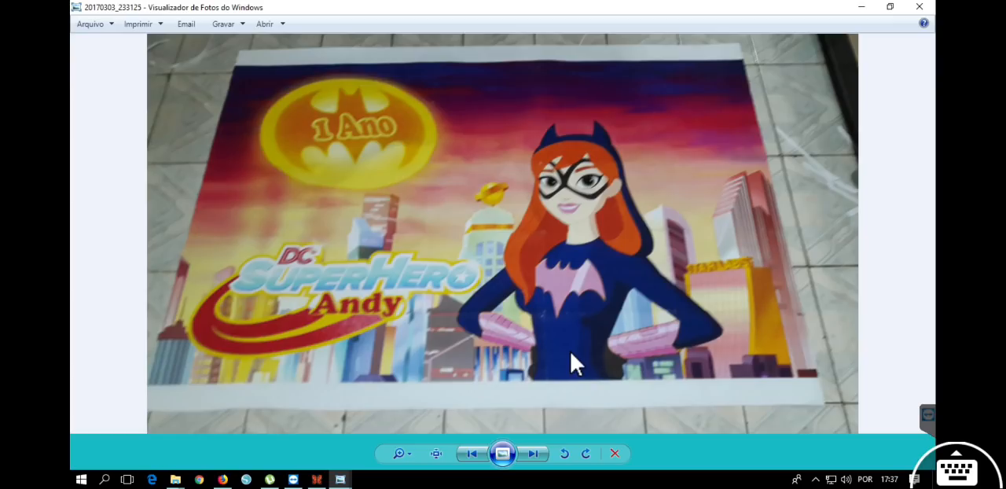
{"action": "left_click", "coordinate": [536, 456]}
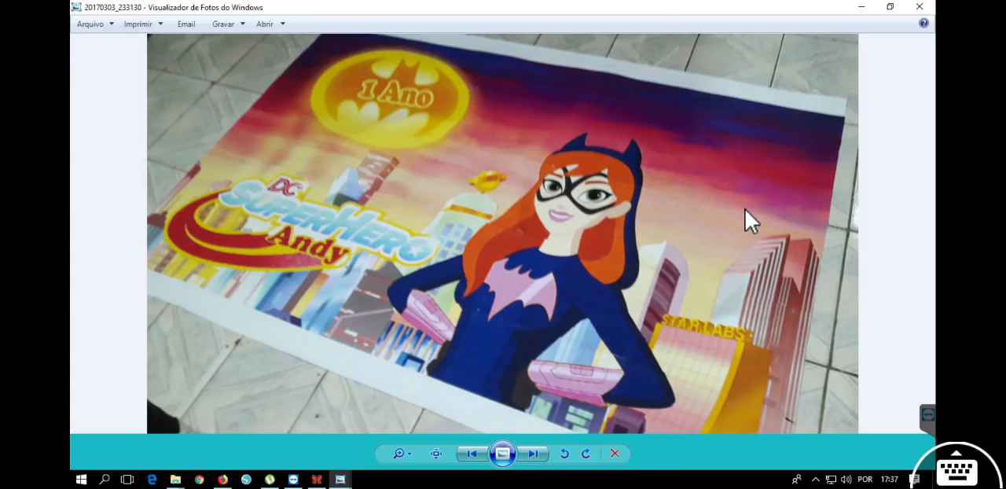
{"action": "scroll", "coordinate": [296, 252], "scroll_direction": "up", "scroll_amount": 5}
{"action": "left_click_drag", "start_coordinate": [288, 267], "coordinate": [427, 290]}
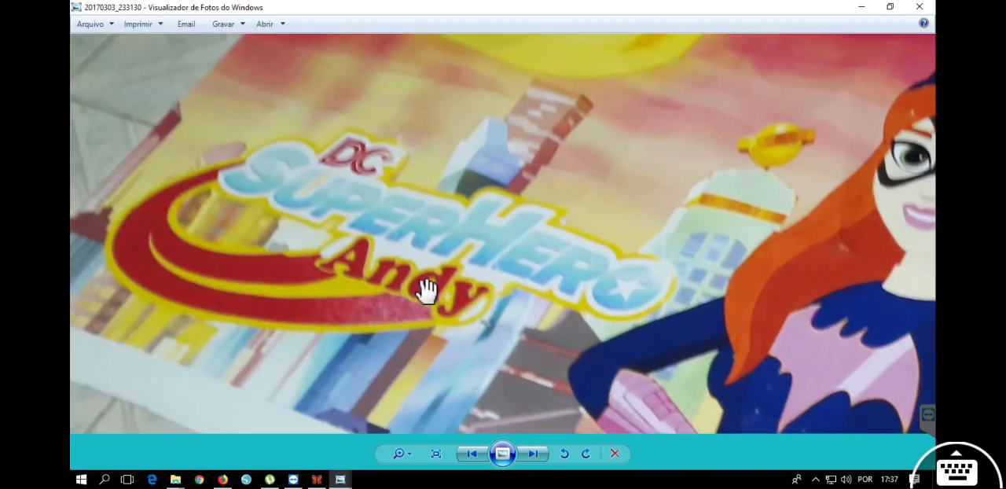
{"action": "scroll", "coordinate": [489, 269], "scroll_direction": "down", "scroll_amount": 5}
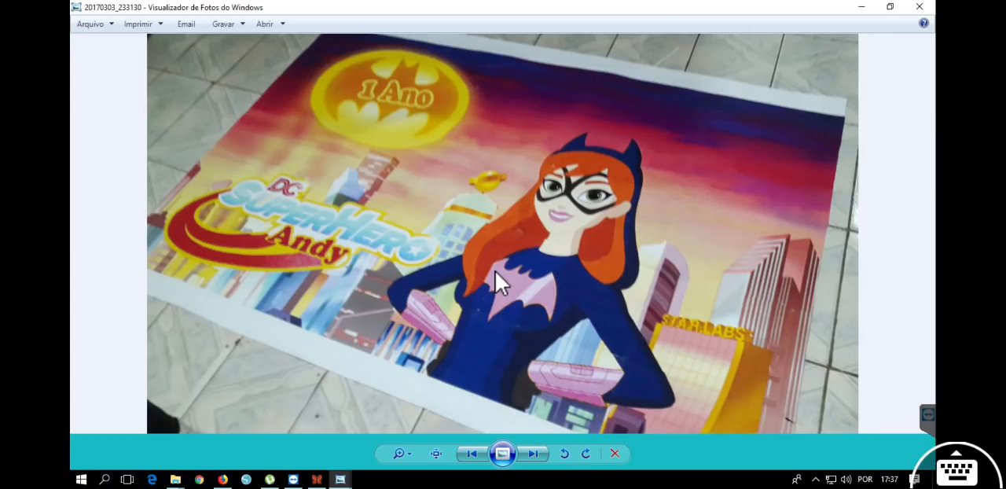
{"action": "left_click", "coordinate": [533, 454]}
{"action": "left_click", "coordinate": [474, 454]}
Close the photo viewer and the Poster folder, and return to RonyaSoft Poster Printer.
{"action": "left_click", "coordinate": [920, 8]}
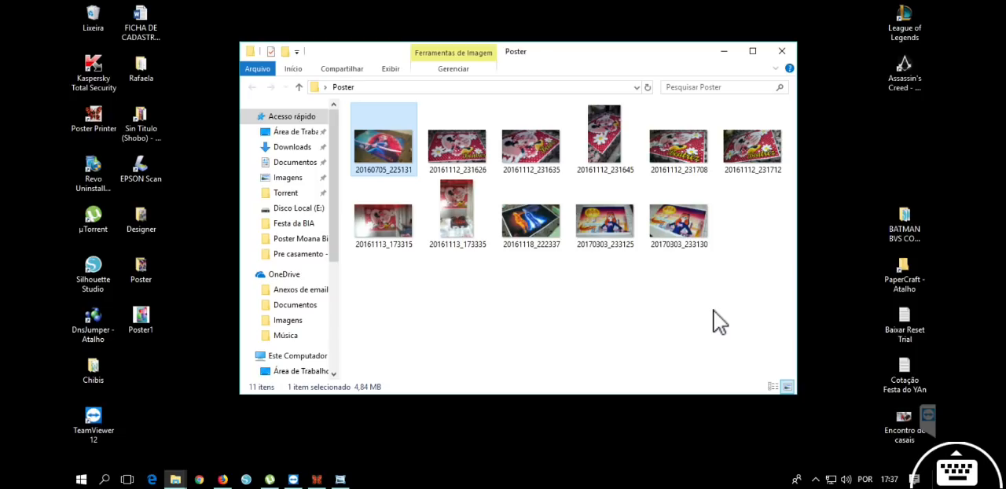
{"action": "left_click", "coordinate": [778, 54]}
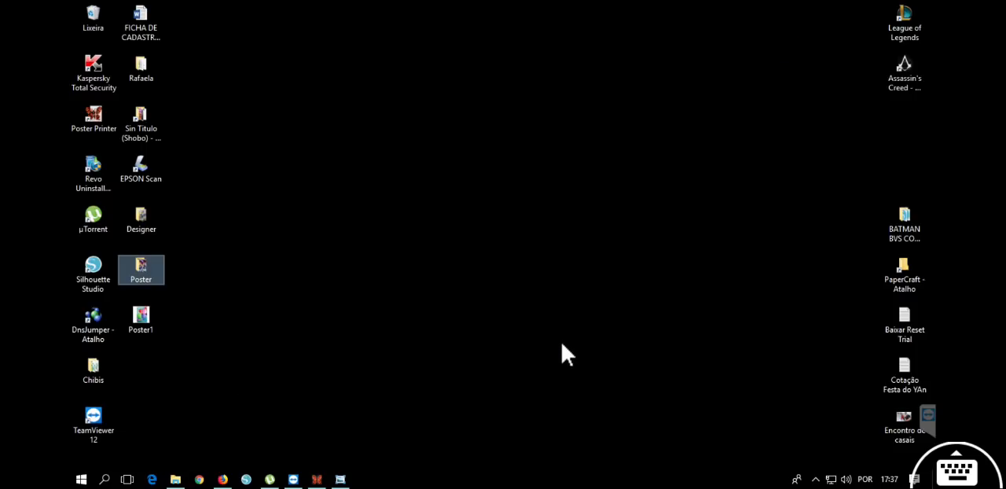
{"action": "left_click", "coordinate": [316, 479]}
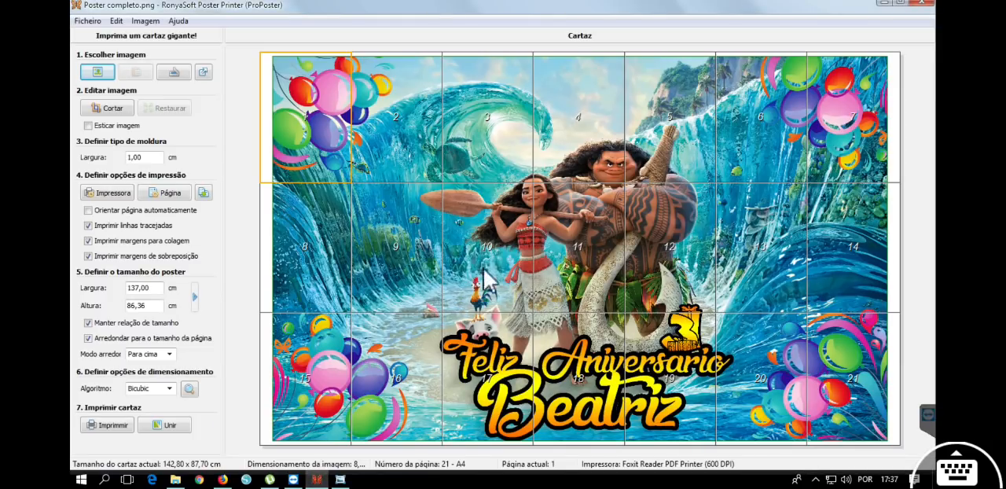
Load image 6 from the Tag Palito folder as the poster, and replace it with image 4 from the same folder.
{"action": "left_click", "coordinate": [92, 72]}
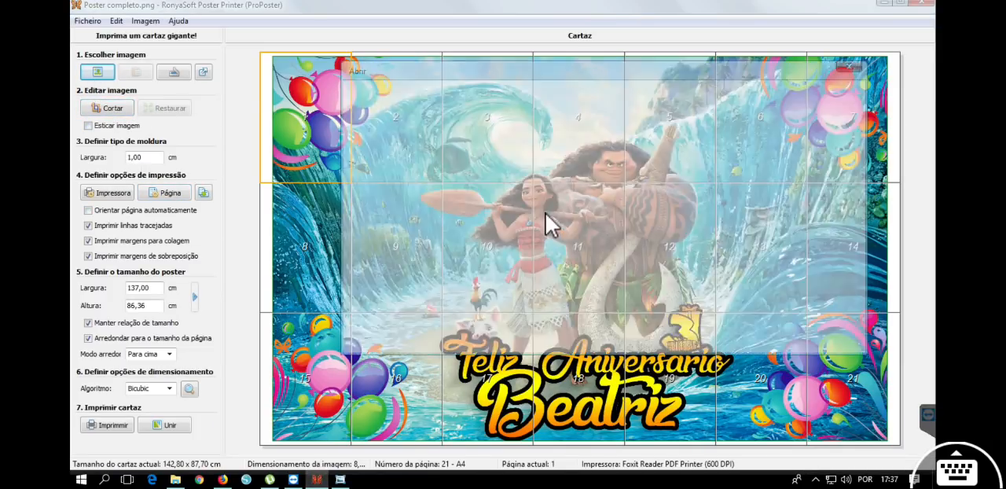
{"action": "left_click", "coordinate": [604, 92]}
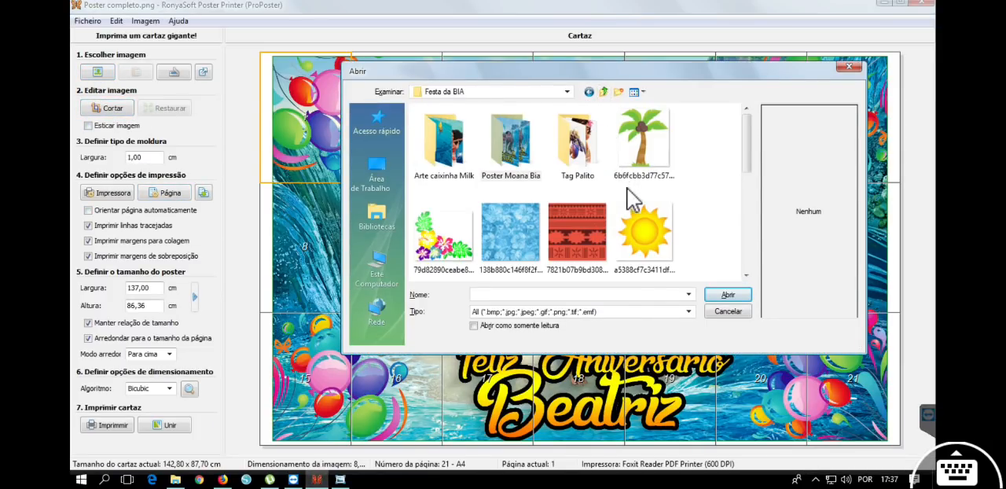
{"action": "double_click", "coordinate": [578, 142]}
{"action": "double_click", "coordinate": [511, 235]}
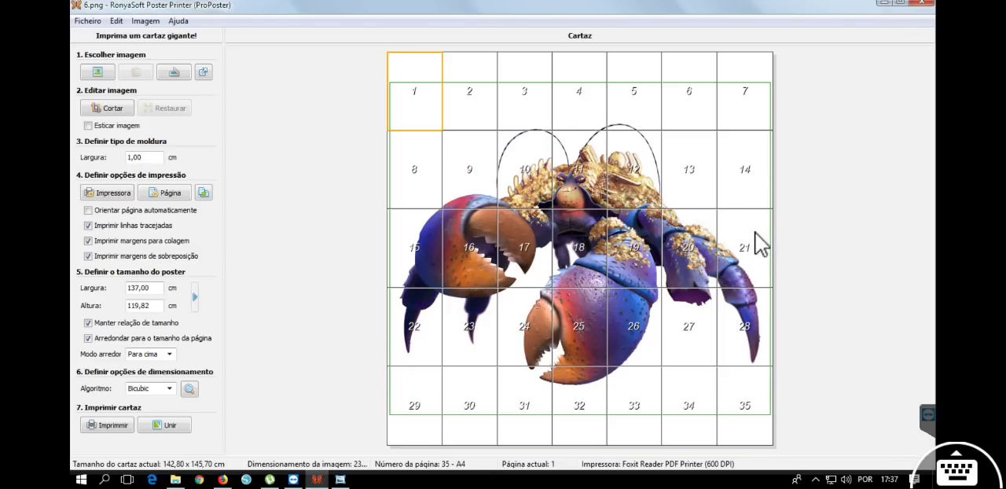
{"action": "left_click", "coordinate": [98, 73]}
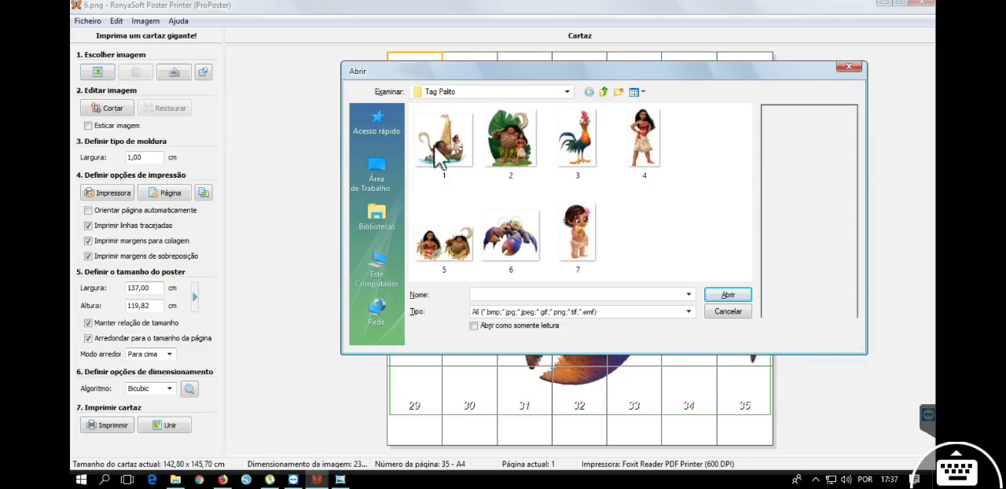
{"action": "double_click", "coordinate": [646, 138]}
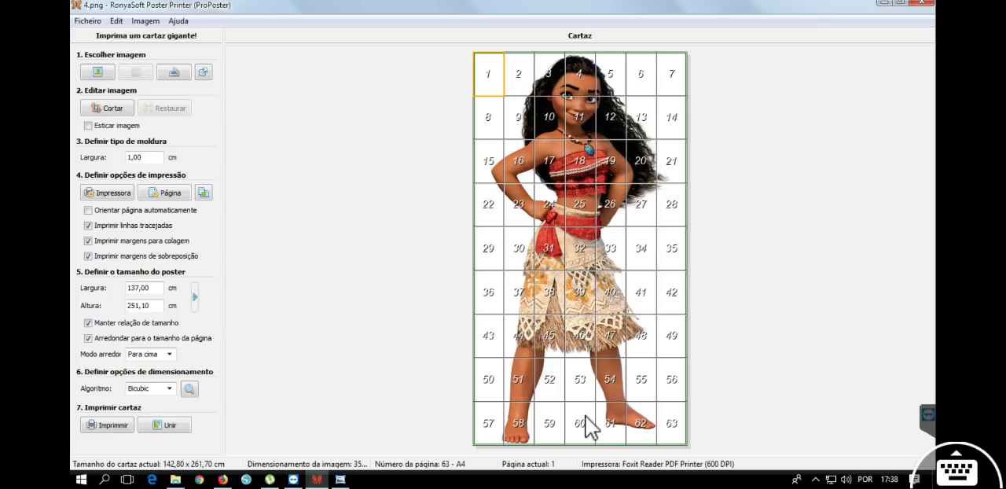
{"action": "left_click_drag", "start_coordinate": [503, 2], "coordinate": [503, 118]}
{"action": "left_click_drag", "start_coordinate": [503, 8], "coordinate": [504, 303]}
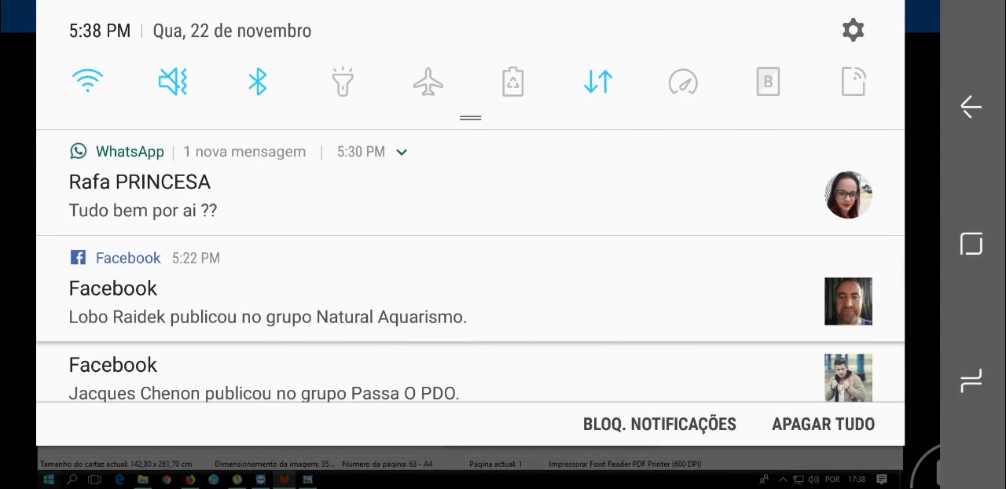
{"action": "scroll", "coordinate": [470, 266], "scroll_direction": "down", "scroll_amount": 3}
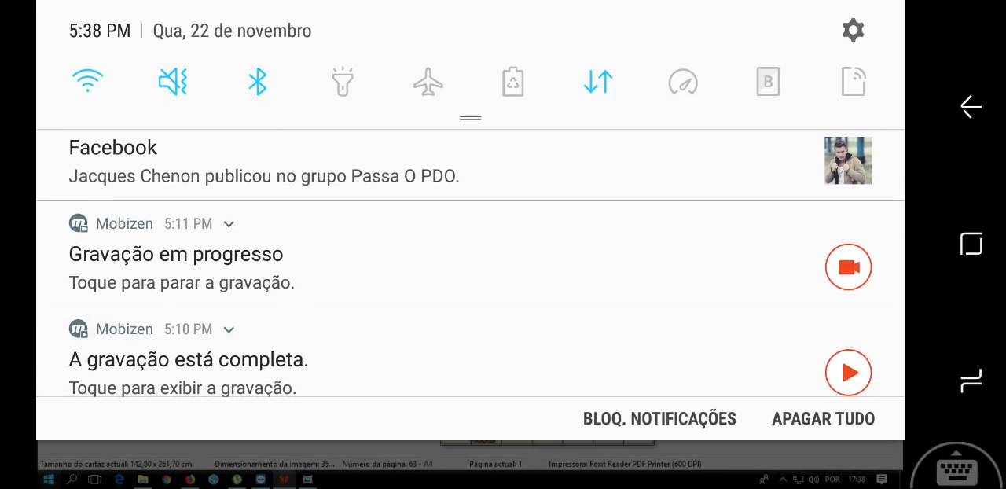